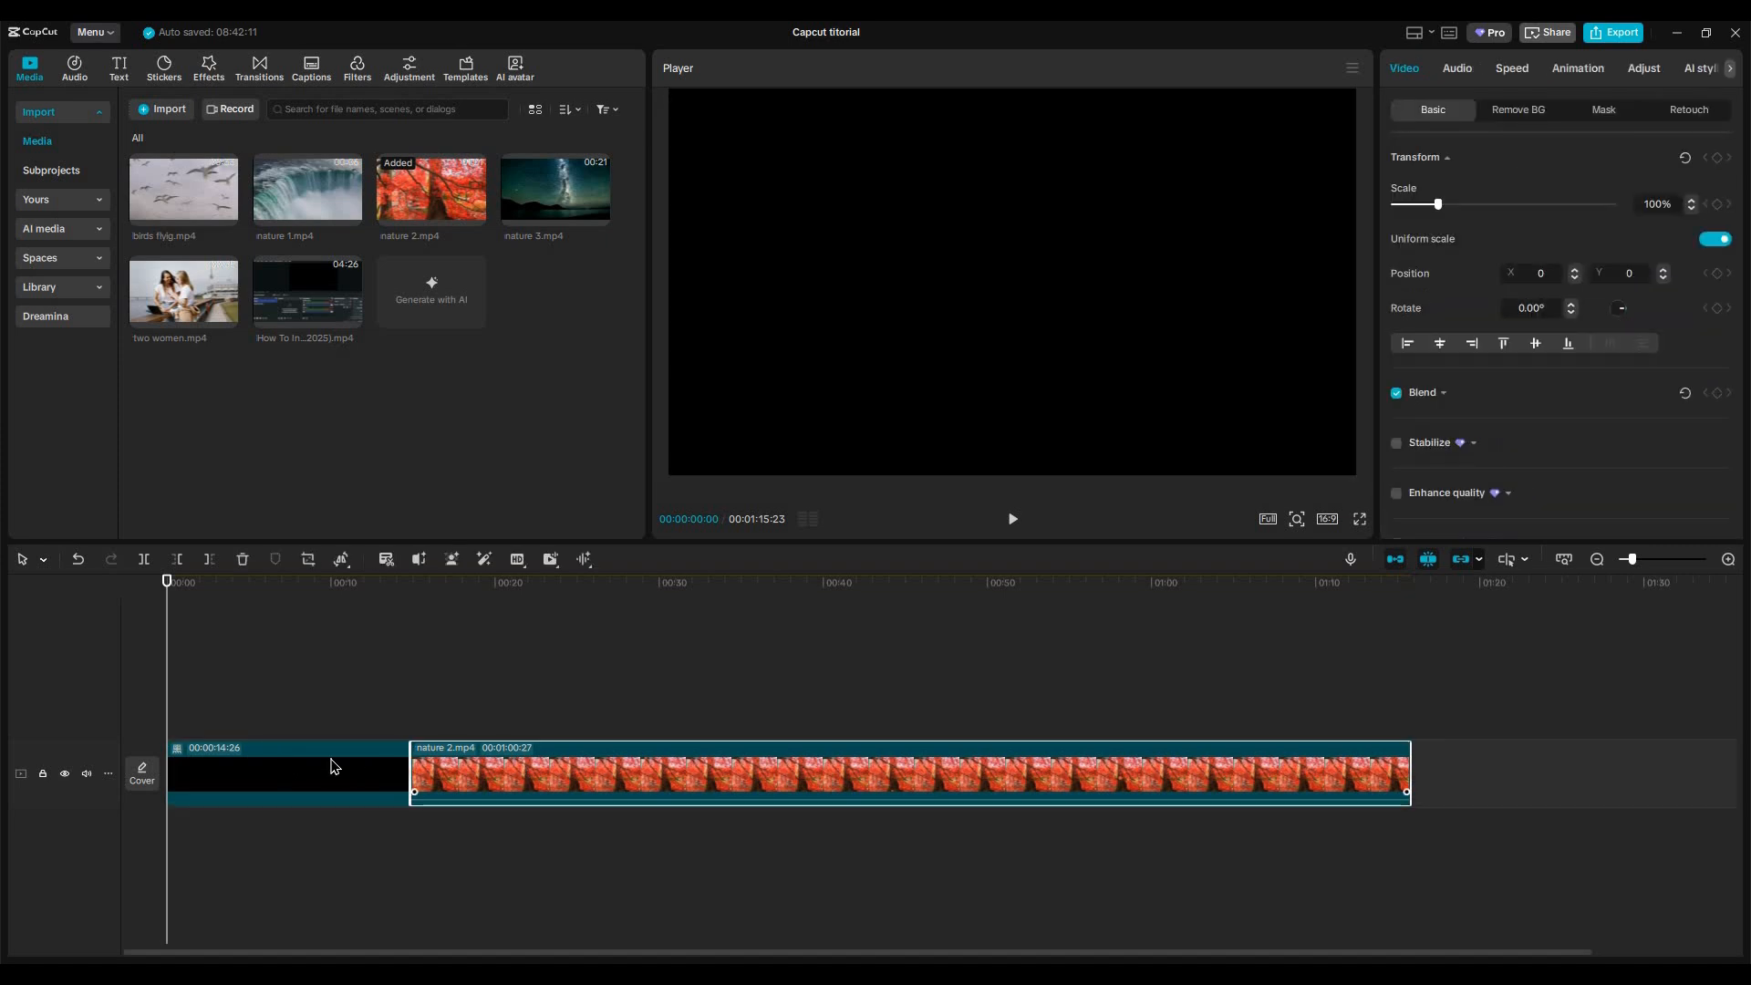
- Add a default text clip to the timeline above the black opening clip
{"action": "left_click", "coordinate": [333, 766]}
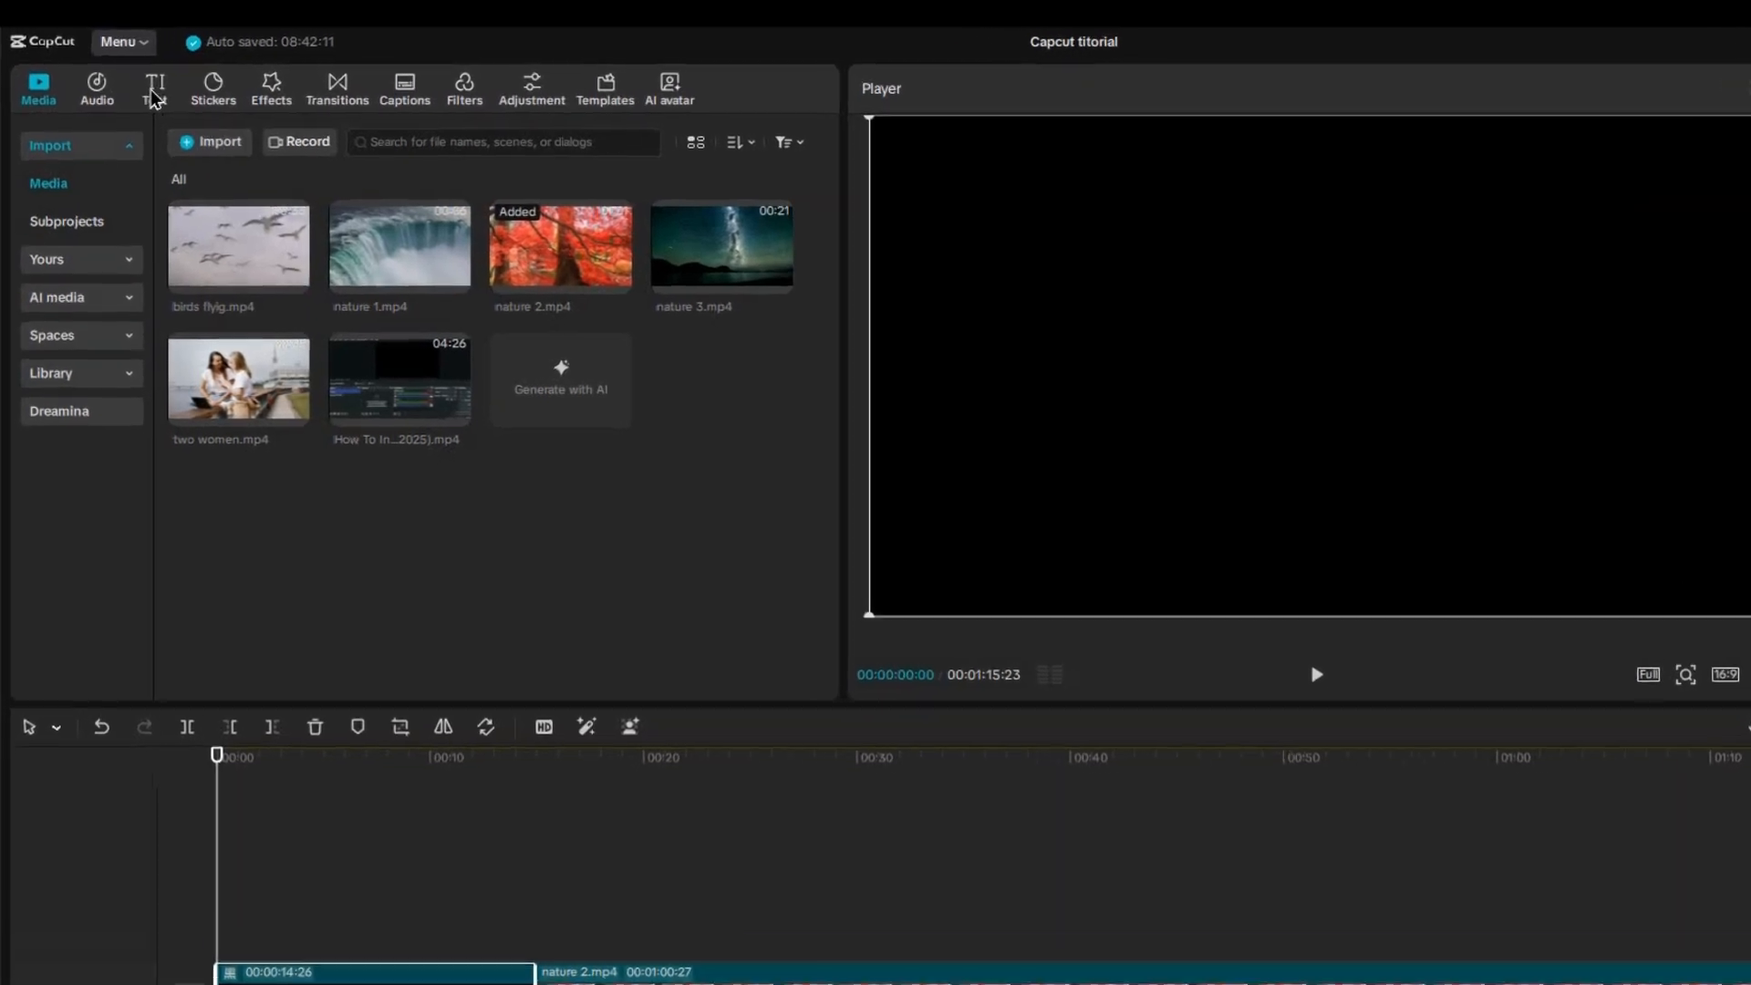
{"action": "left_click", "coordinate": [167, 102]}
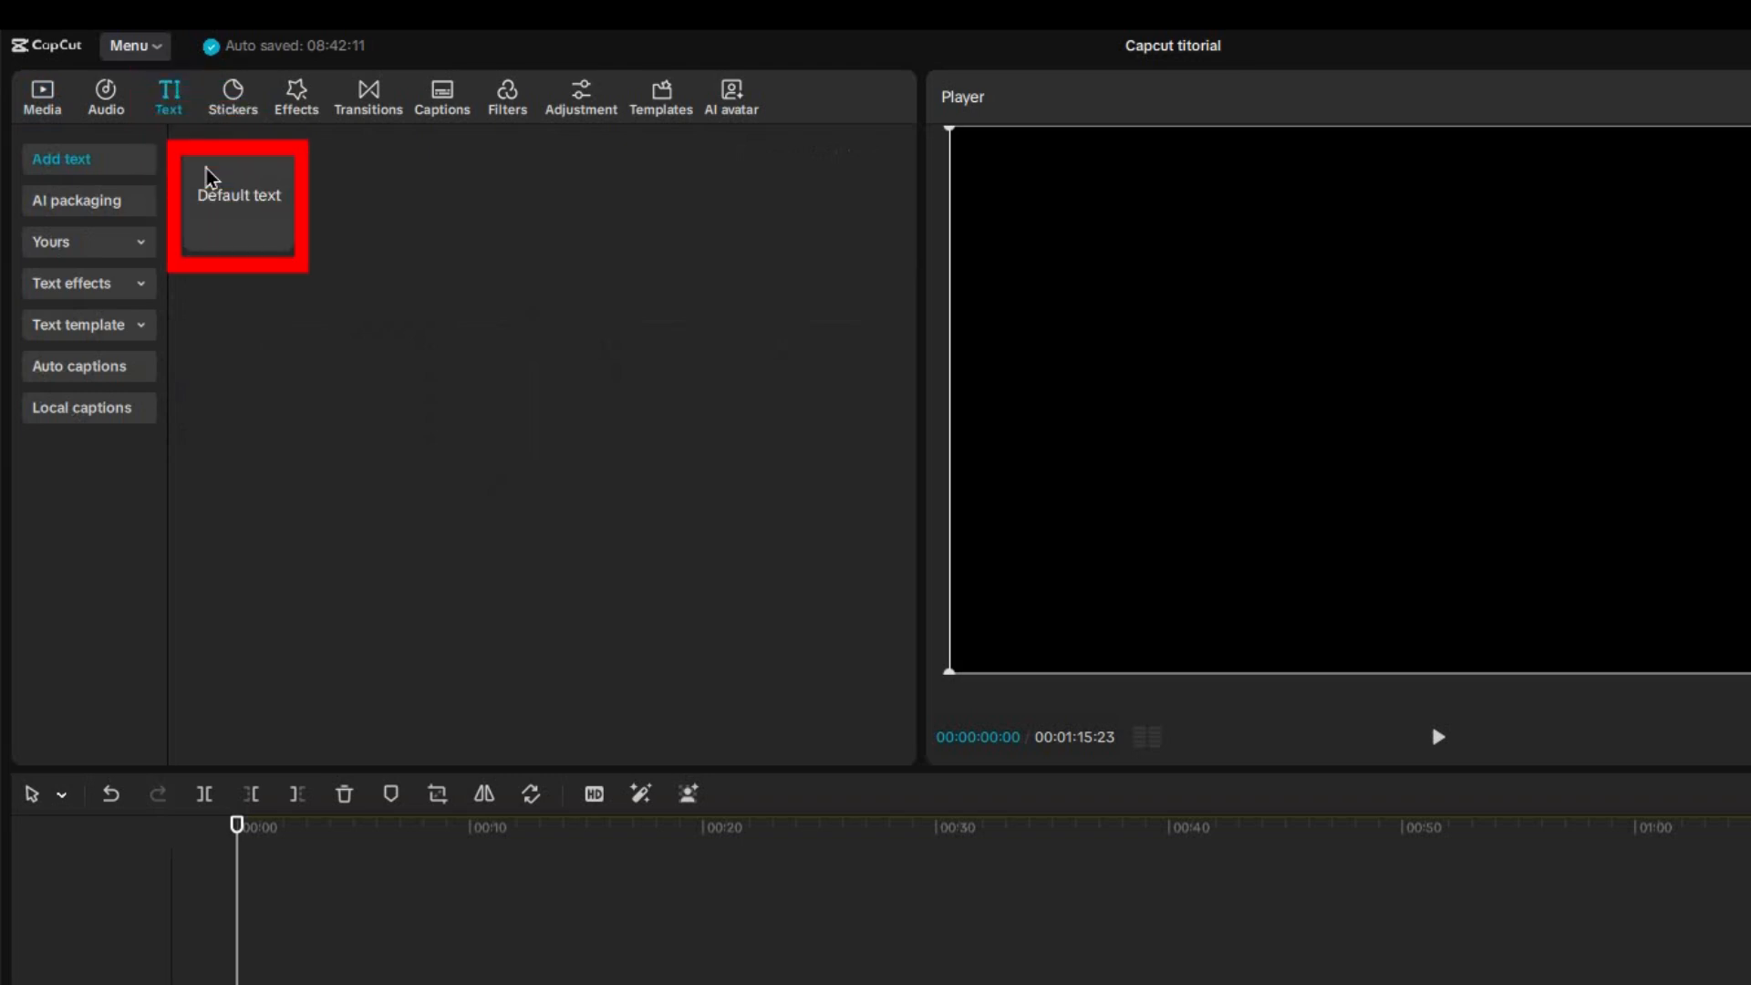
{"action": "left_click", "coordinate": [238, 205]}
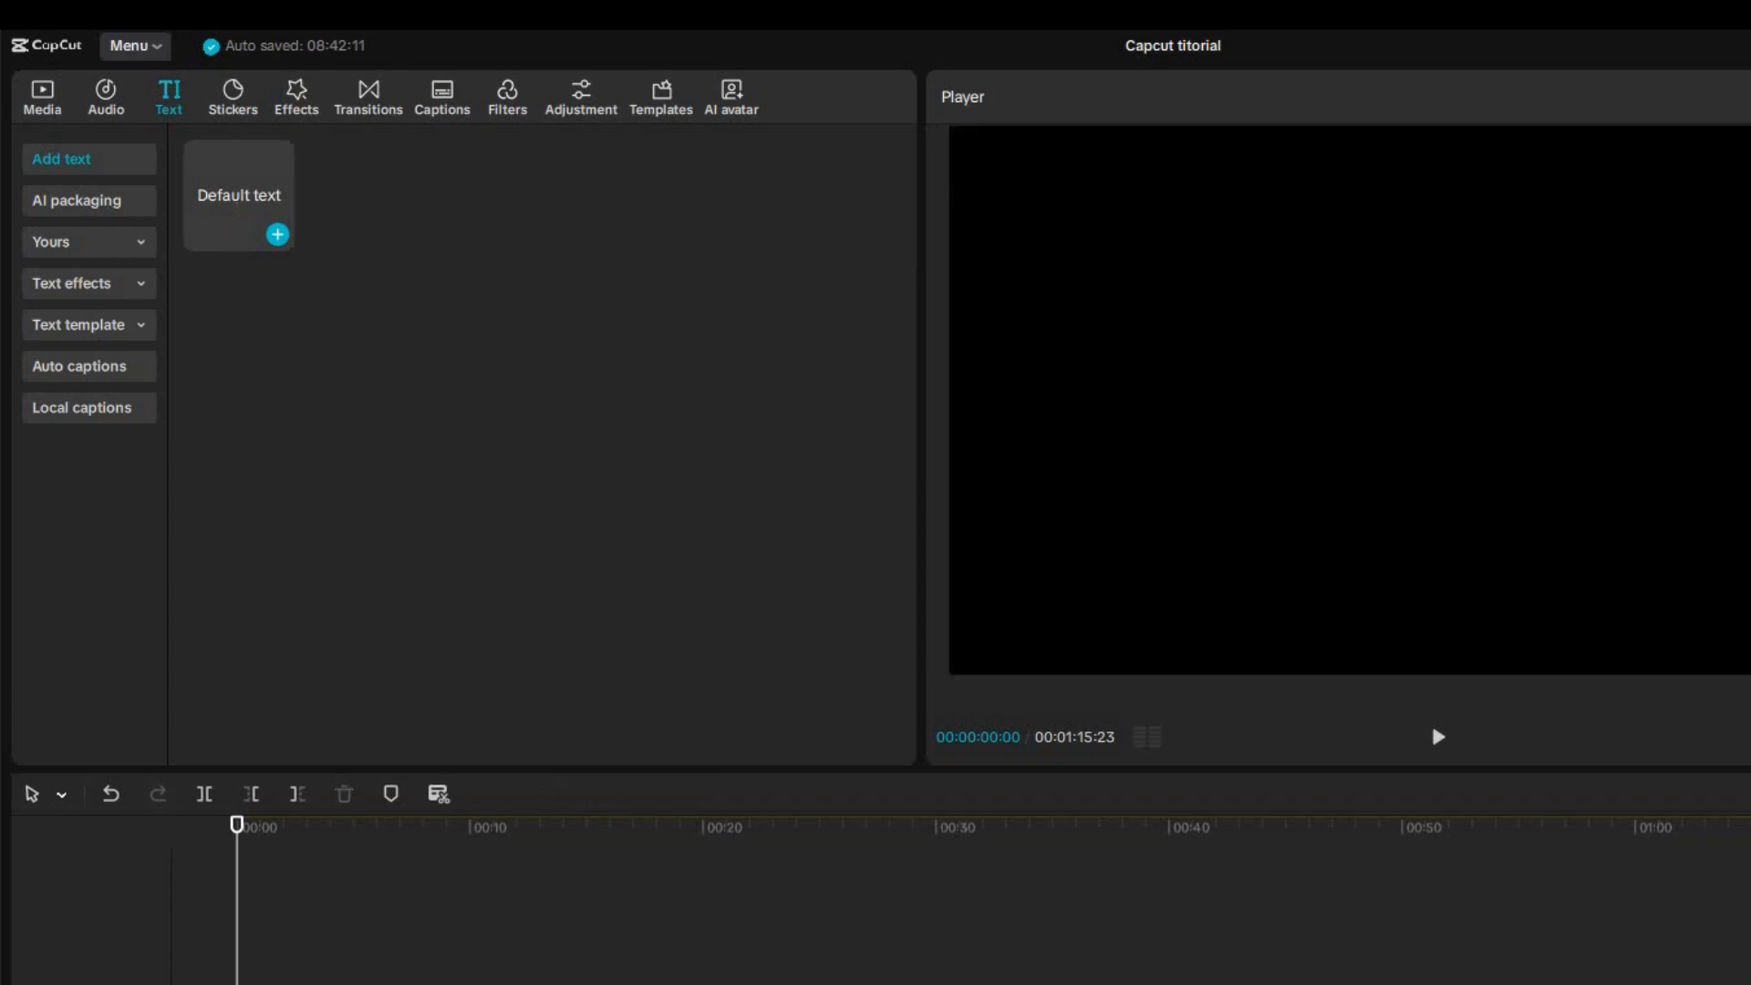
{"action": "left_click_drag", "start_coordinate": [239, 203], "coordinate": [587, 624]}
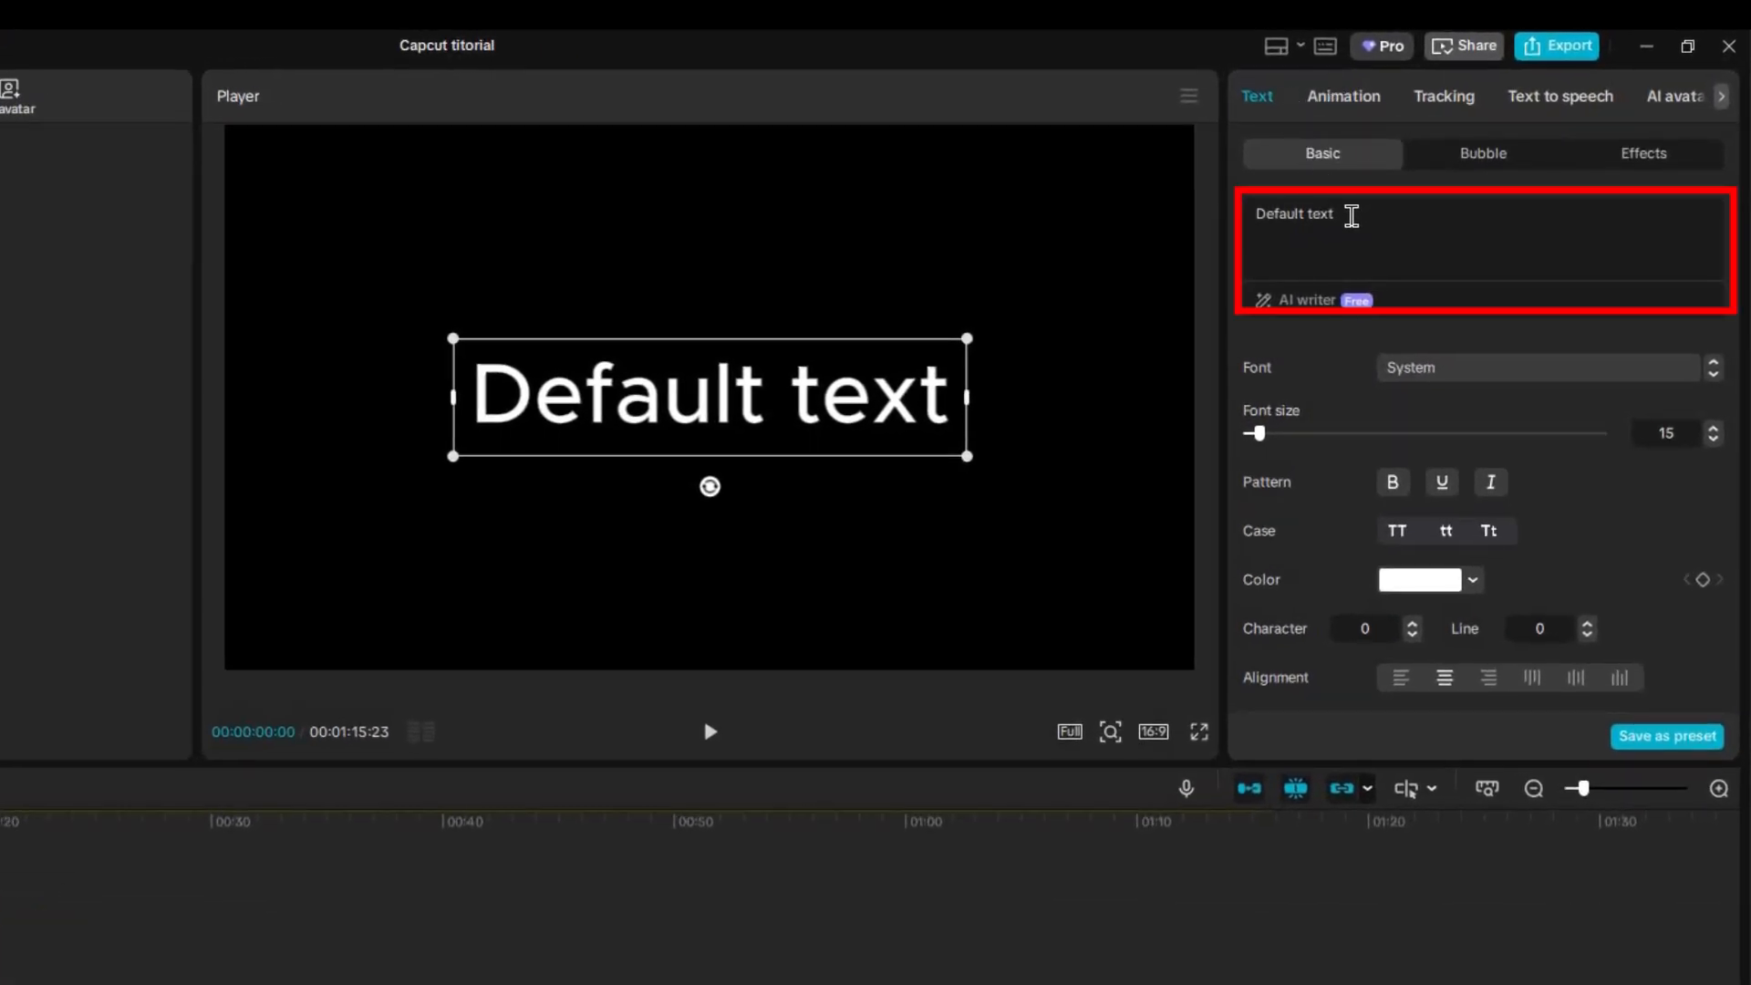
- Replace the placeholder text with "Capcut Text and" on the first line and "Animation Tutorial." on the second
{"action": "double_click", "coordinate": [1352, 216]}
{"action": "key", "text": "ctrl+a"}
{"action": "key", "text": "BackSpace"}
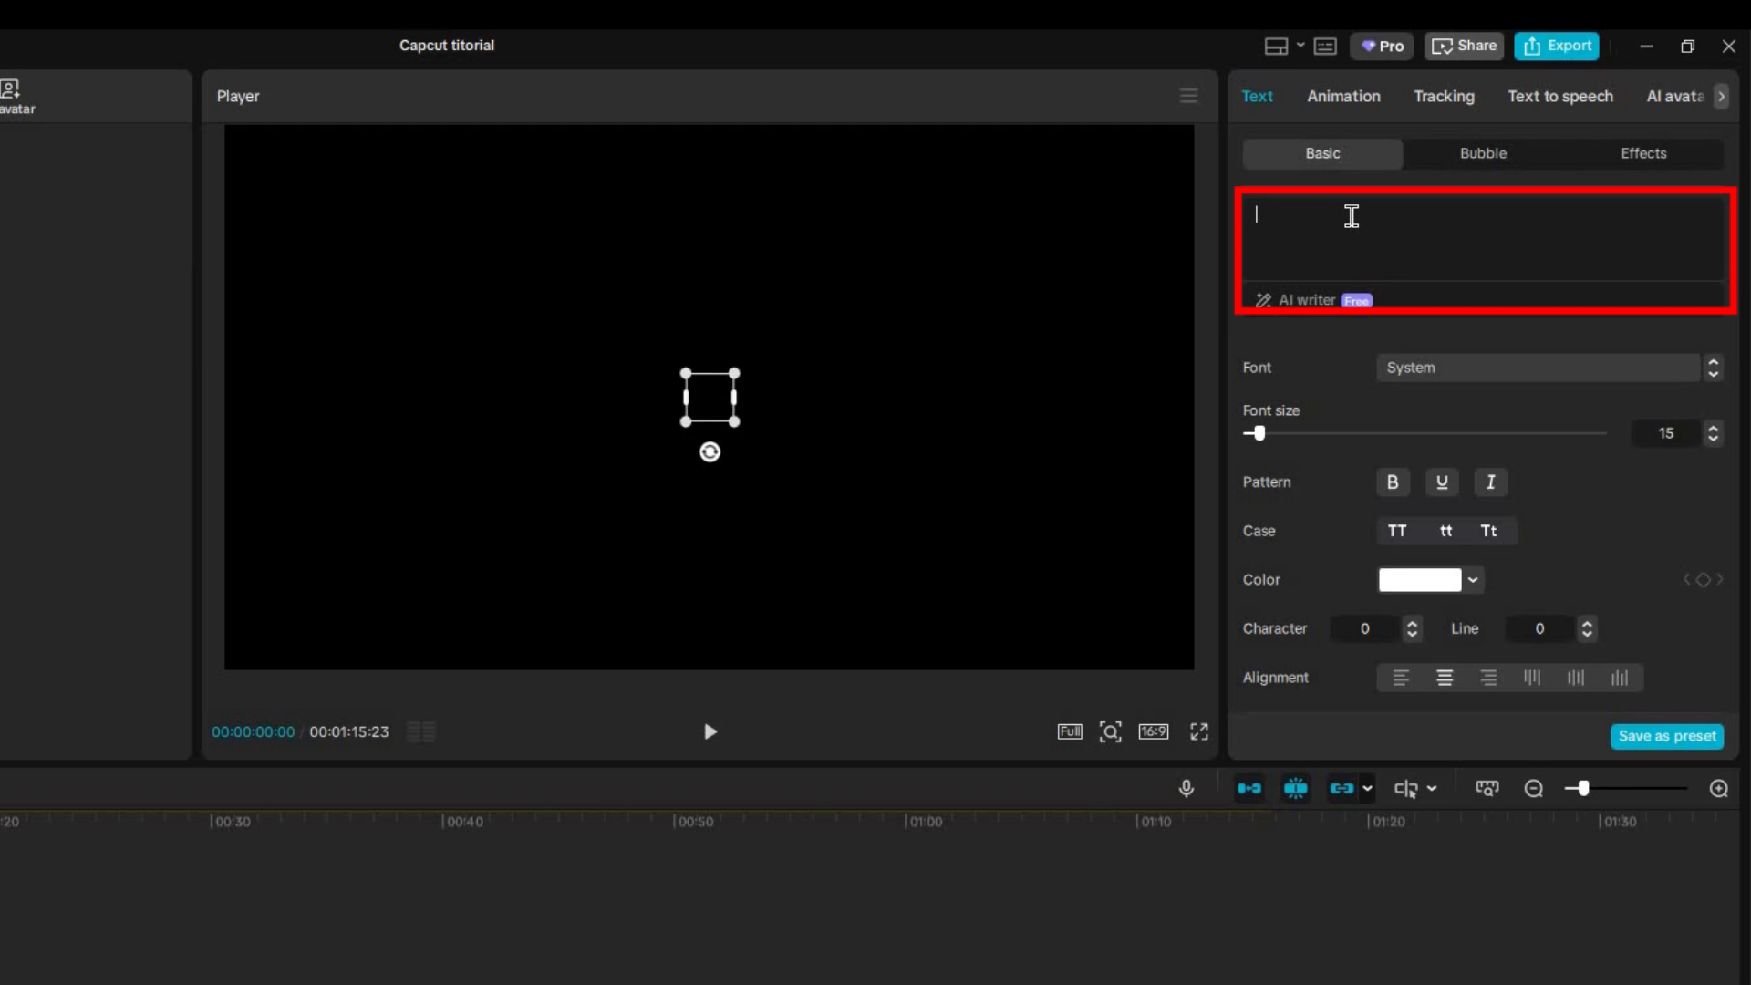
{"action": "type", "text": "Capcut Text and"}
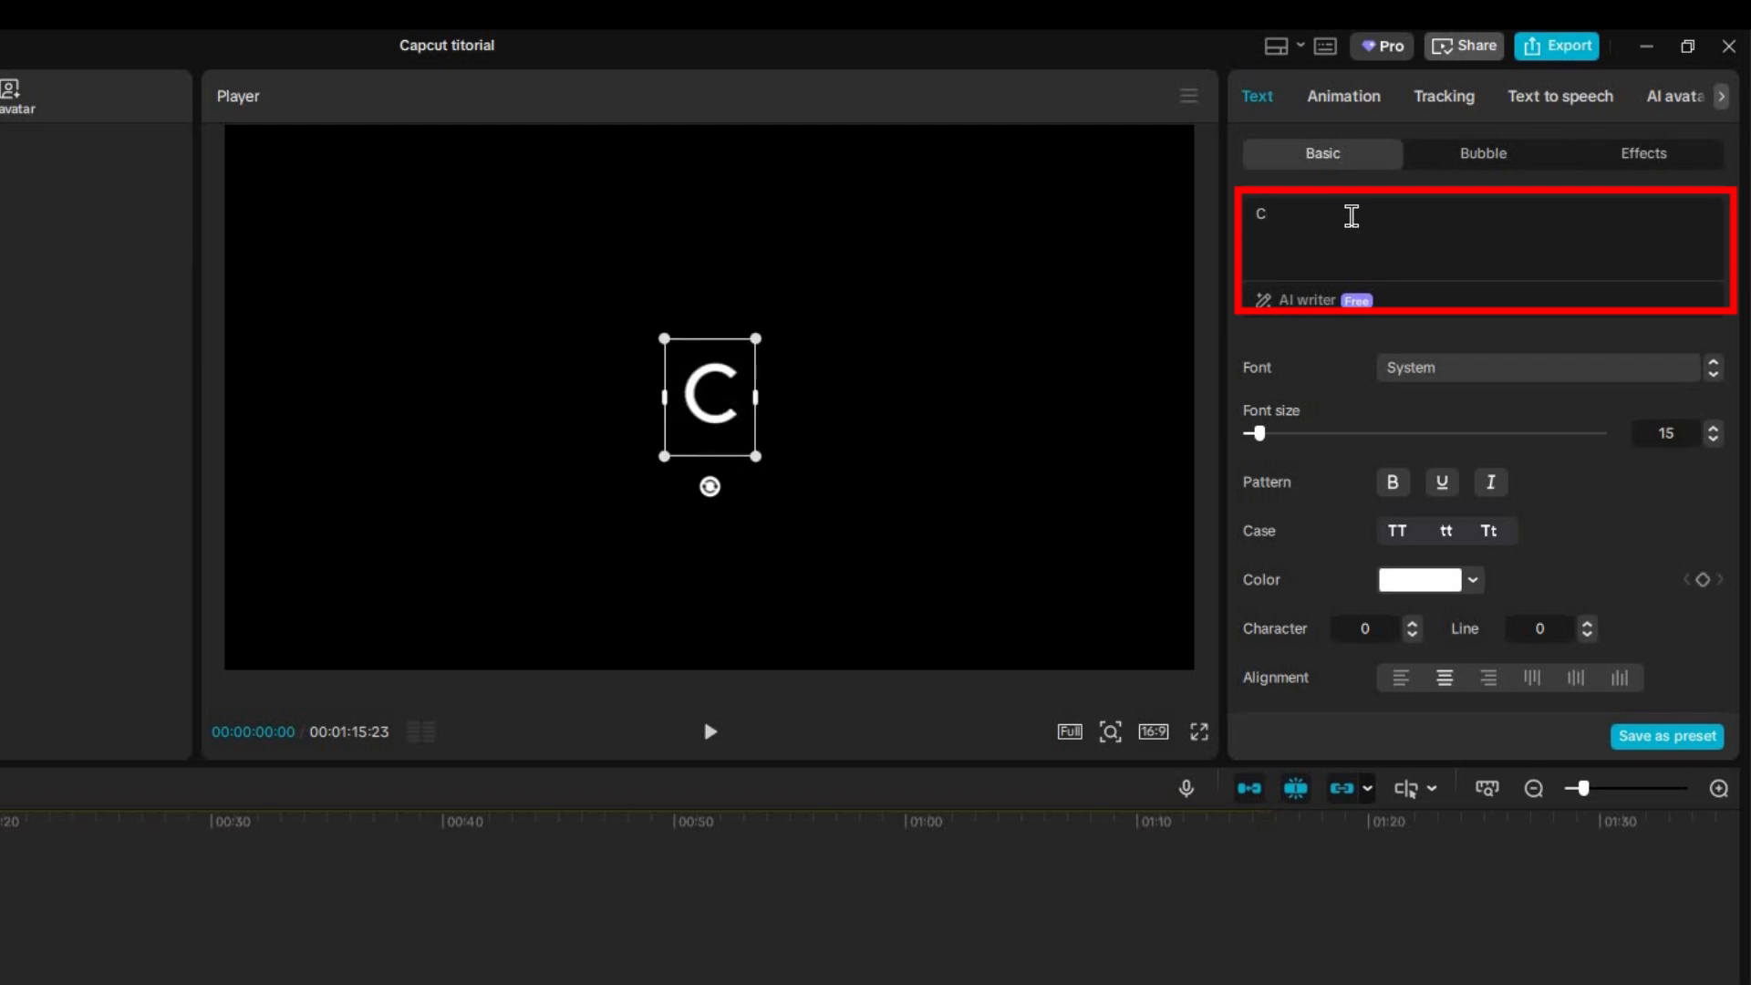
{"action": "key", "text": "Return"}
{"action": "type", "text": "Animation Tutorial."}
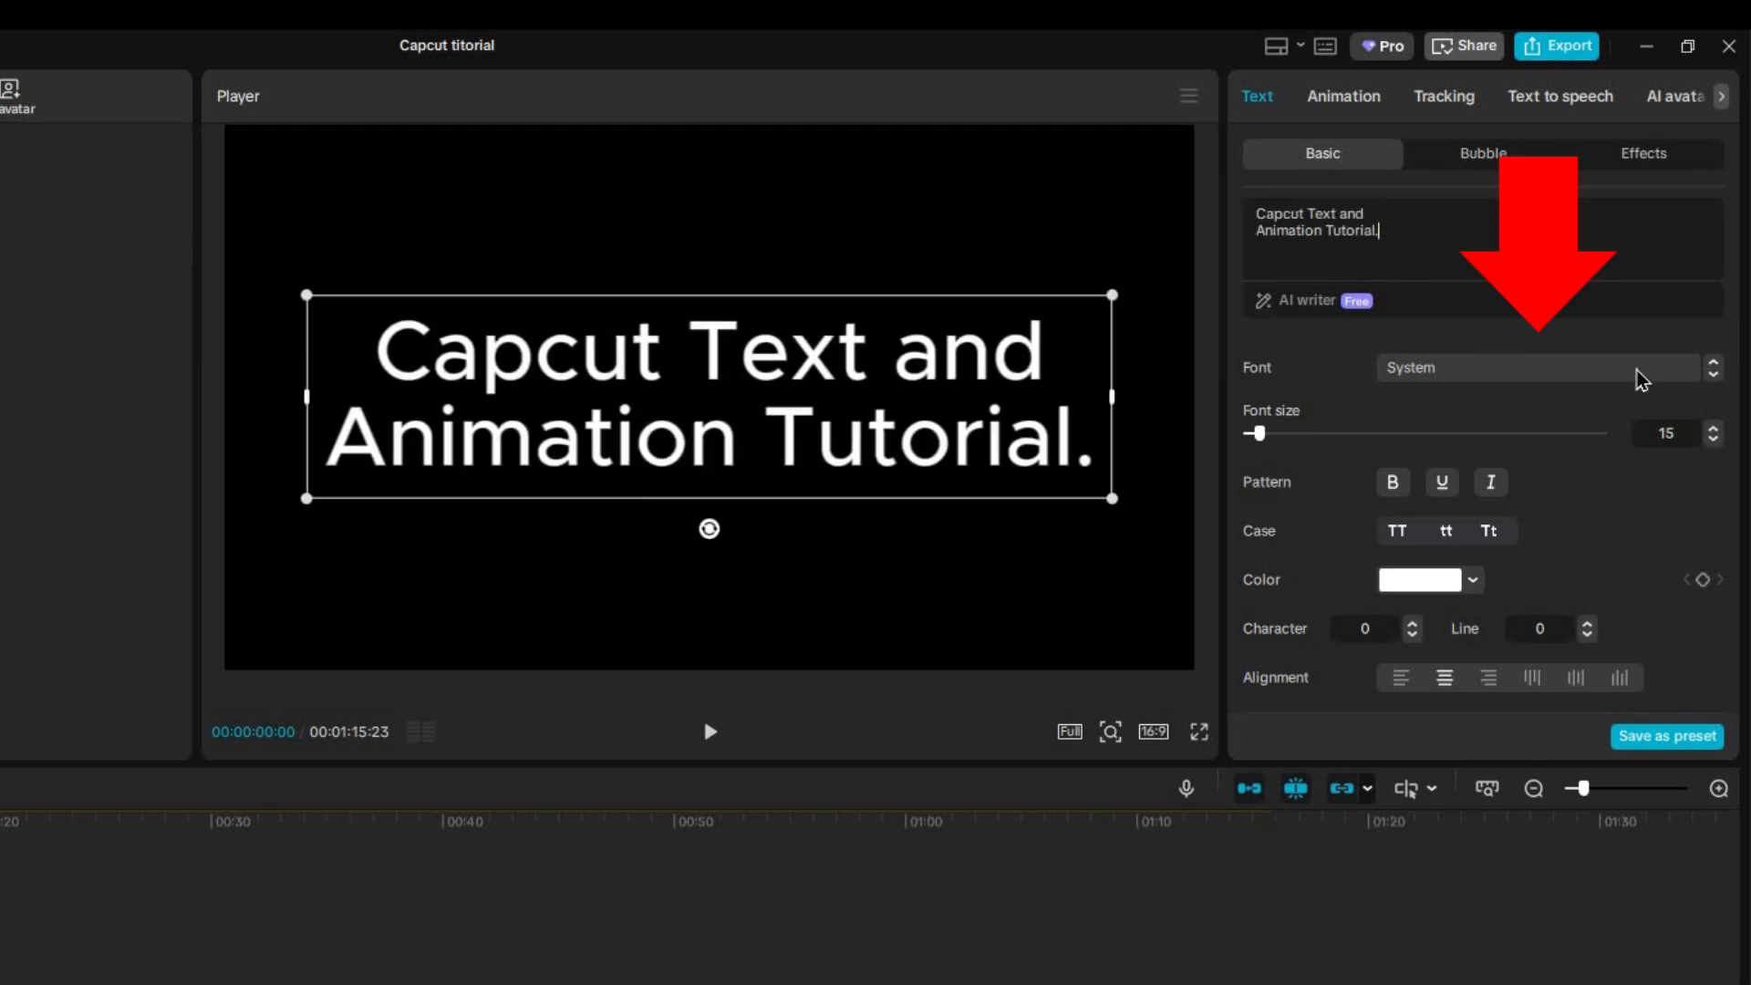
- Search the fonts for "roboto" and set the title's font to Roboto-Blk
{"action": "left_click", "coordinate": [1555, 368]}
{"action": "type", "text": "roboto"}
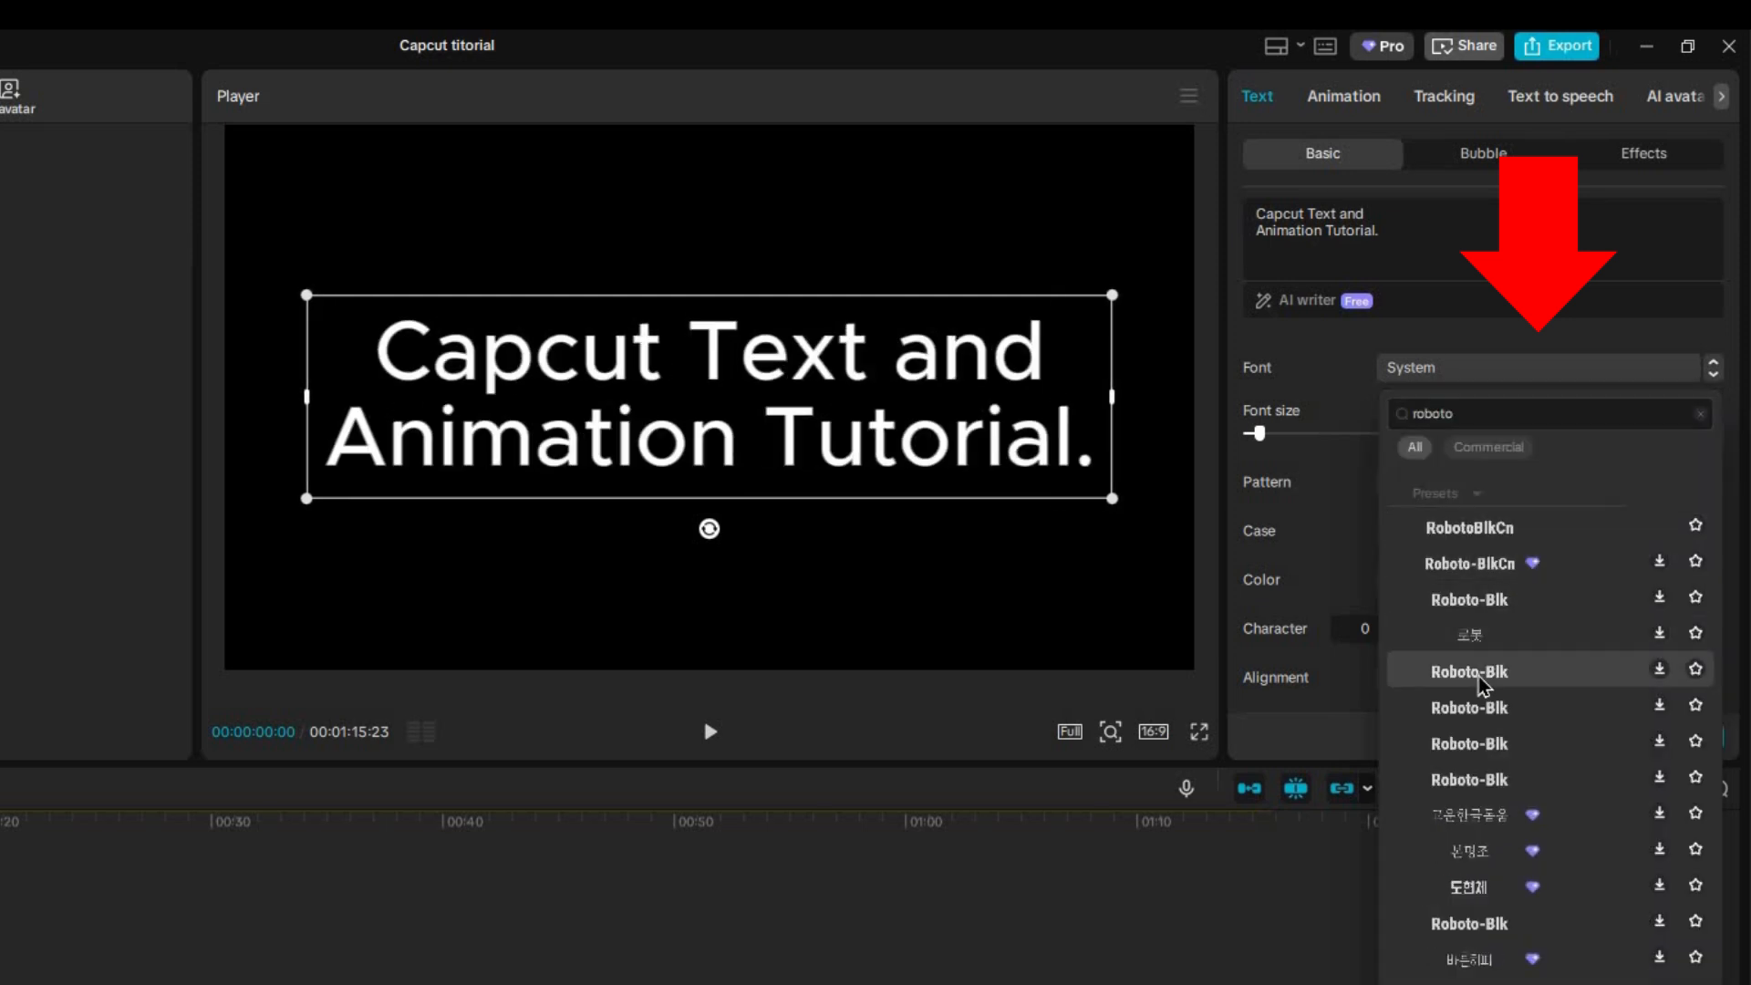
{"action": "left_click", "coordinate": [1480, 682]}
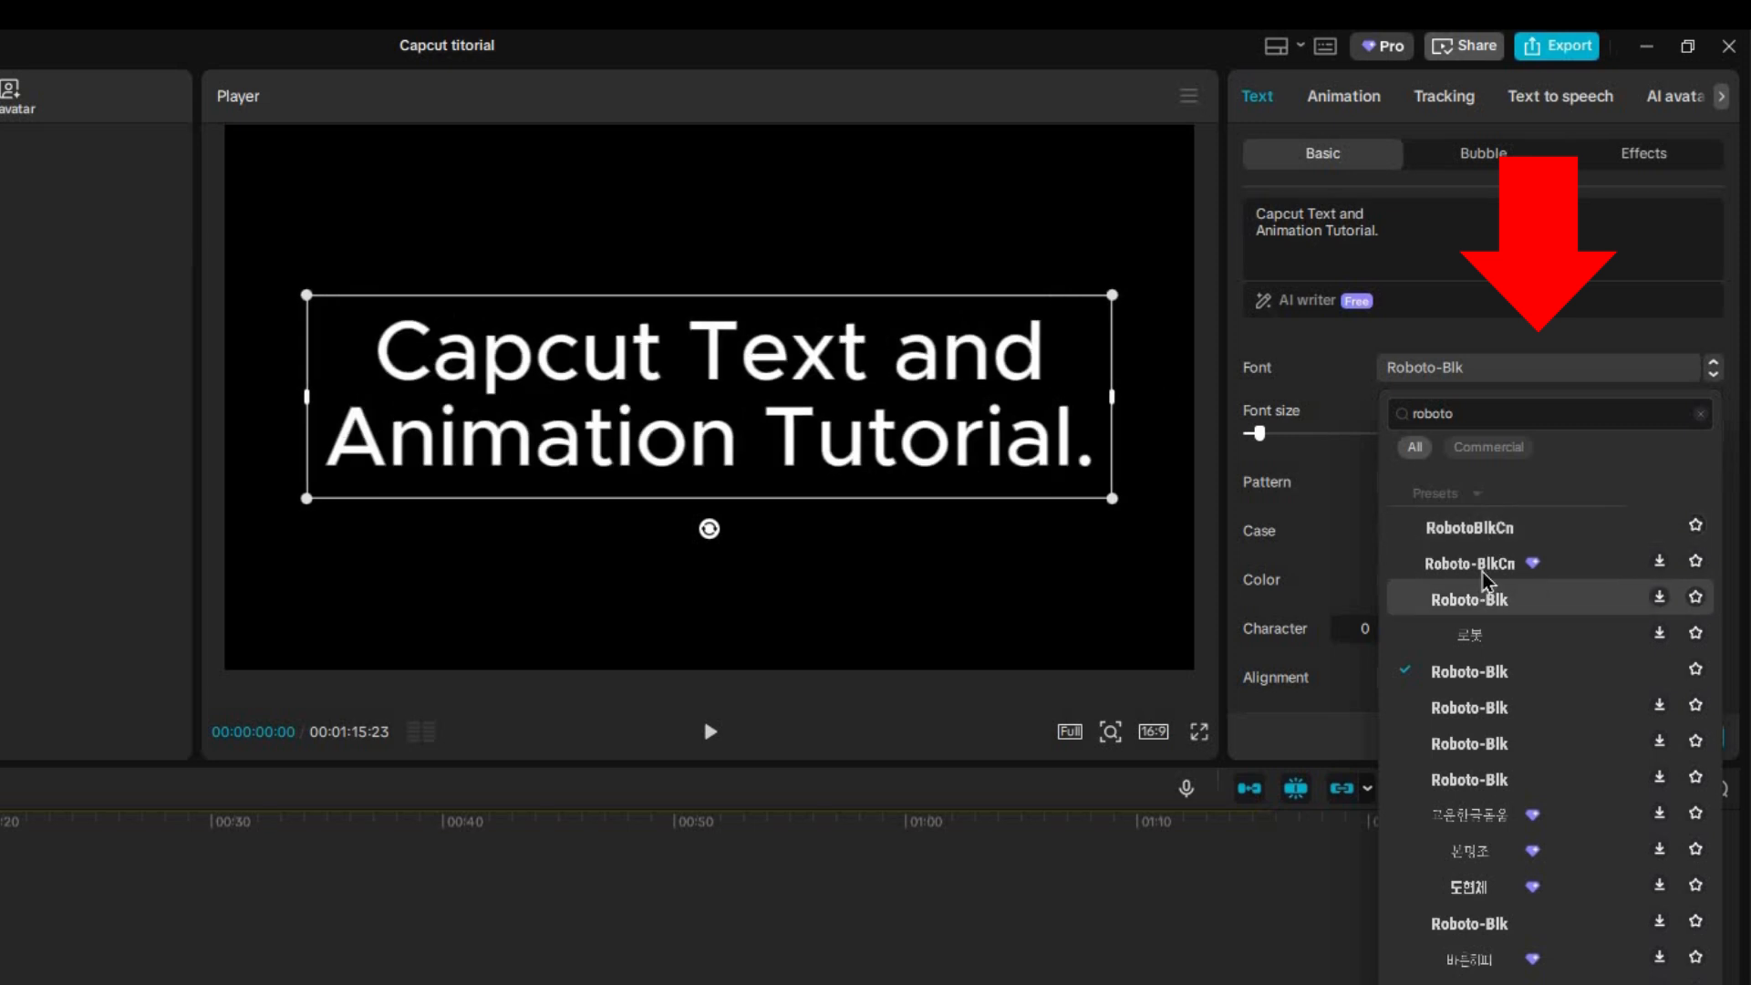
{"action": "left_click", "coordinate": [1309, 599]}
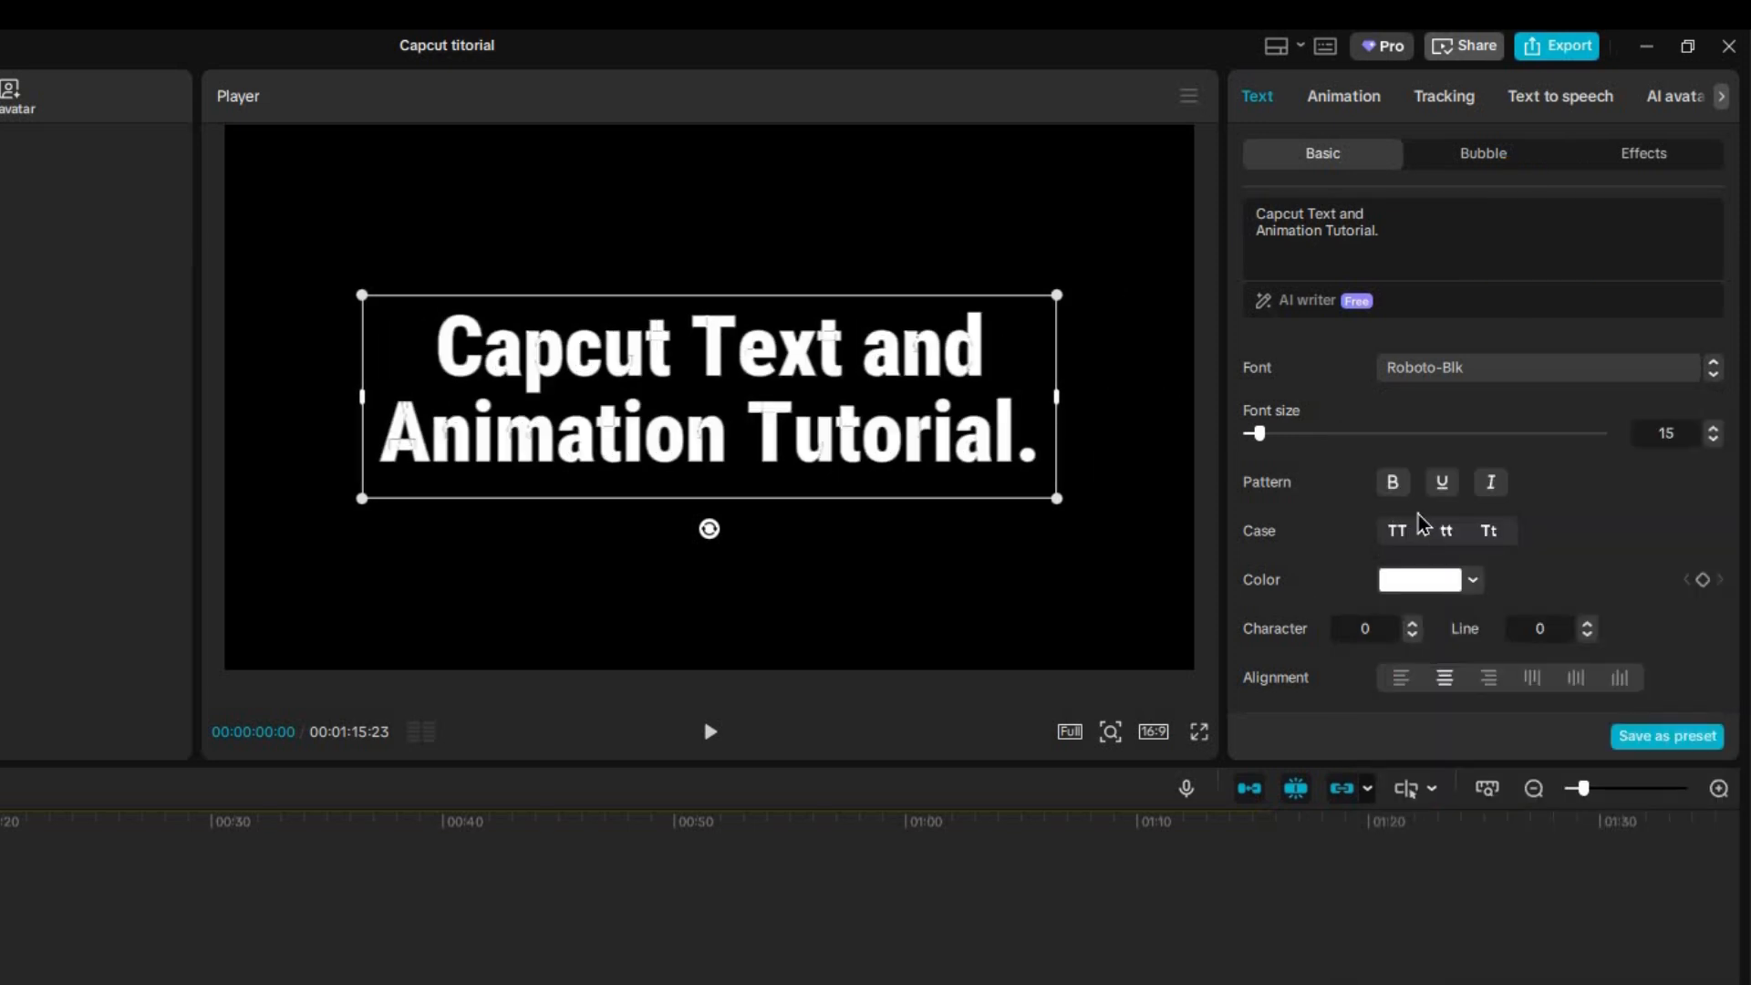
- Set the title's font size to 13 and scale it up slightly in the preview, keeping it centered in the frame
{"action": "left_click_drag", "start_coordinate": [1261, 434], "coordinate": [1259, 435]}
{"action": "left_click_drag", "start_coordinate": [1009, 484], "coordinate": [1082, 511]}
{"action": "mouse_move", "coordinate": [775, 393]}
{"action": "left_mouse_down"}
{"action": "mouse_move", "coordinate": [773, 472]}
{"action": "mouse_move", "coordinate": [755, 187]}
{"action": "mouse_move", "coordinate": [766, 383]}
{"action": "mouse_move", "coordinate": [750, 364]}
{"action": "mouse_move", "coordinate": [774, 363]}
{"action": "mouse_move", "coordinate": [792, 406]}
{"action": "left_mouse_up"}
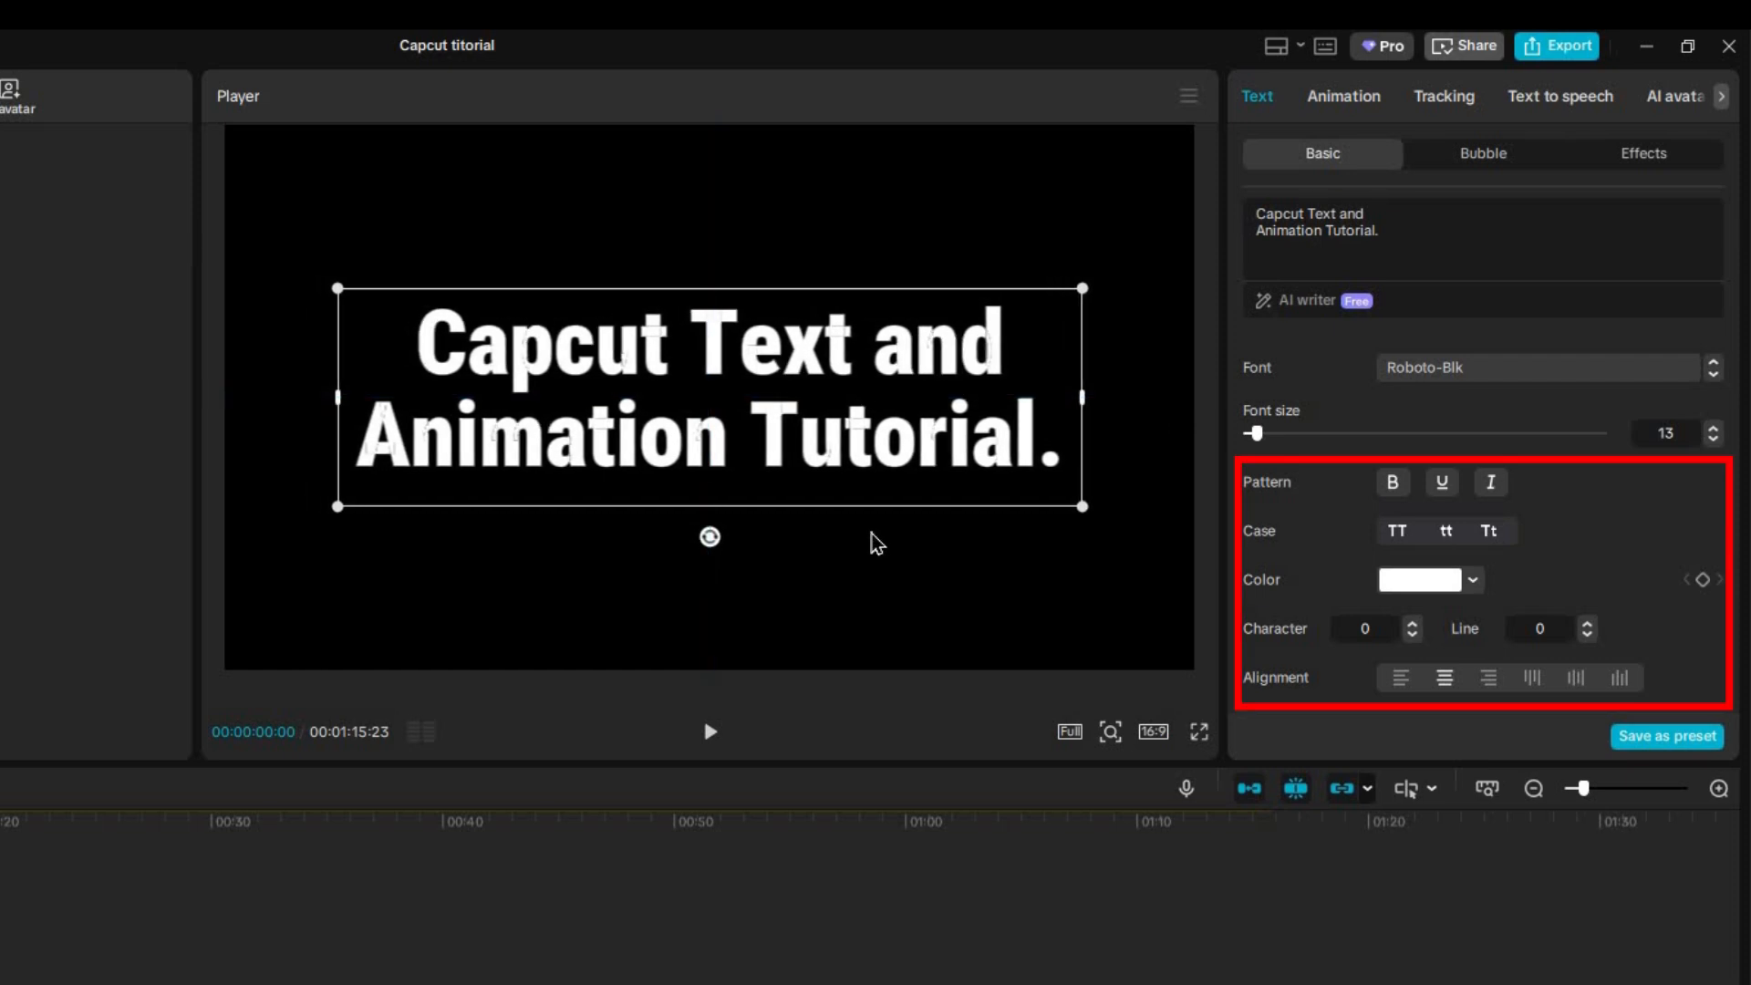
- Change the title's text color to amber, hex F7B925
{"action": "left_click", "coordinate": [1457, 584]}
{"action": "left_click", "coordinate": [1601, 618]}
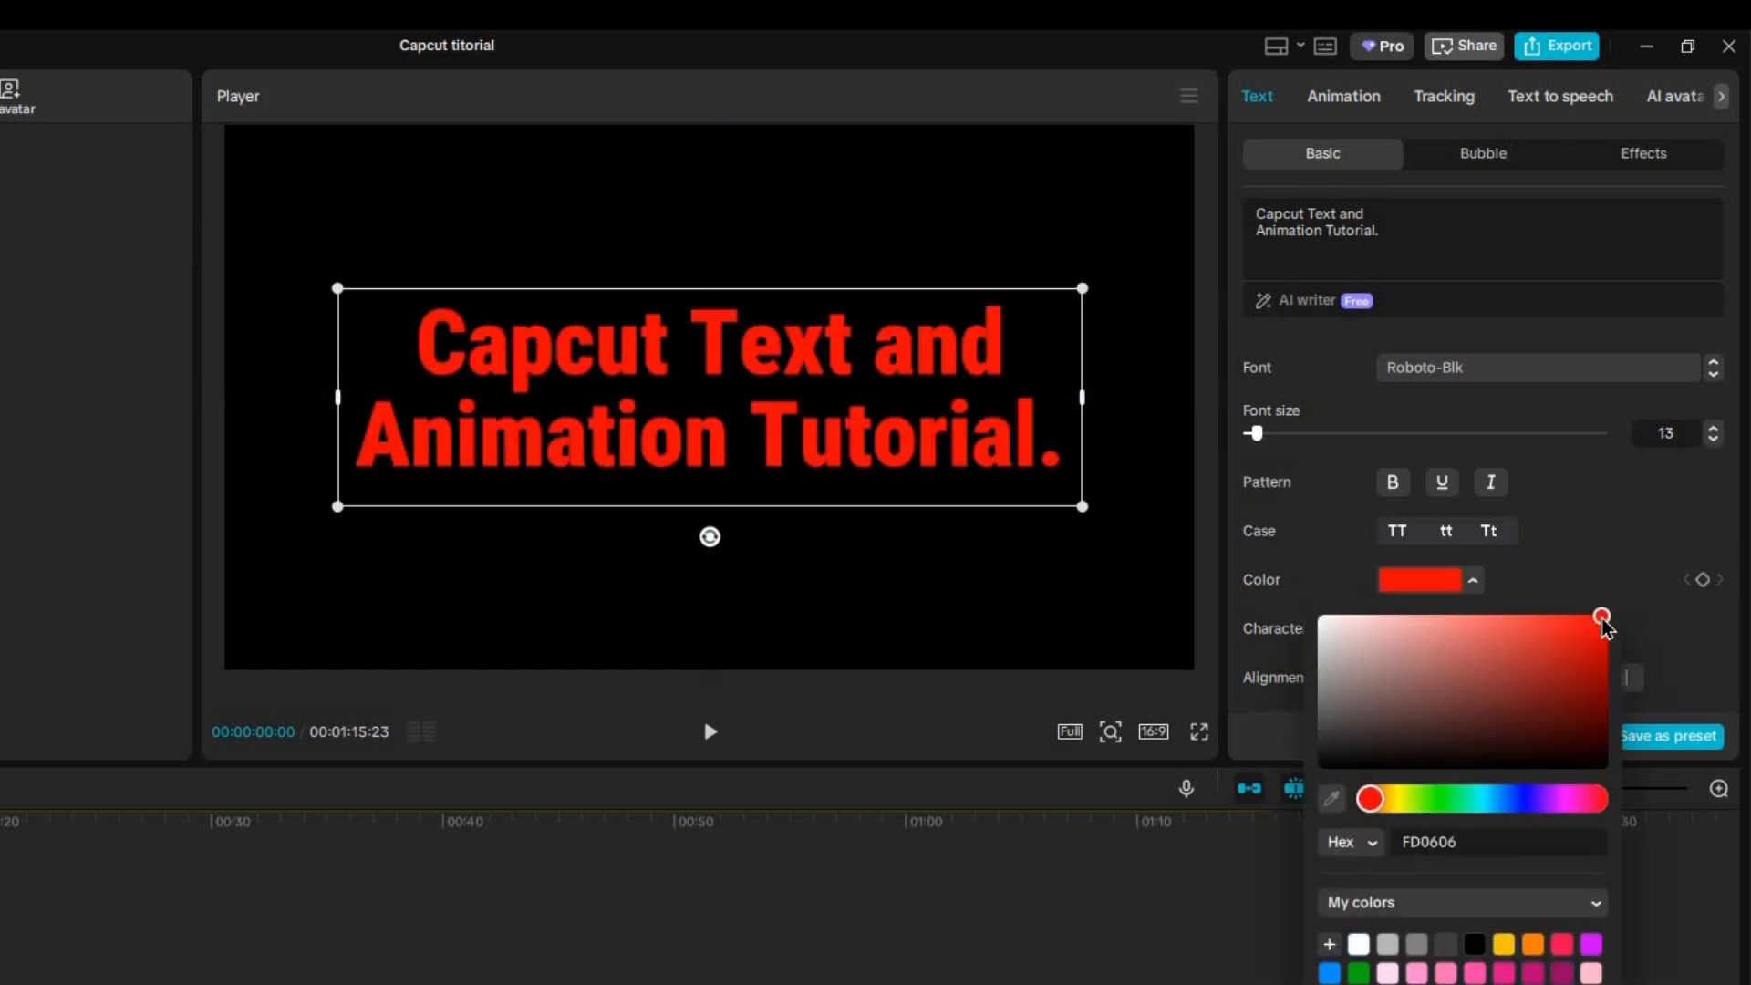
{"action": "left_click", "coordinate": [1403, 802]}
{"action": "left_click", "coordinate": [1592, 611]}
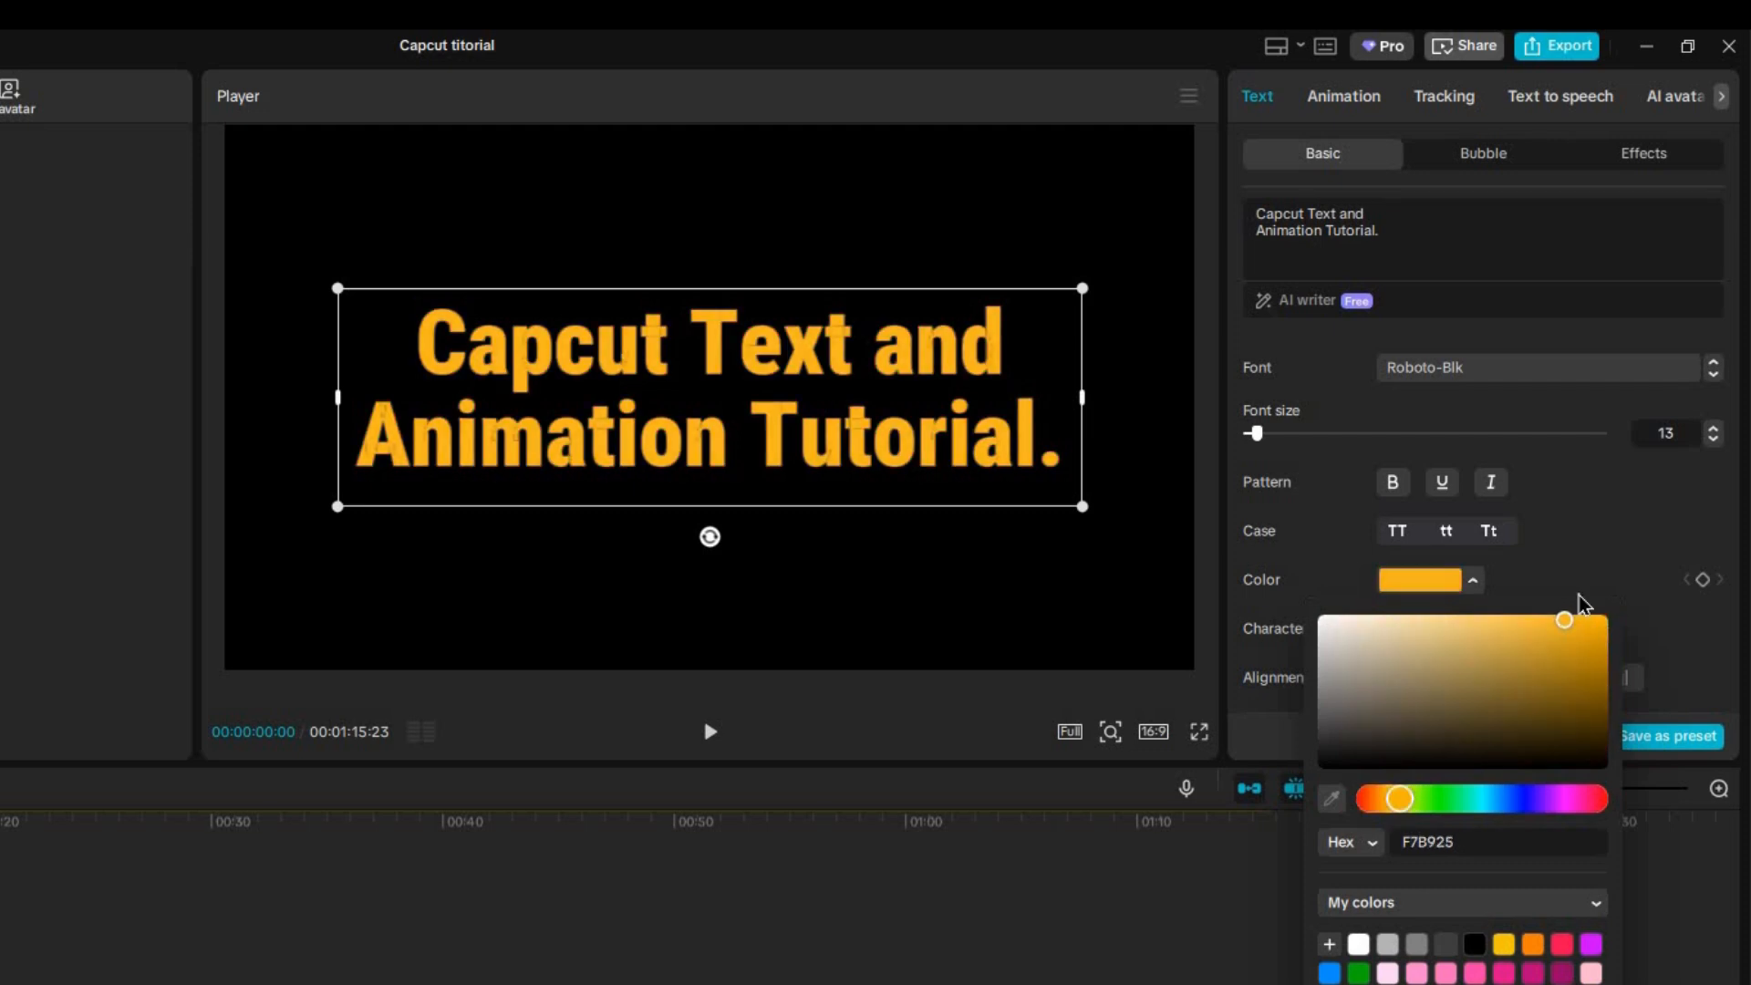
- Set the title's character spacing to 2 and its line spacing to -1
{"action": "left_click", "coordinate": [1412, 636]}
{"action": "left_click", "coordinate": [1412, 623]}
{"action": "left_click", "coordinate": [1412, 623]}
{"action": "left_click", "coordinate": [1587, 636]}
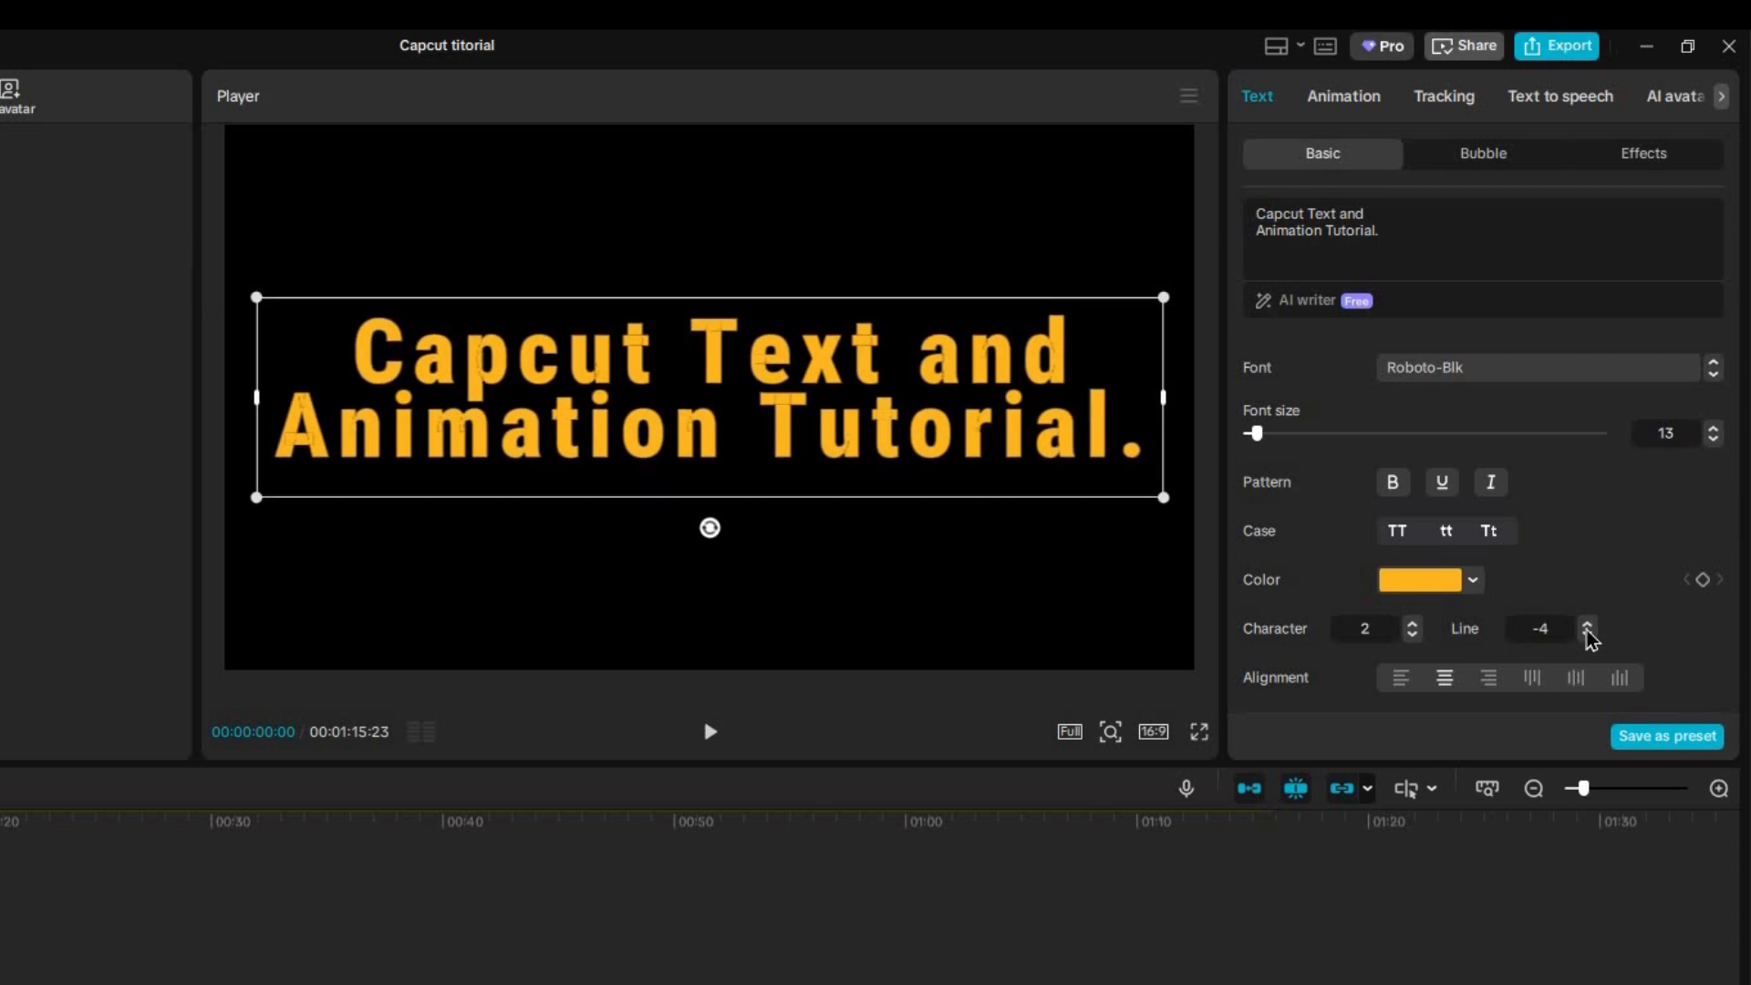
{"action": "left_click", "coordinate": [1587, 622]}
{"action": "left_click", "coordinate": [1587, 631]}
{"action": "left_click", "coordinate": [1587, 631]}
- Try the left, right and vertical alignments on the title, and return it to centered
{"action": "left_click", "coordinate": [1401, 673]}
{"action": "left_click", "coordinate": [1444, 673]}
{"action": "left_click", "coordinate": [1489, 674]}
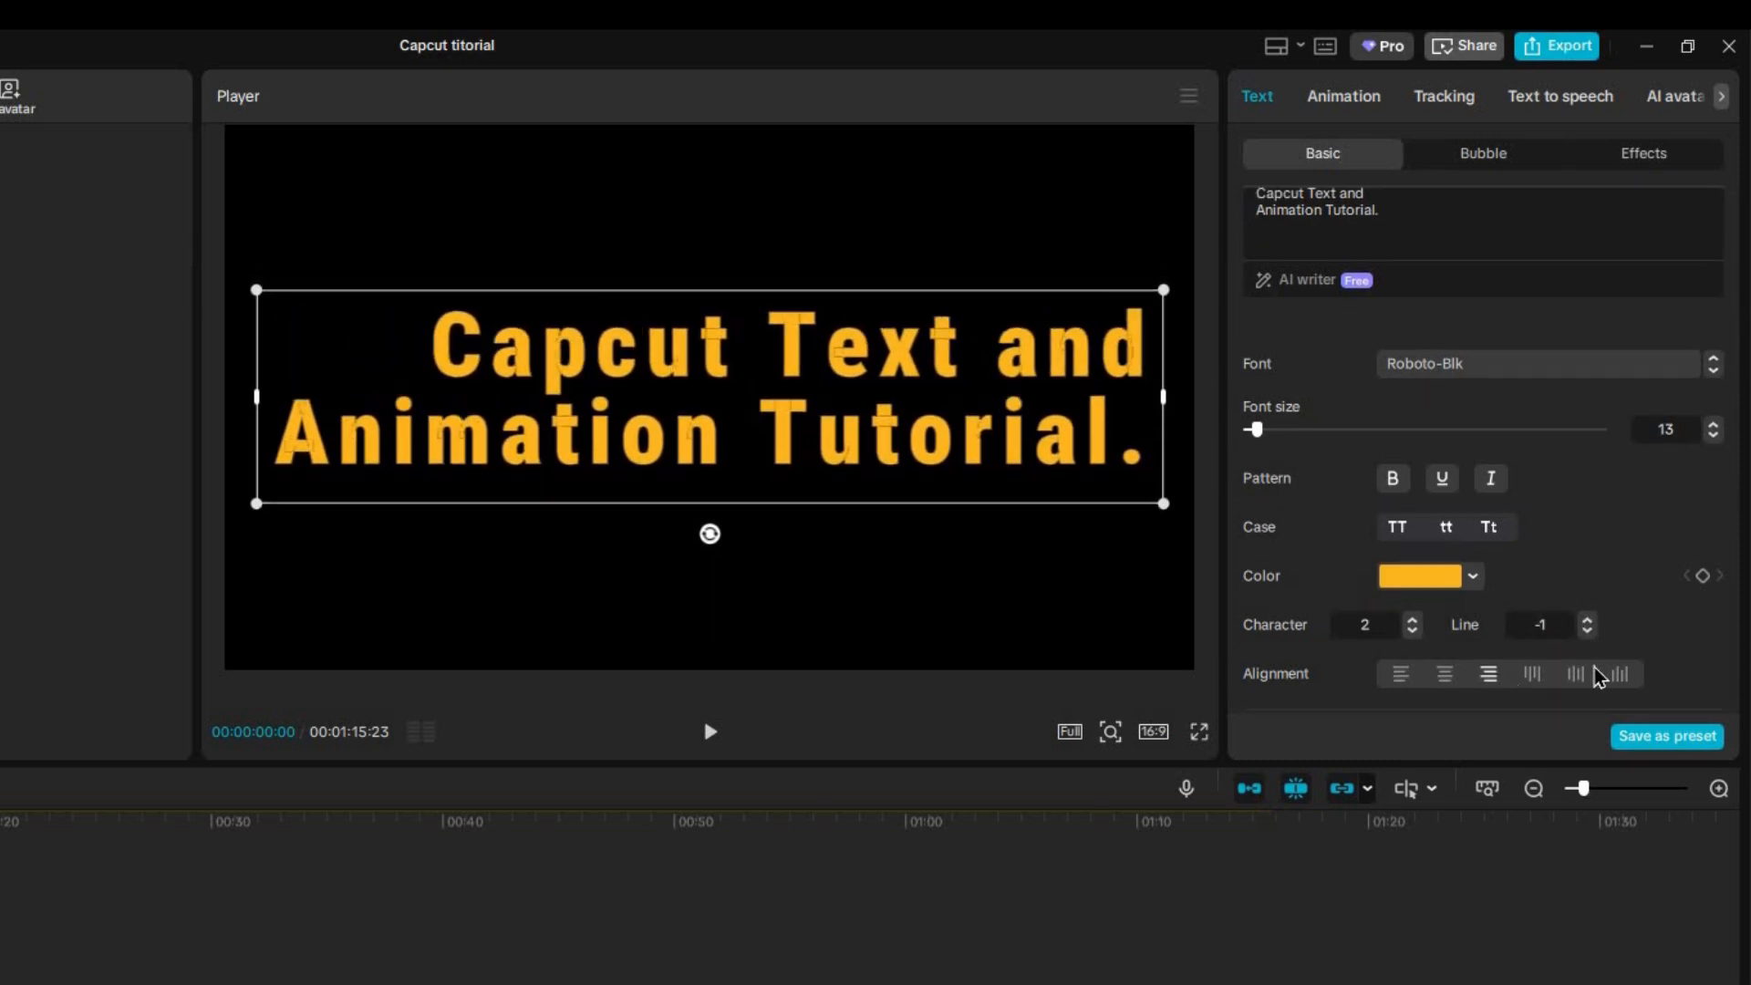
{"action": "left_click", "coordinate": [1532, 675]}
{"action": "left_click", "coordinate": [1444, 675]}
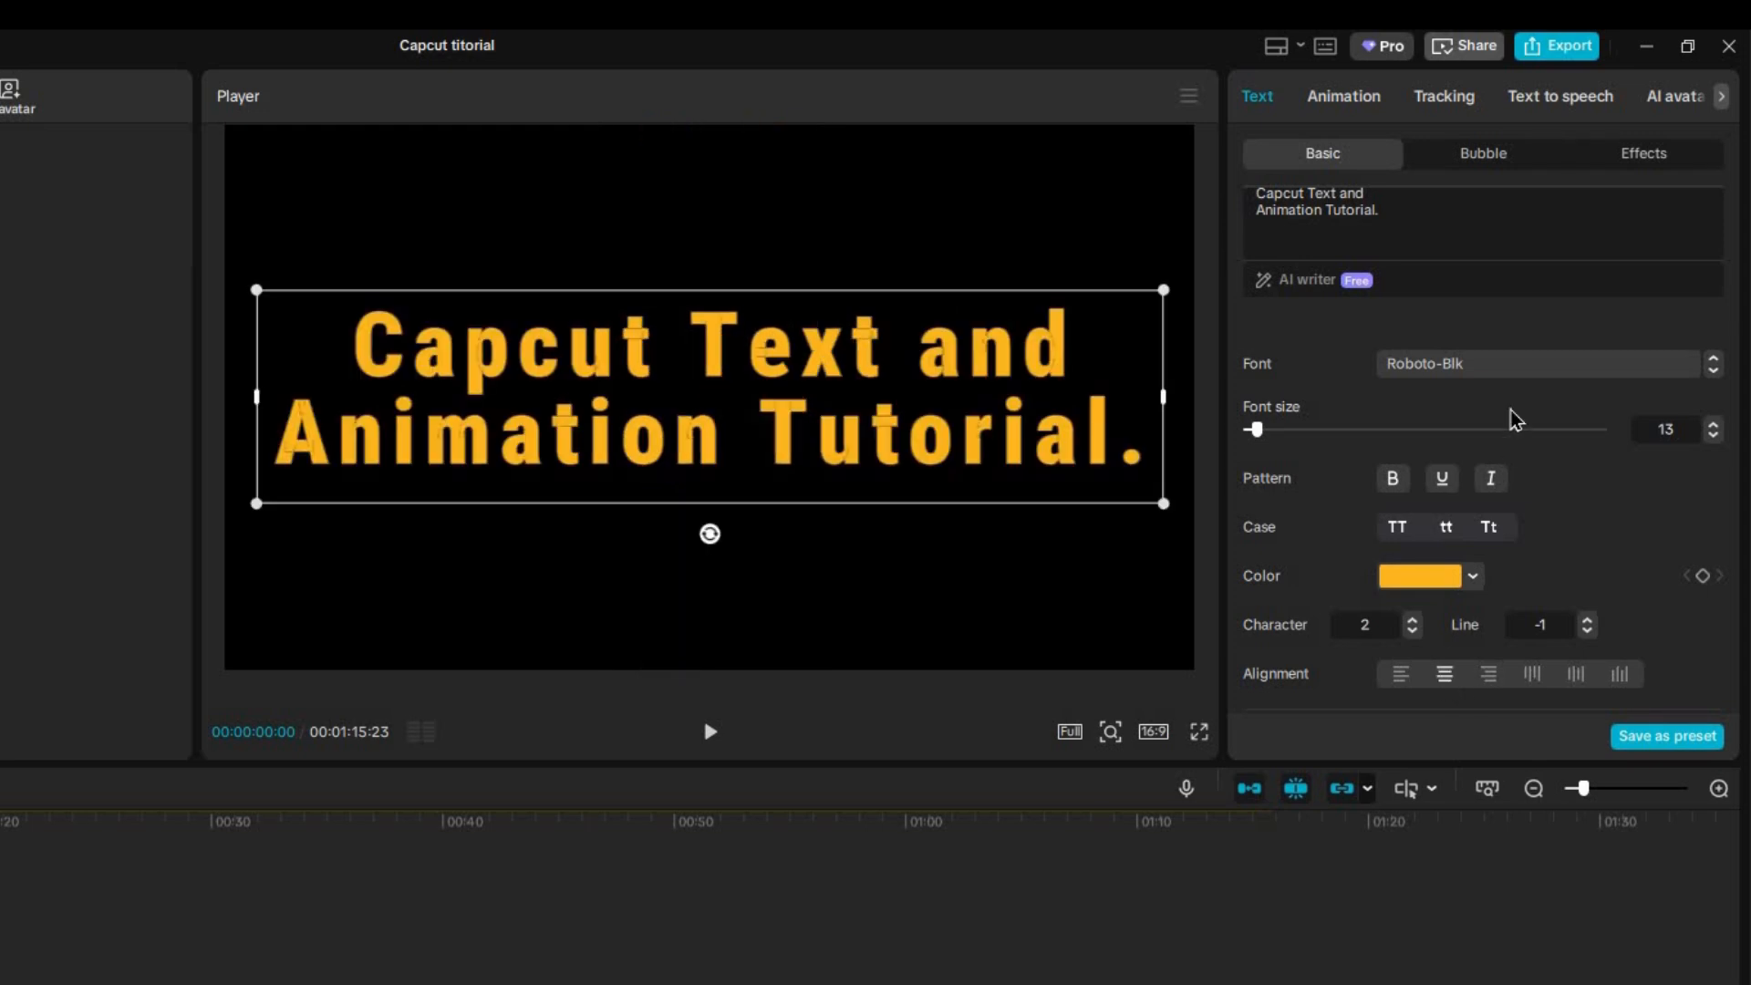
- Try the white dotted bubble shape and the red splatter text effect on the title
{"action": "left_click", "coordinate": [1483, 155]}
{"action": "left_click", "coordinate": [1483, 289]}
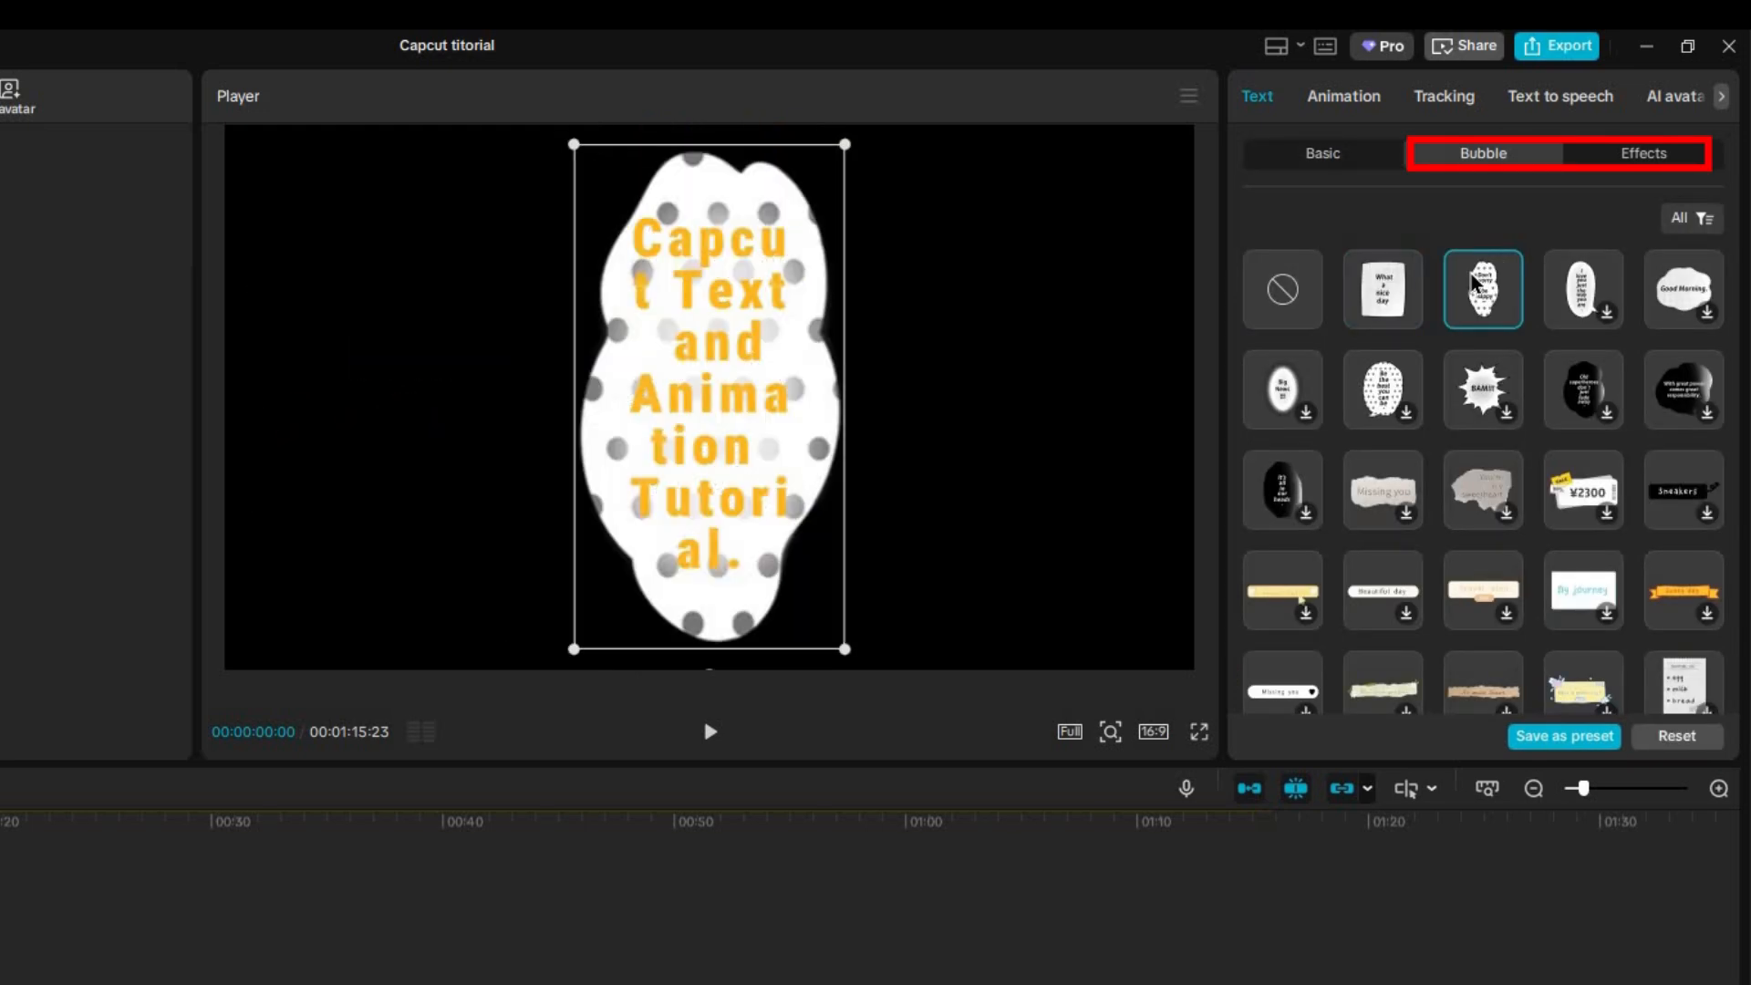
{"action": "left_click", "coordinate": [1632, 162]}
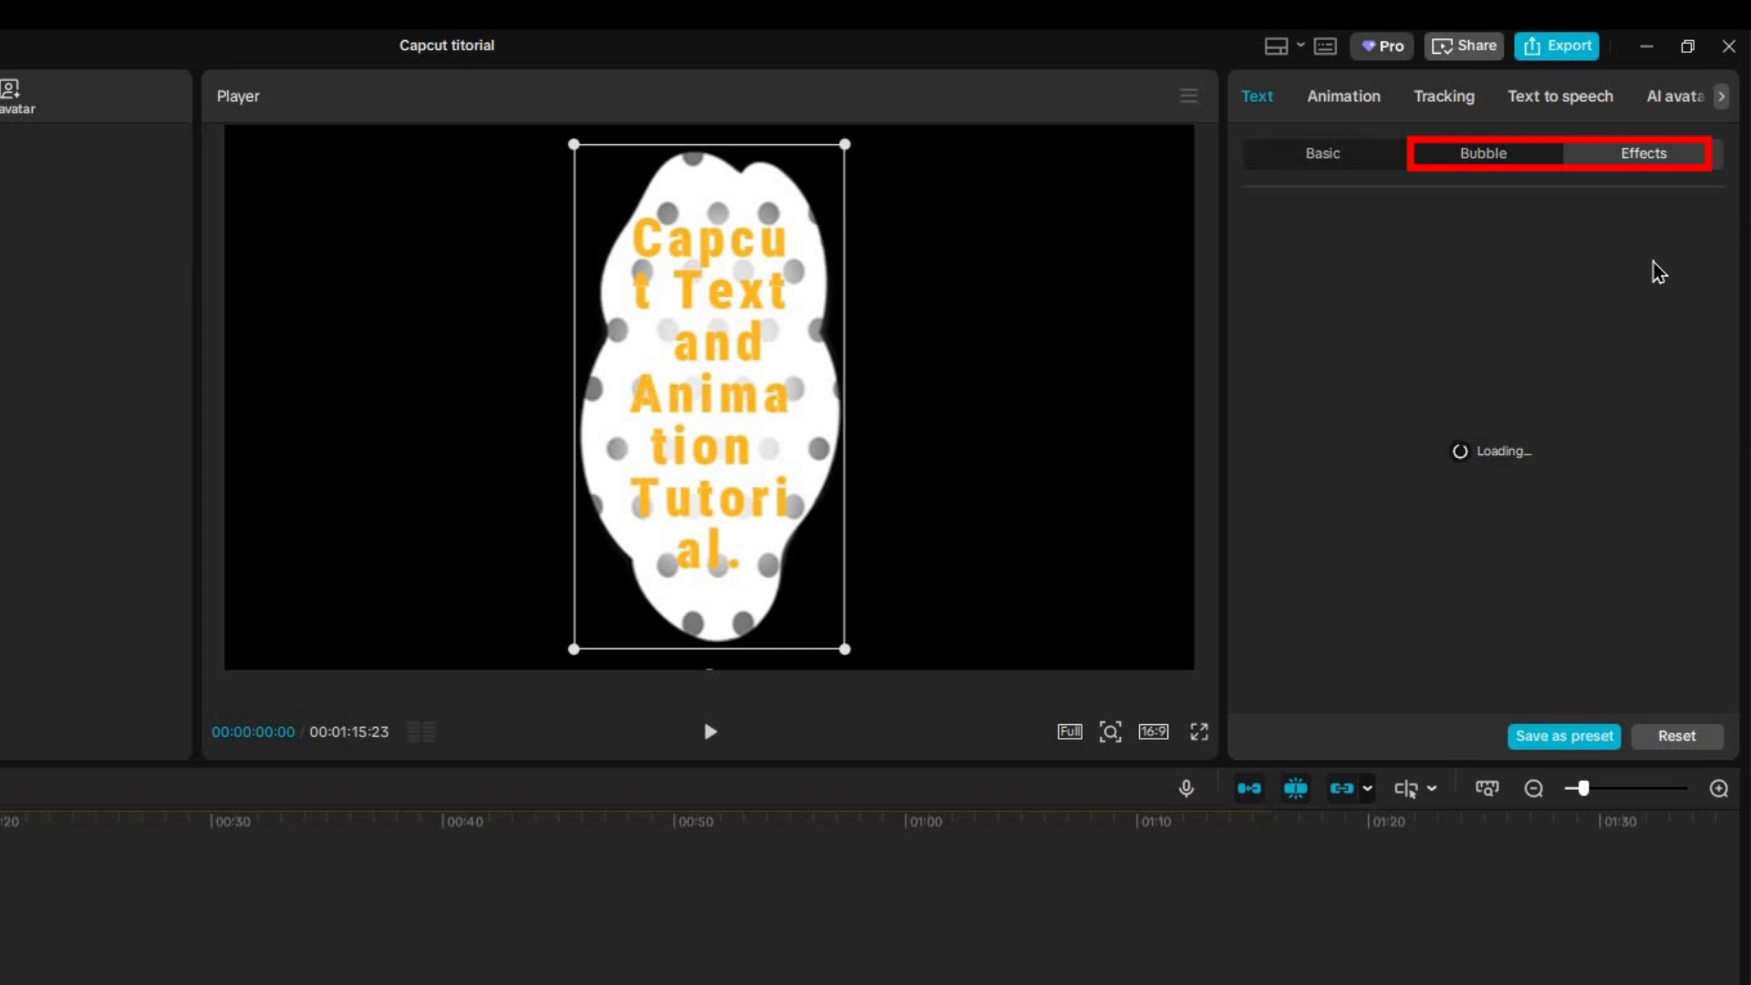
{"action": "left_click", "coordinate": [1388, 305]}
{"action": "left_click", "coordinate": [1453, 301]}
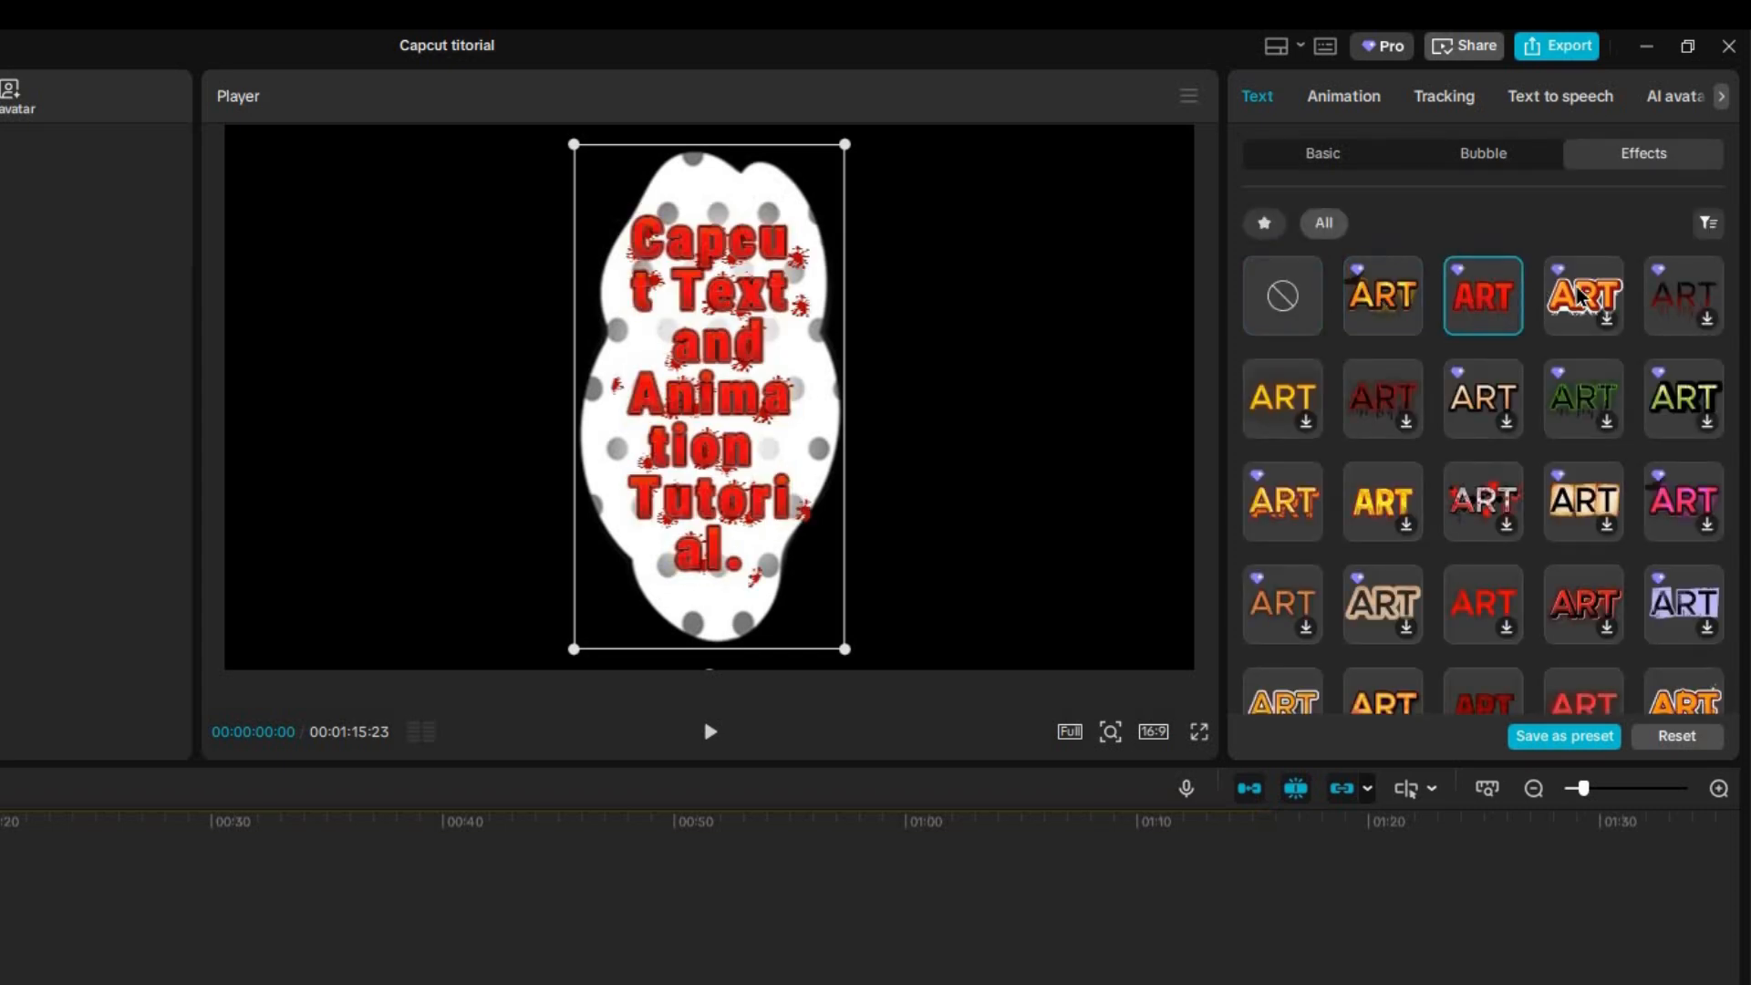
- Remove the text effect and the bubble shape from the title
{"action": "left_click", "coordinate": [1288, 294]}
{"action": "left_click", "coordinate": [1483, 157]}
{"action": "left_click", "coordinate": [1283, 310]}
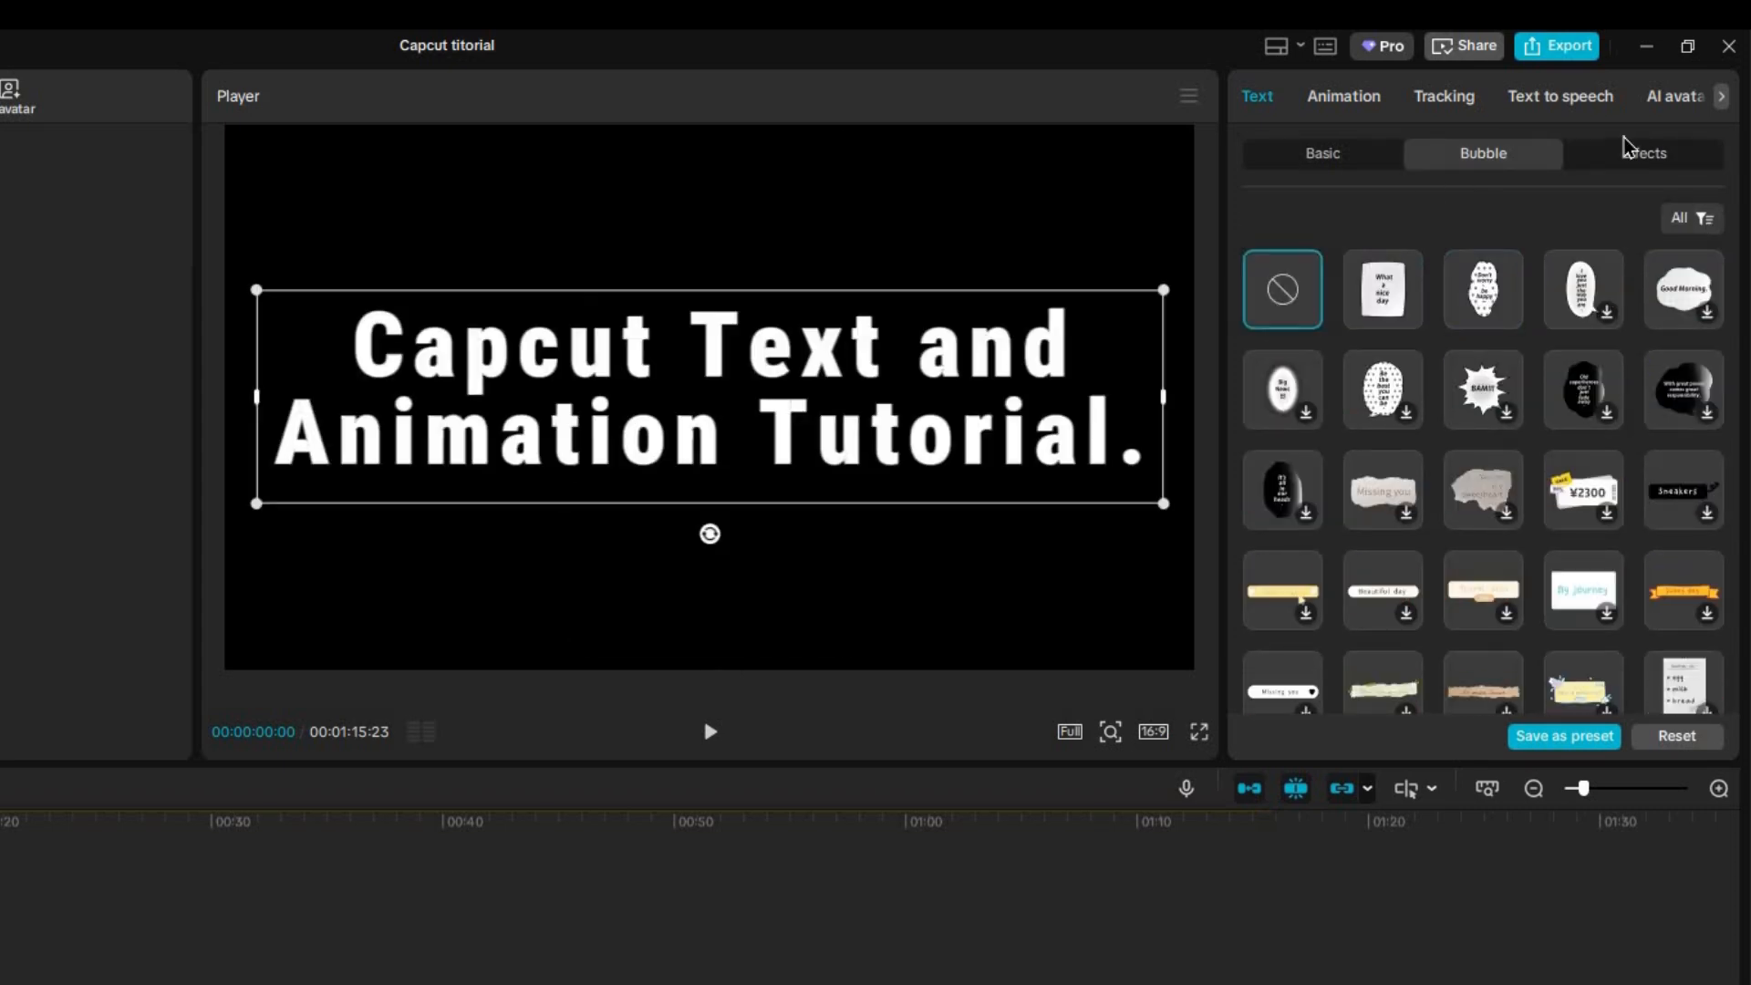
- Try out the text effects and apply the glowing yellow-orange one to the title
{"action": "left_click", "coordinate": [1633, 153]}
{"action": "left_click", "coordinate": [1405, 311]}
{"action": "left_click", "coordinate": [1483, 306]}
{"action": "left_click", "coordinate": [1277, 406]}
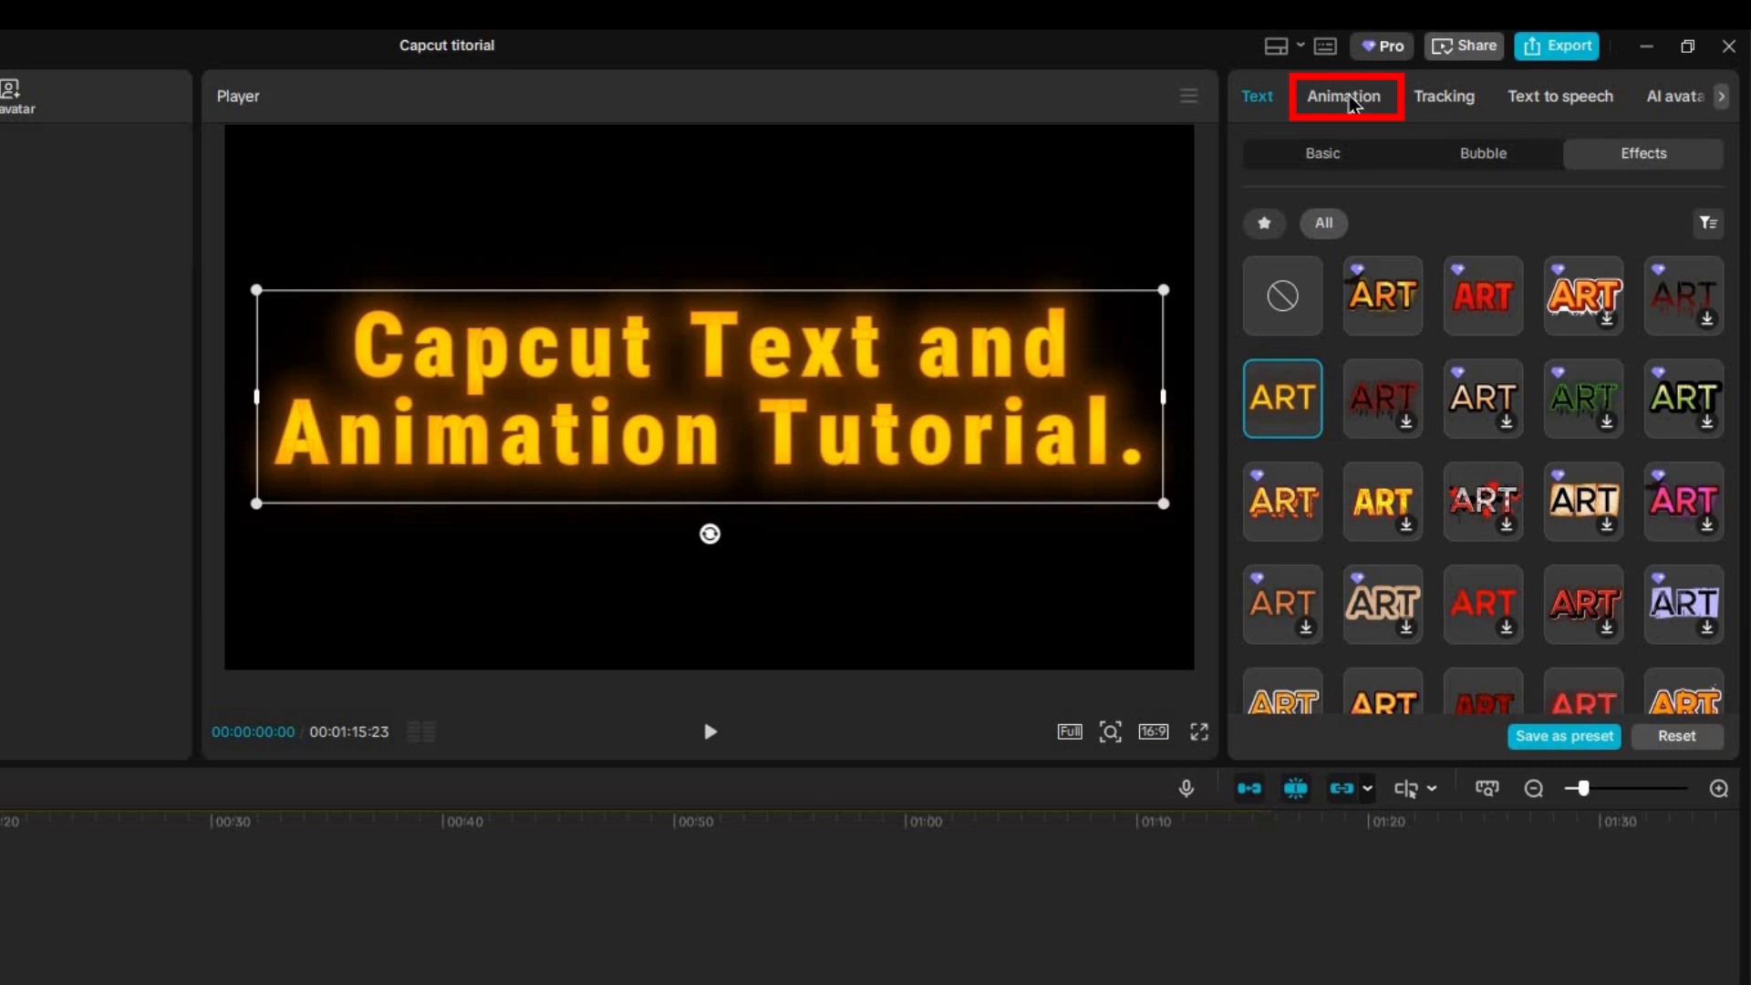
- Try the Golden Dust entrance animation, and the Blow Up and blur-left II exit animations on the title
{"action": "left_click", "coordinate": [1355, 103]}
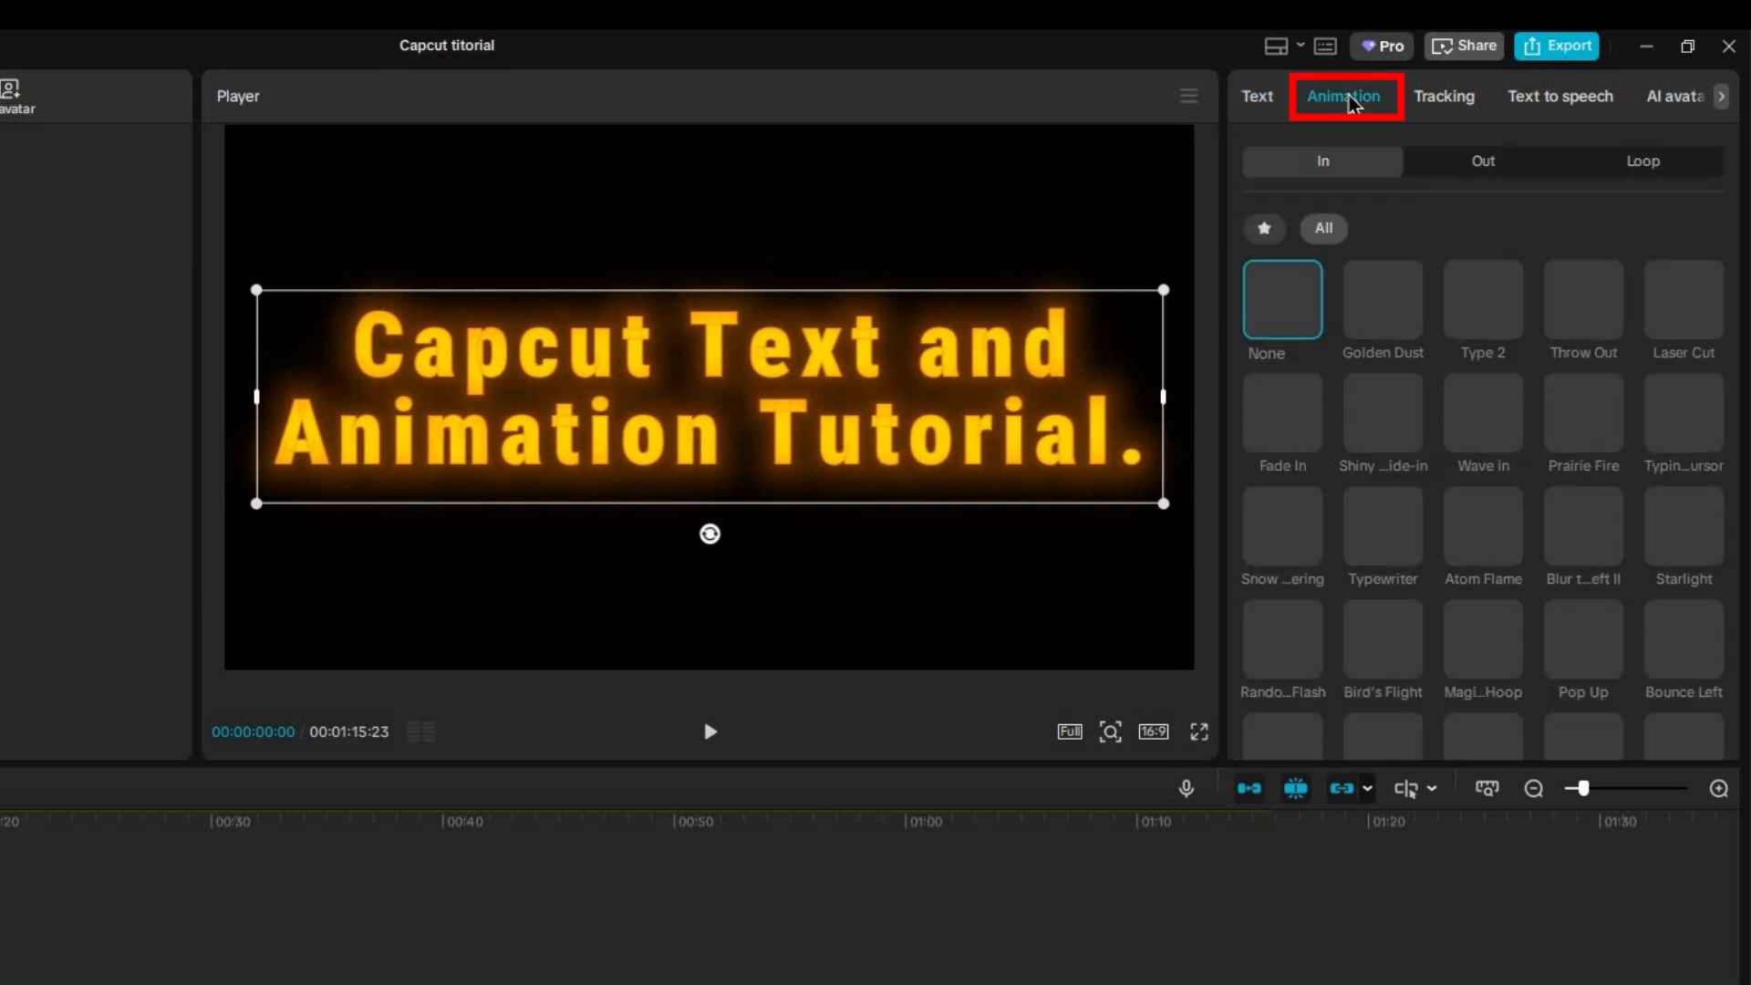
{"action": "left_click", "coordinate": [1380, 310]}
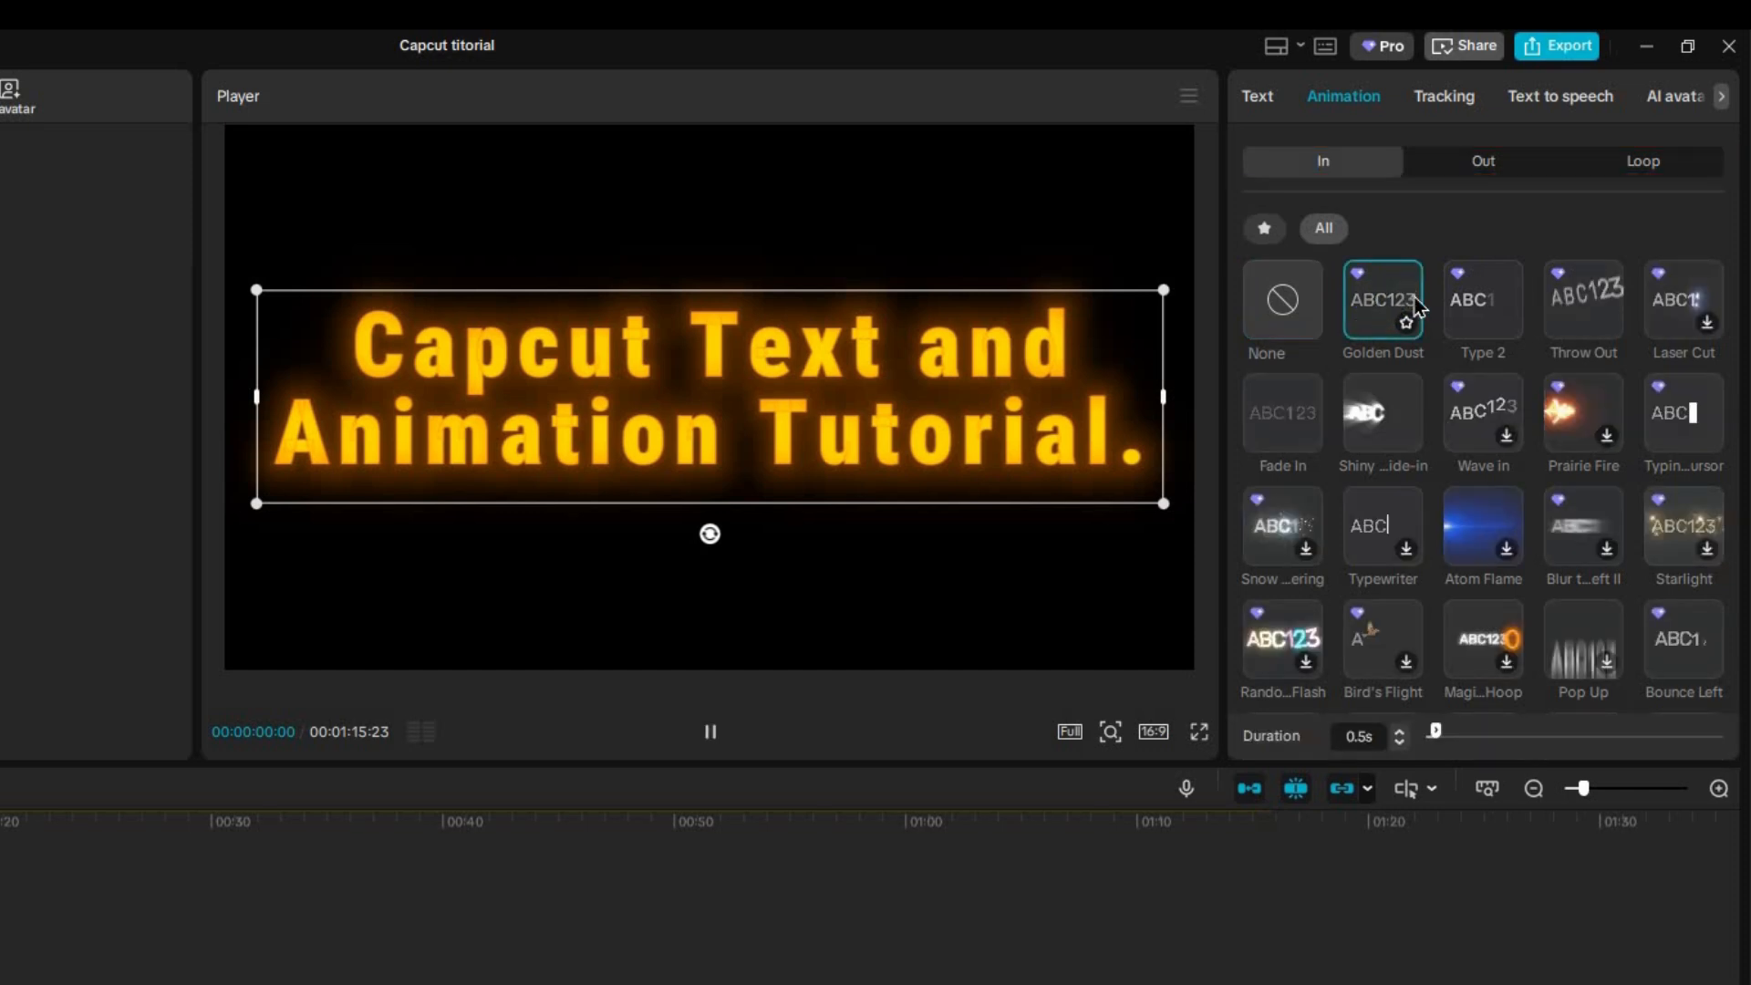
{"action": "left_click", "coordinate": [1481, 164]}
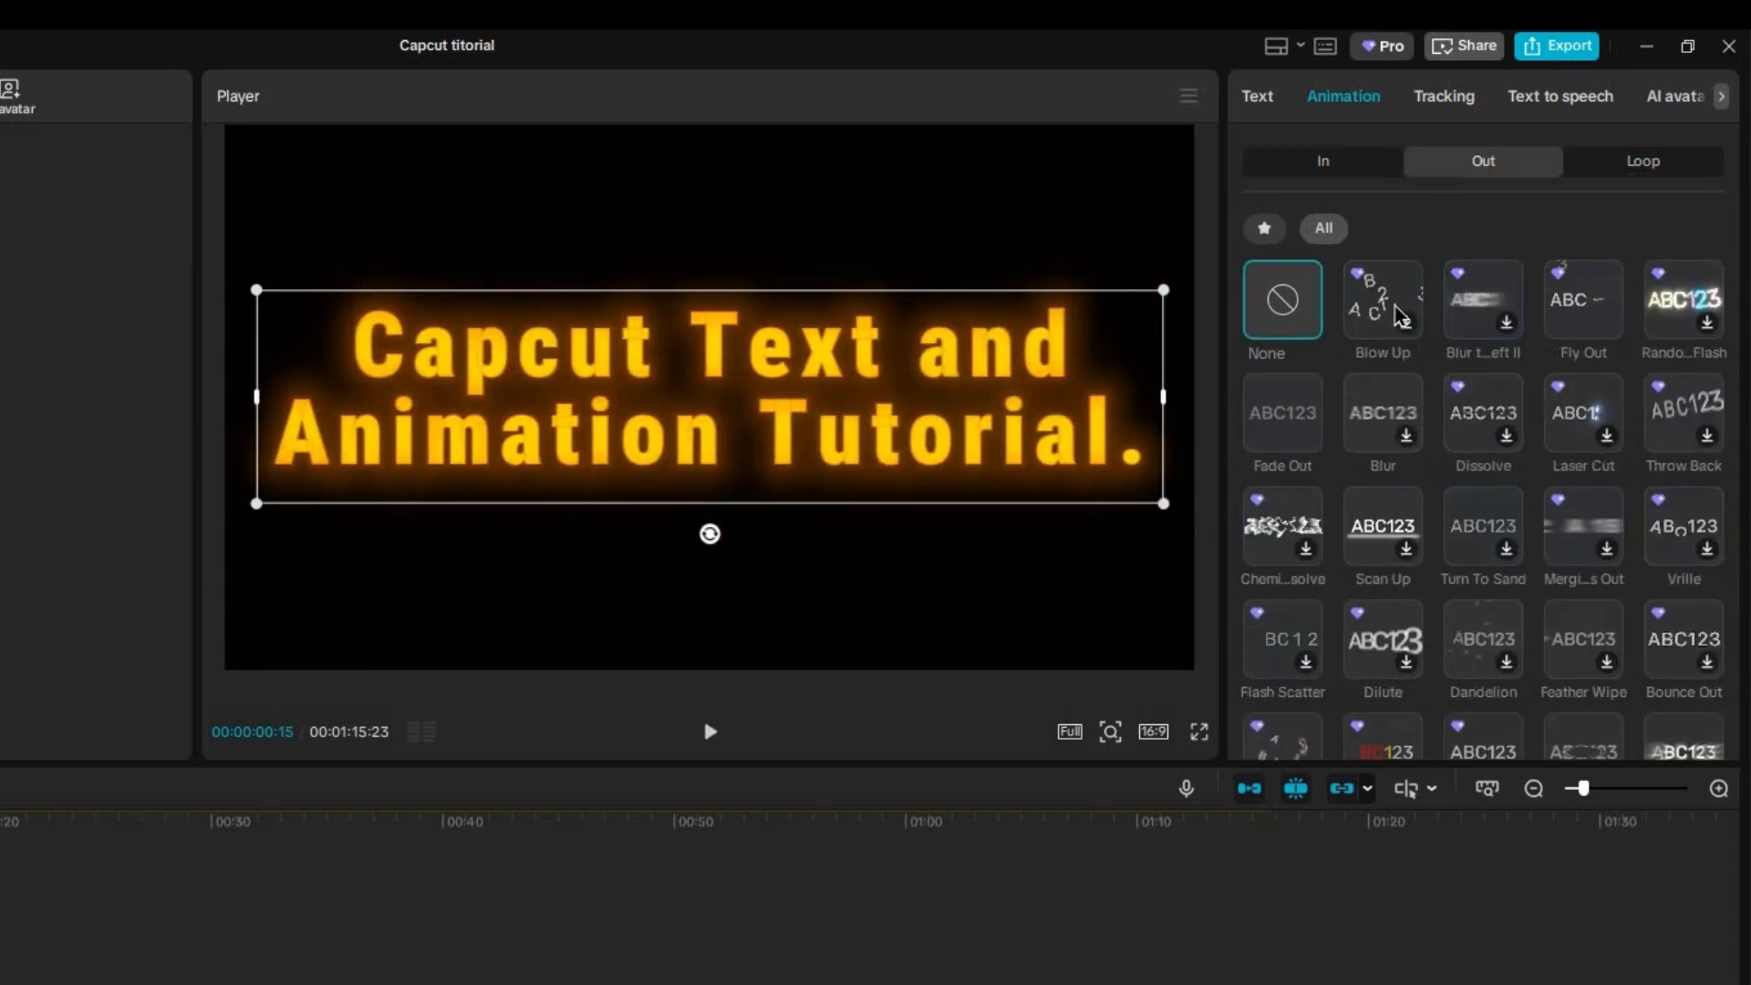
{"action": "left_click", "coordinate": [1377, 296]}
{"action": "left_click", "coordinate": [1479, 305]}
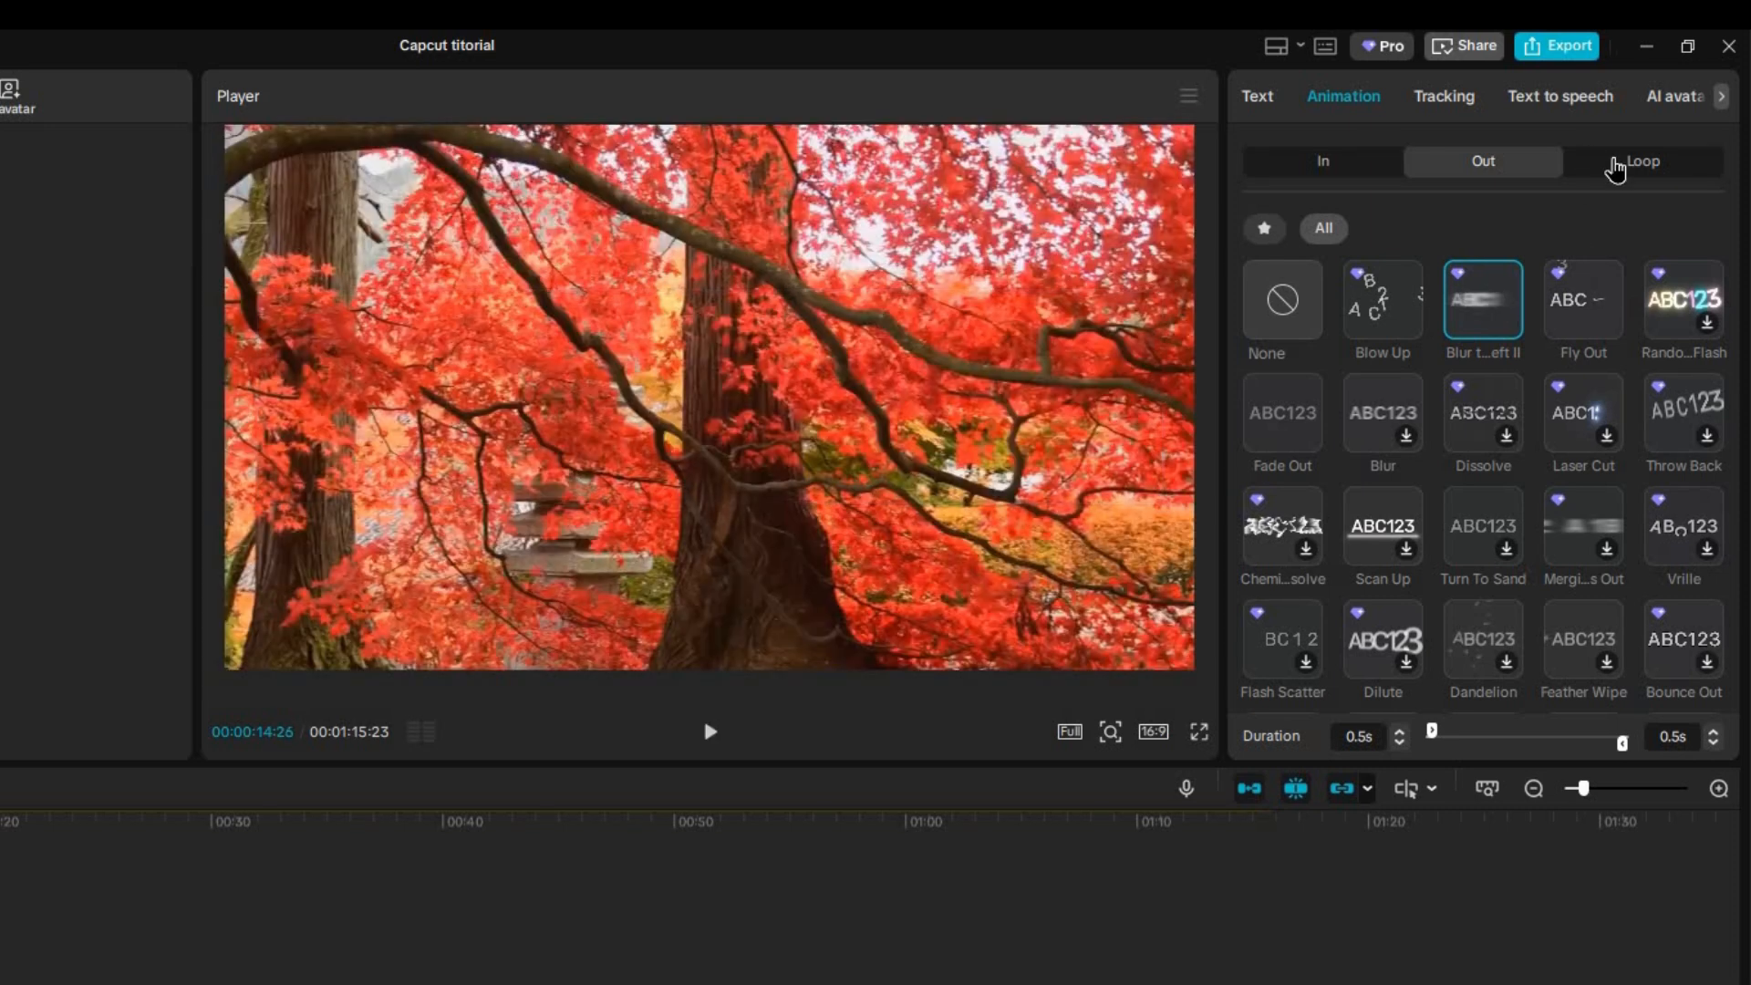
- Try the Shine, image overlay and handwritten font-change 5 loop animations on the title
{"action": "left_click", "coordinate": [1615, 165]}
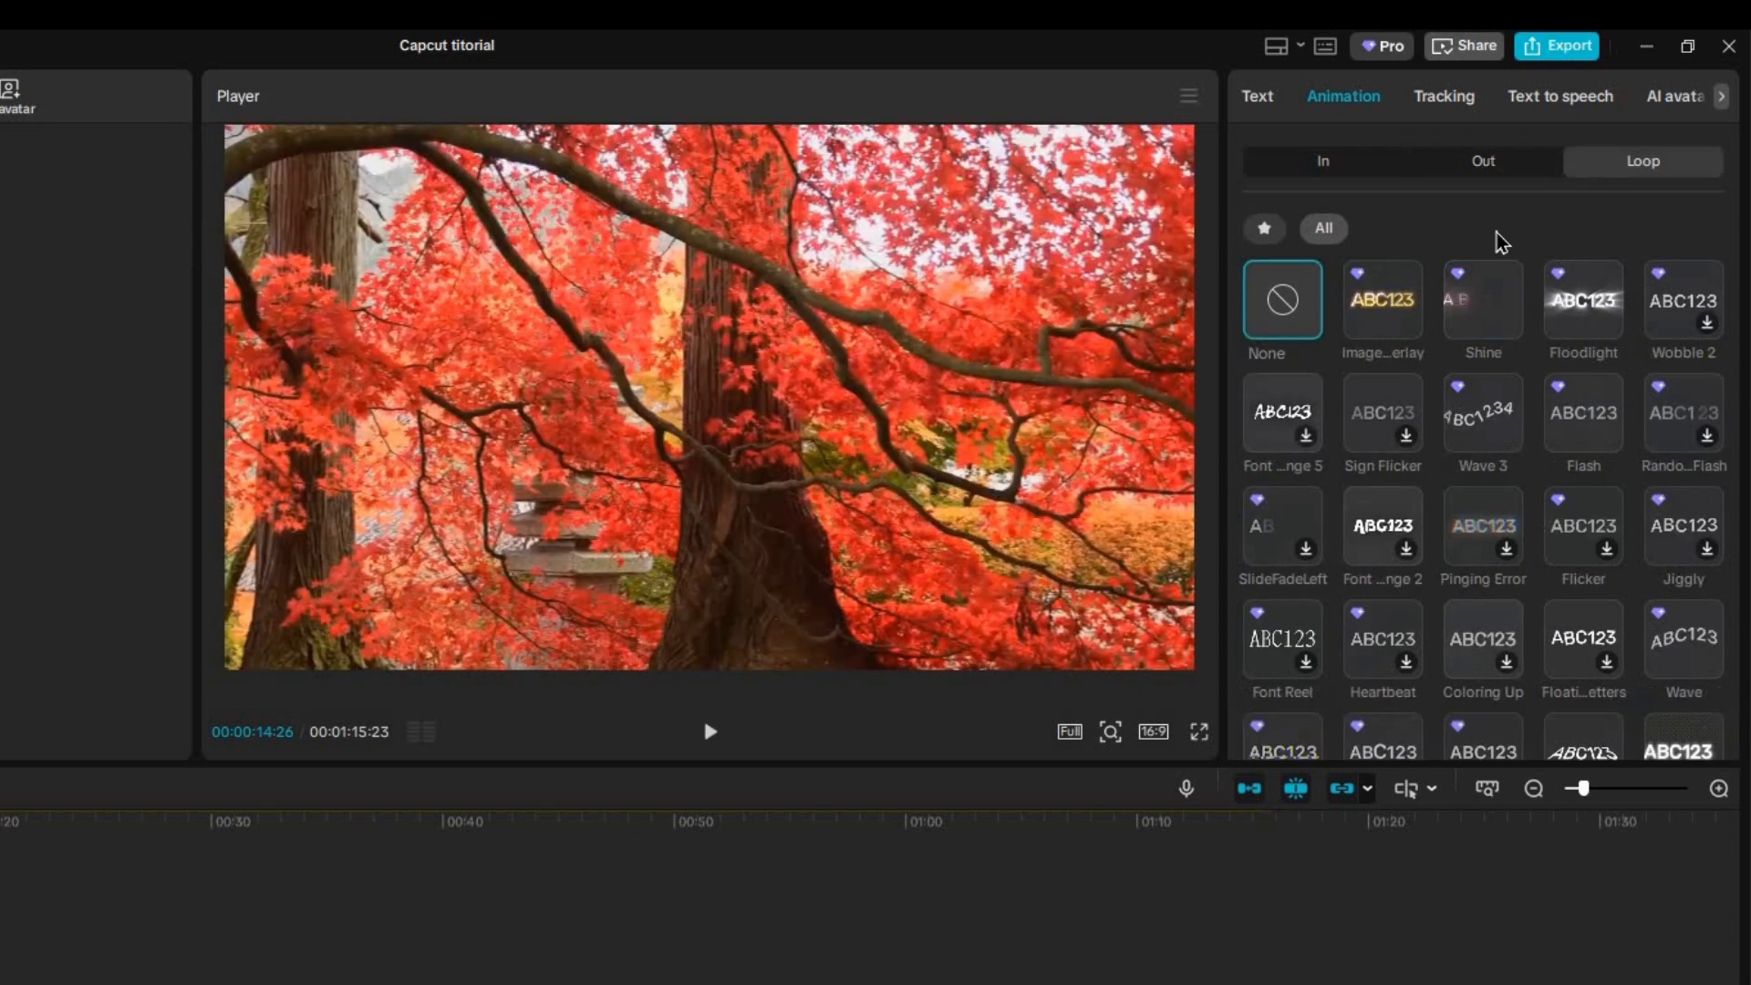
{"action": "left_click", "coordinate": [1476, 304]}
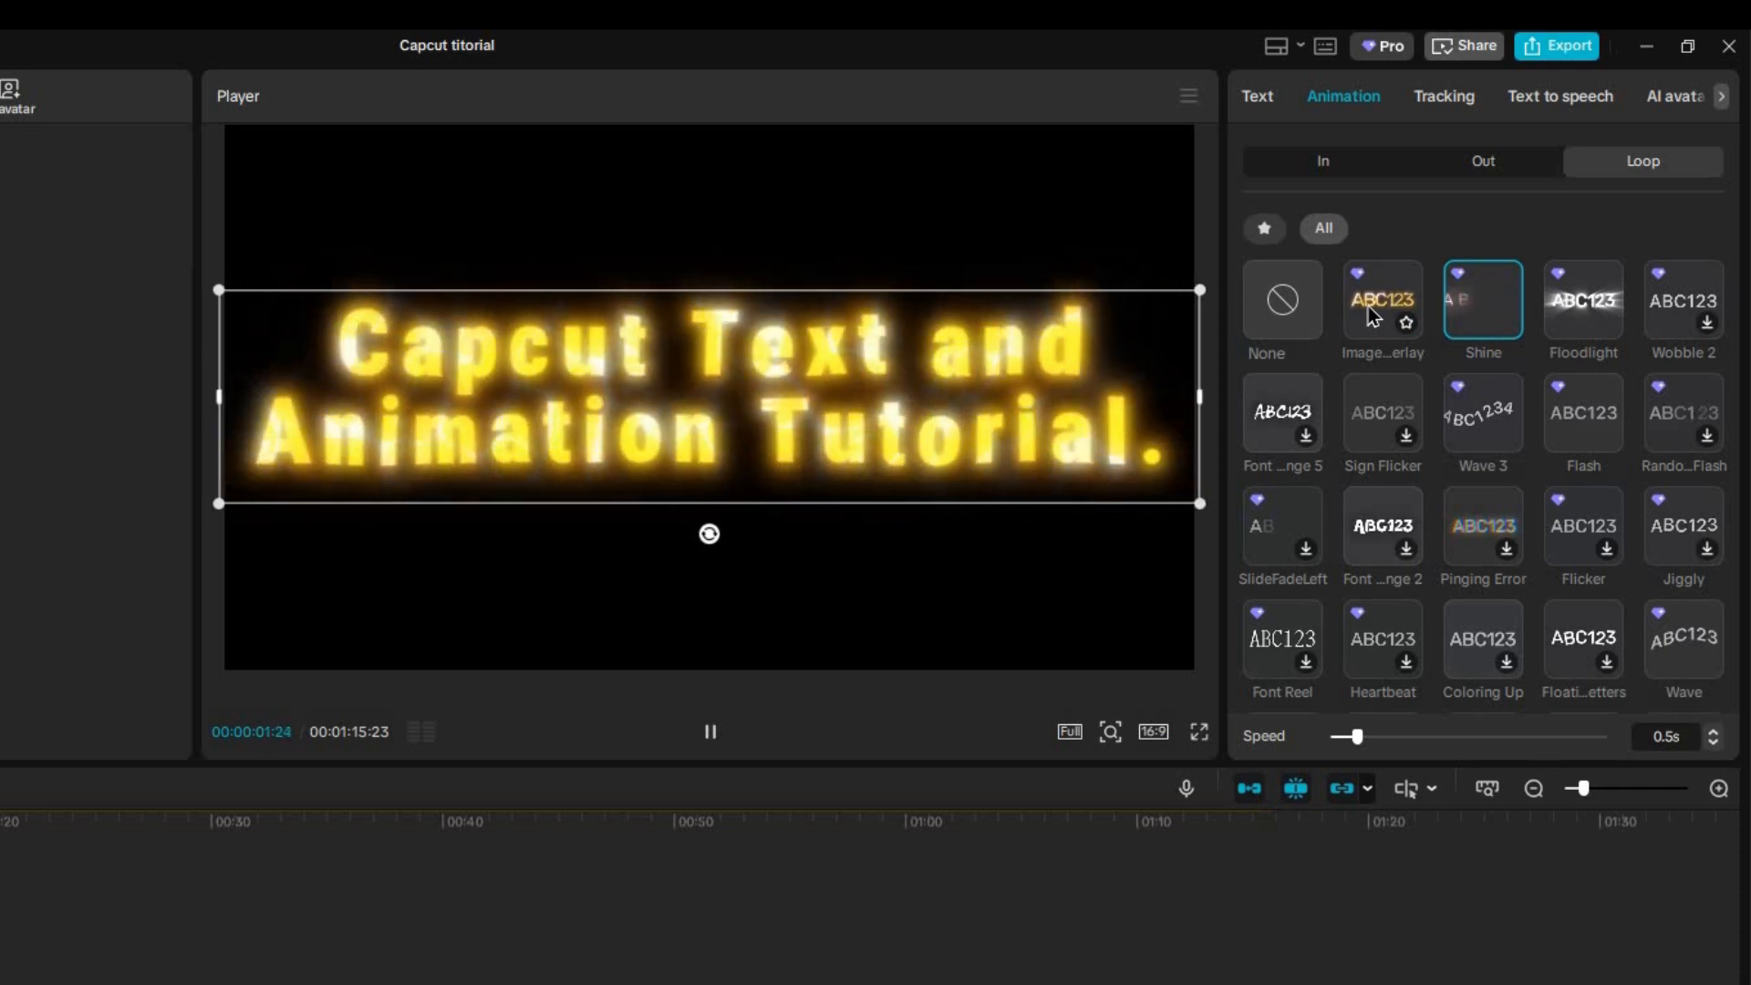
{"action": "left_click", "coordinate": [1373, 314]}
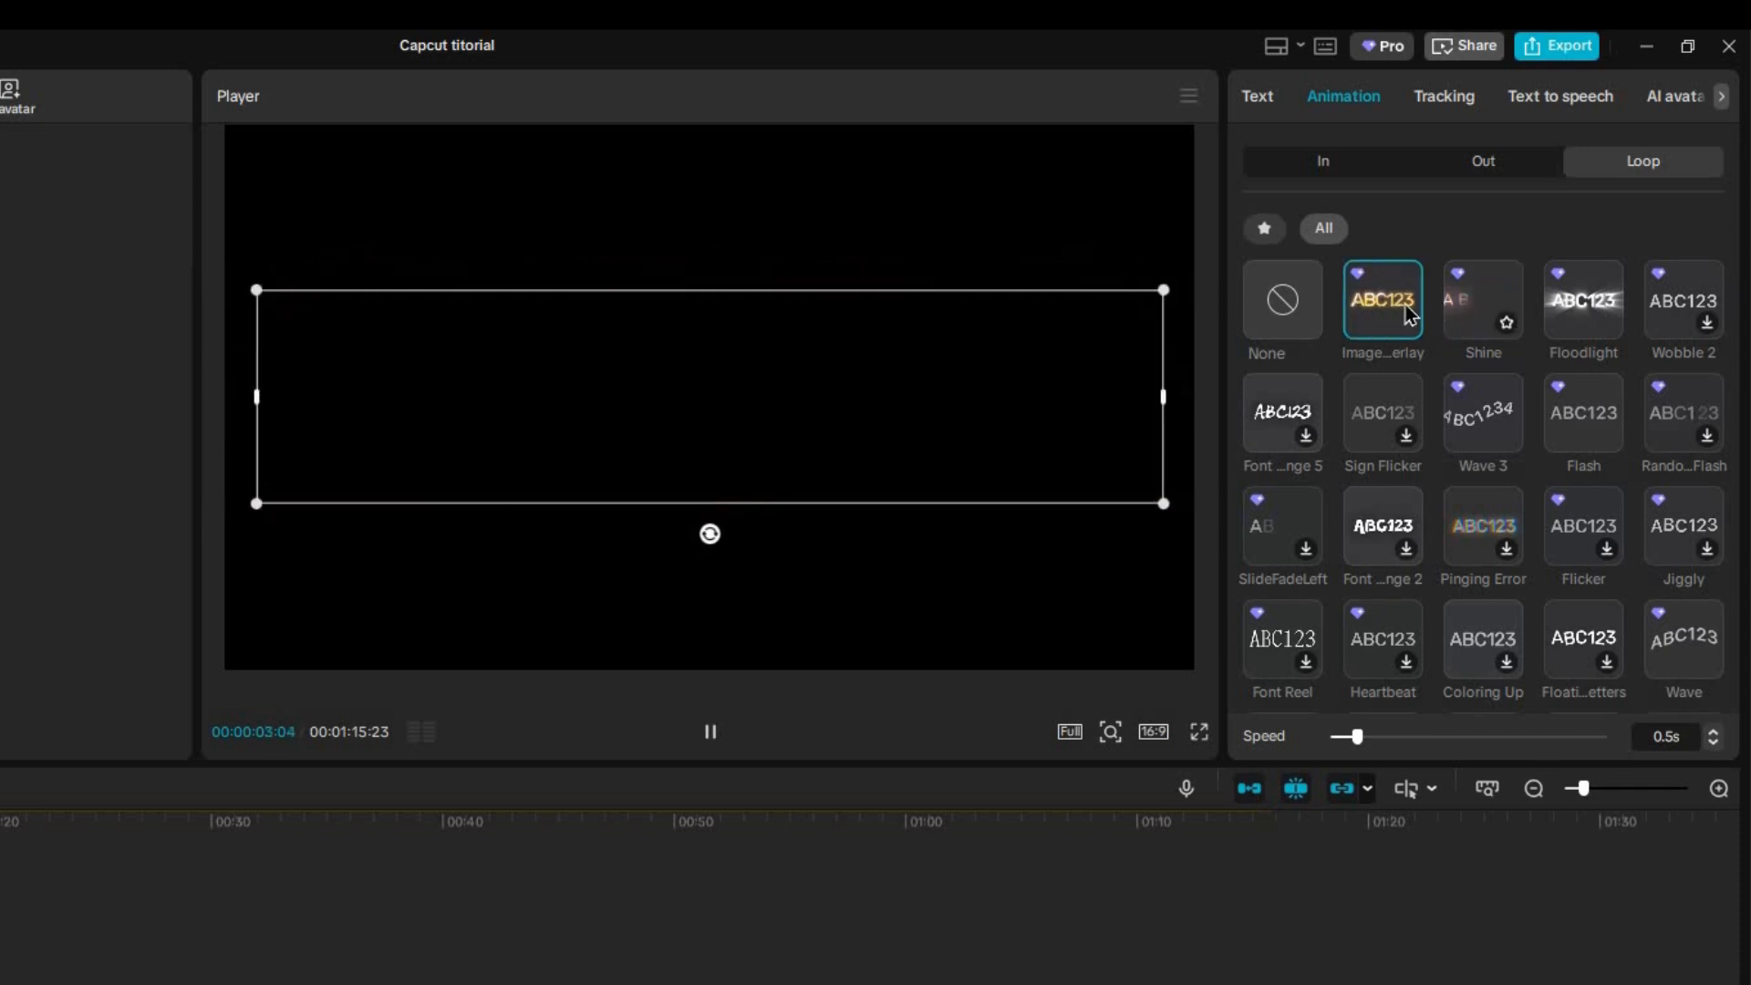
{"action": "left_click", "coordinate": [1284, 413]}
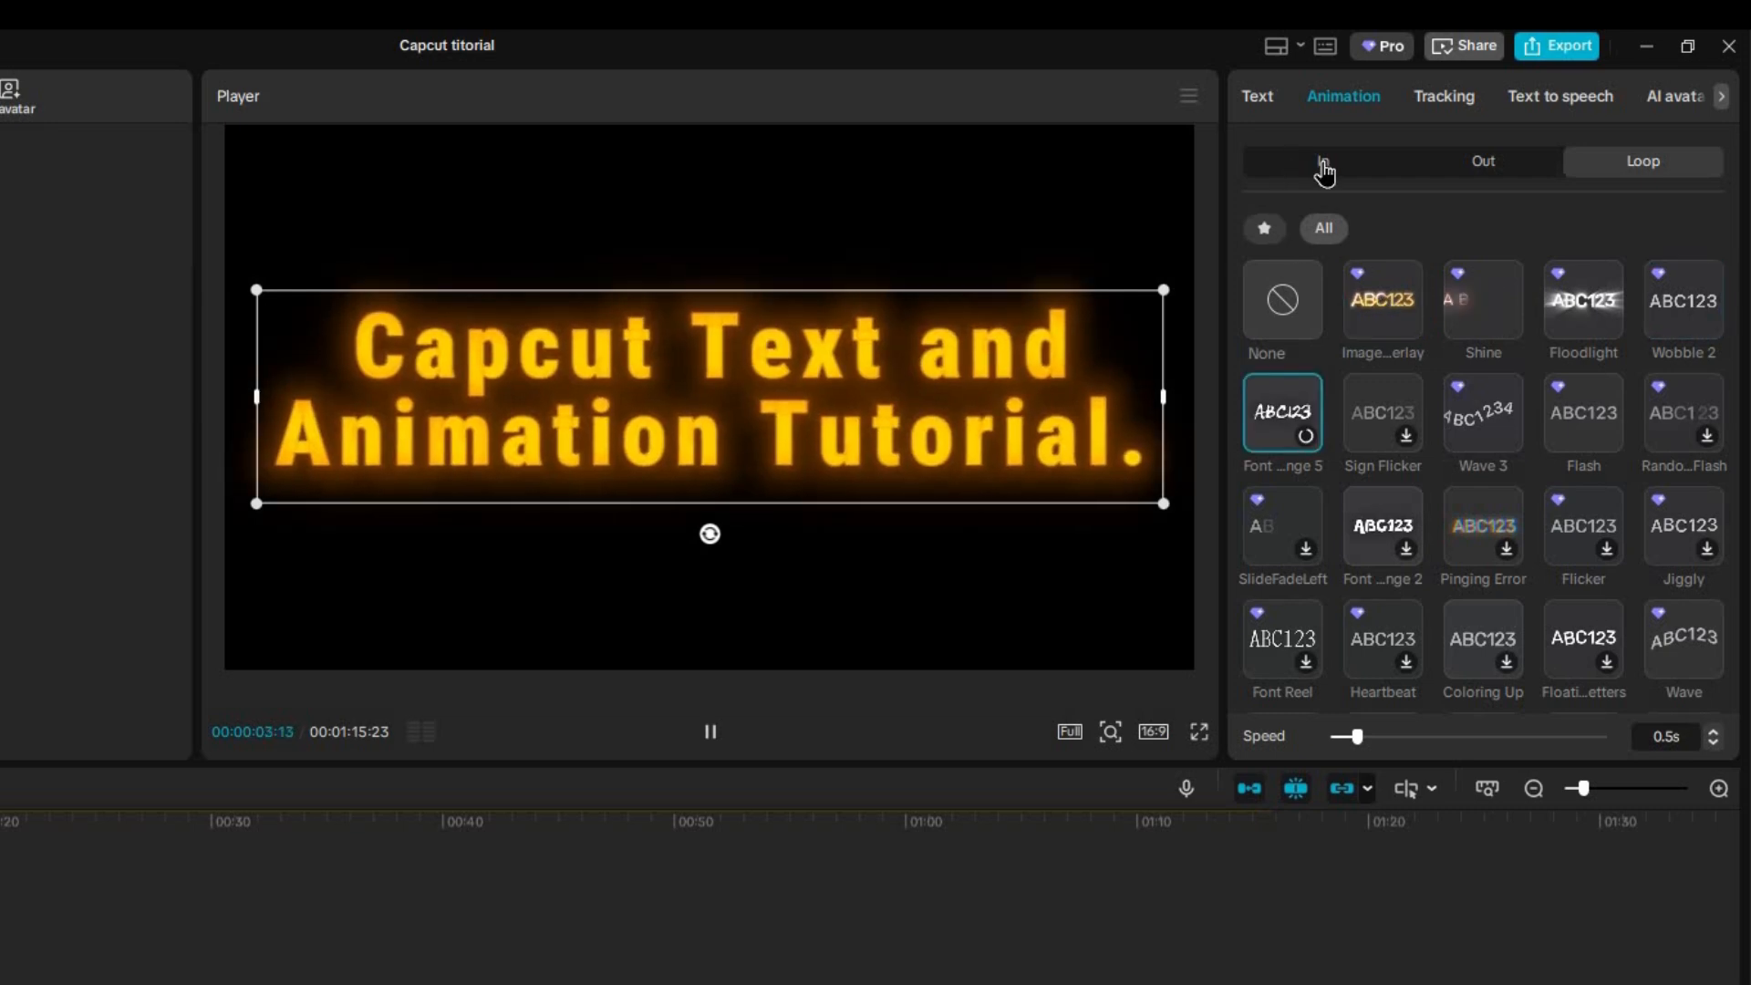
- Apply the Typewriter entrance animation to the title with a duration of 2.8 s
{"action": "left_click", "coordinate": [1325, 169]}
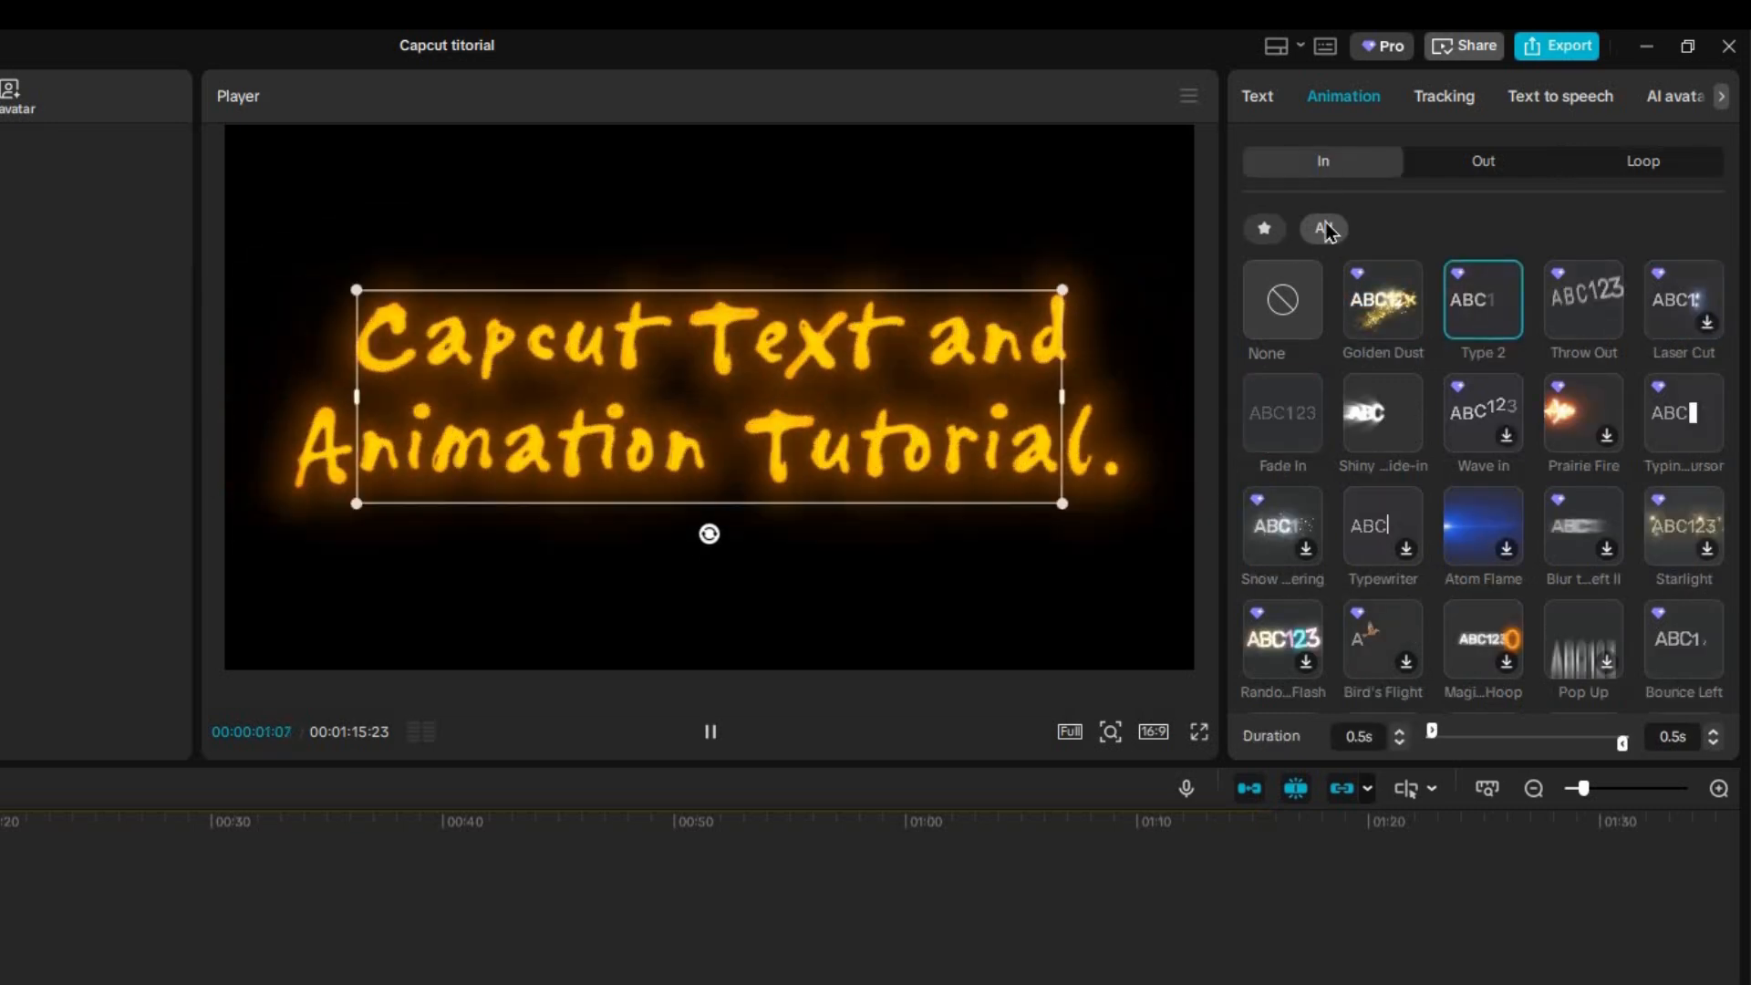
{"action": "left_click", "coordinate": [1373, 543]}
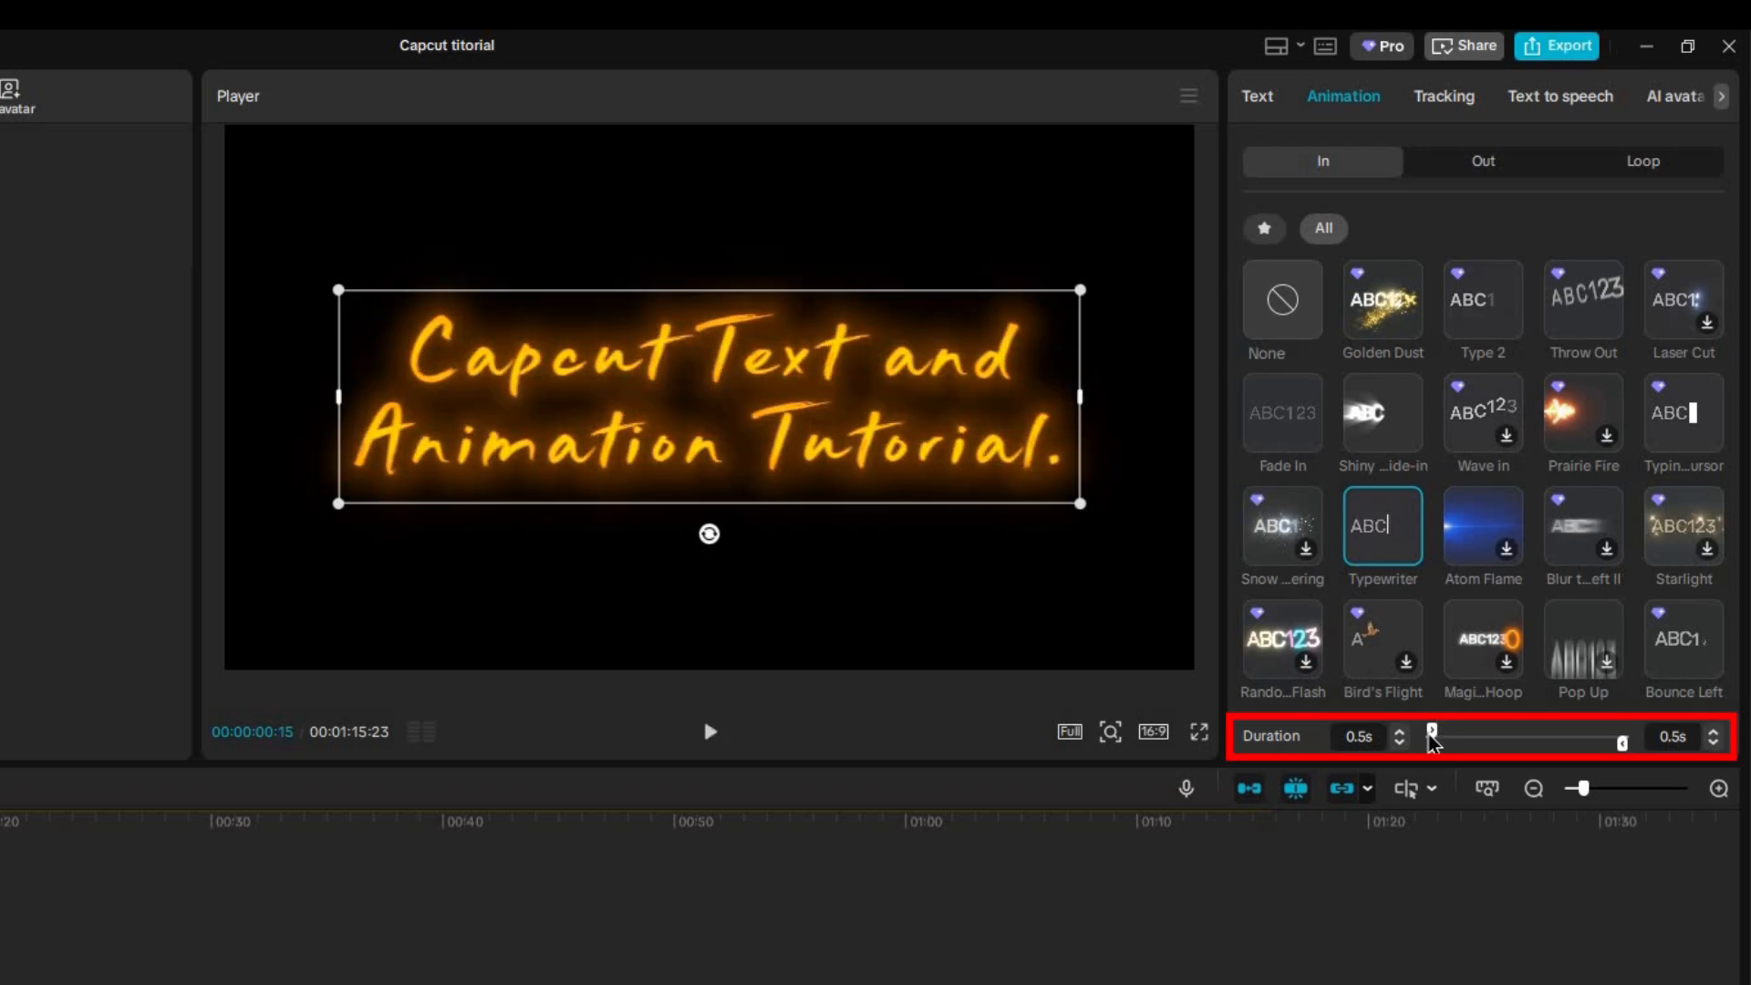
{"action": "left_click_drag", "start_coordinate": [1433, 735], "coordinate": [1462, 735]}
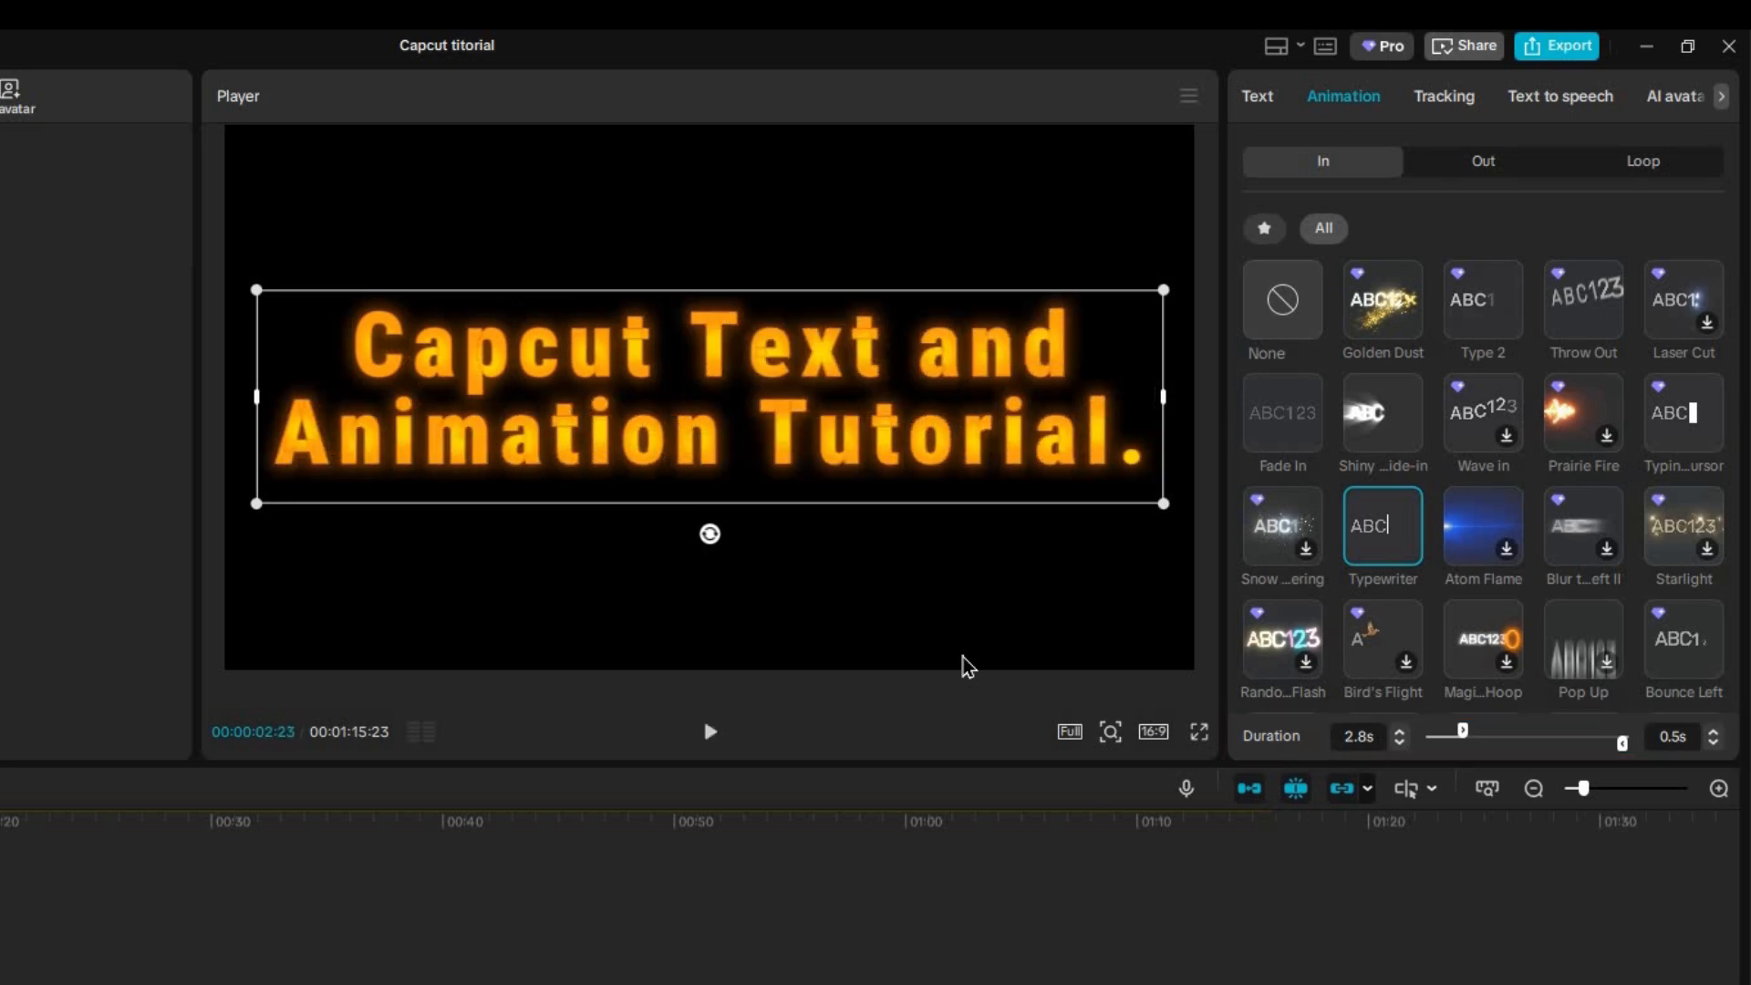
- Remove the entrance, exit and loop animations from the title
{"action": "left_click", "coordinate": [1286, 306]}
{"action": "left_click", "coordinate": [1483, 164]}
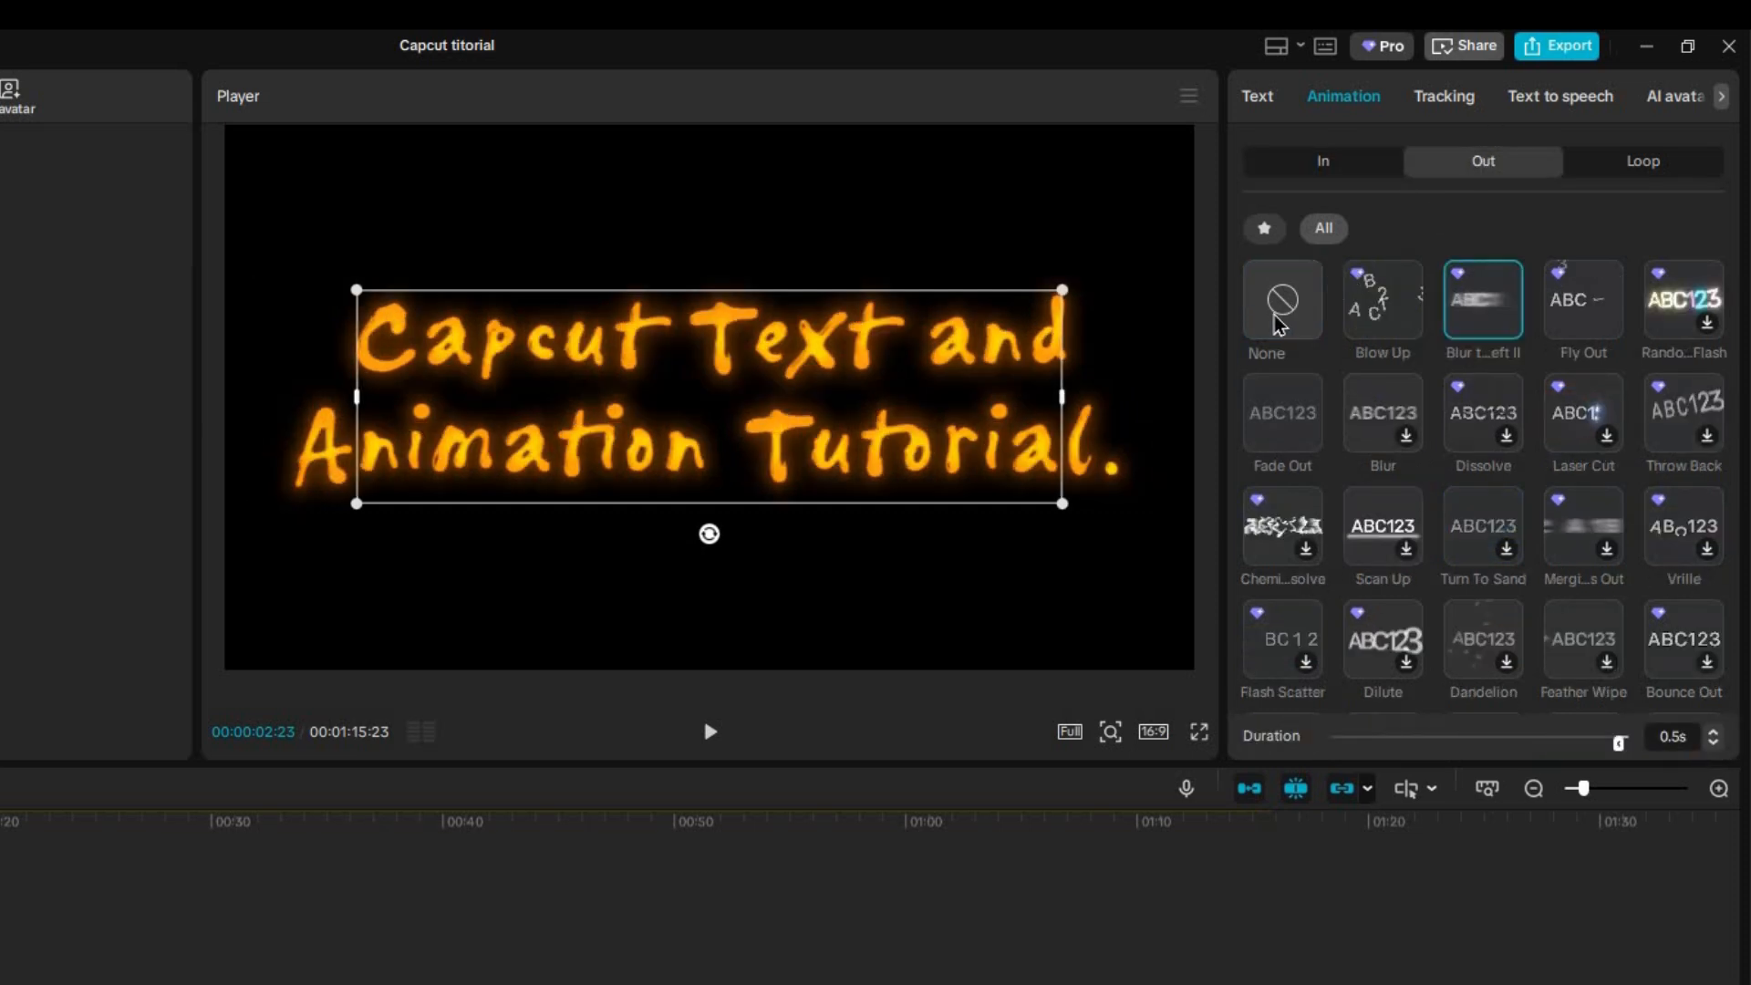
{"action": "left_click", "coordinate": [1276, 319]}
{"action": "left_click", "coordinate": [1658, 173]}
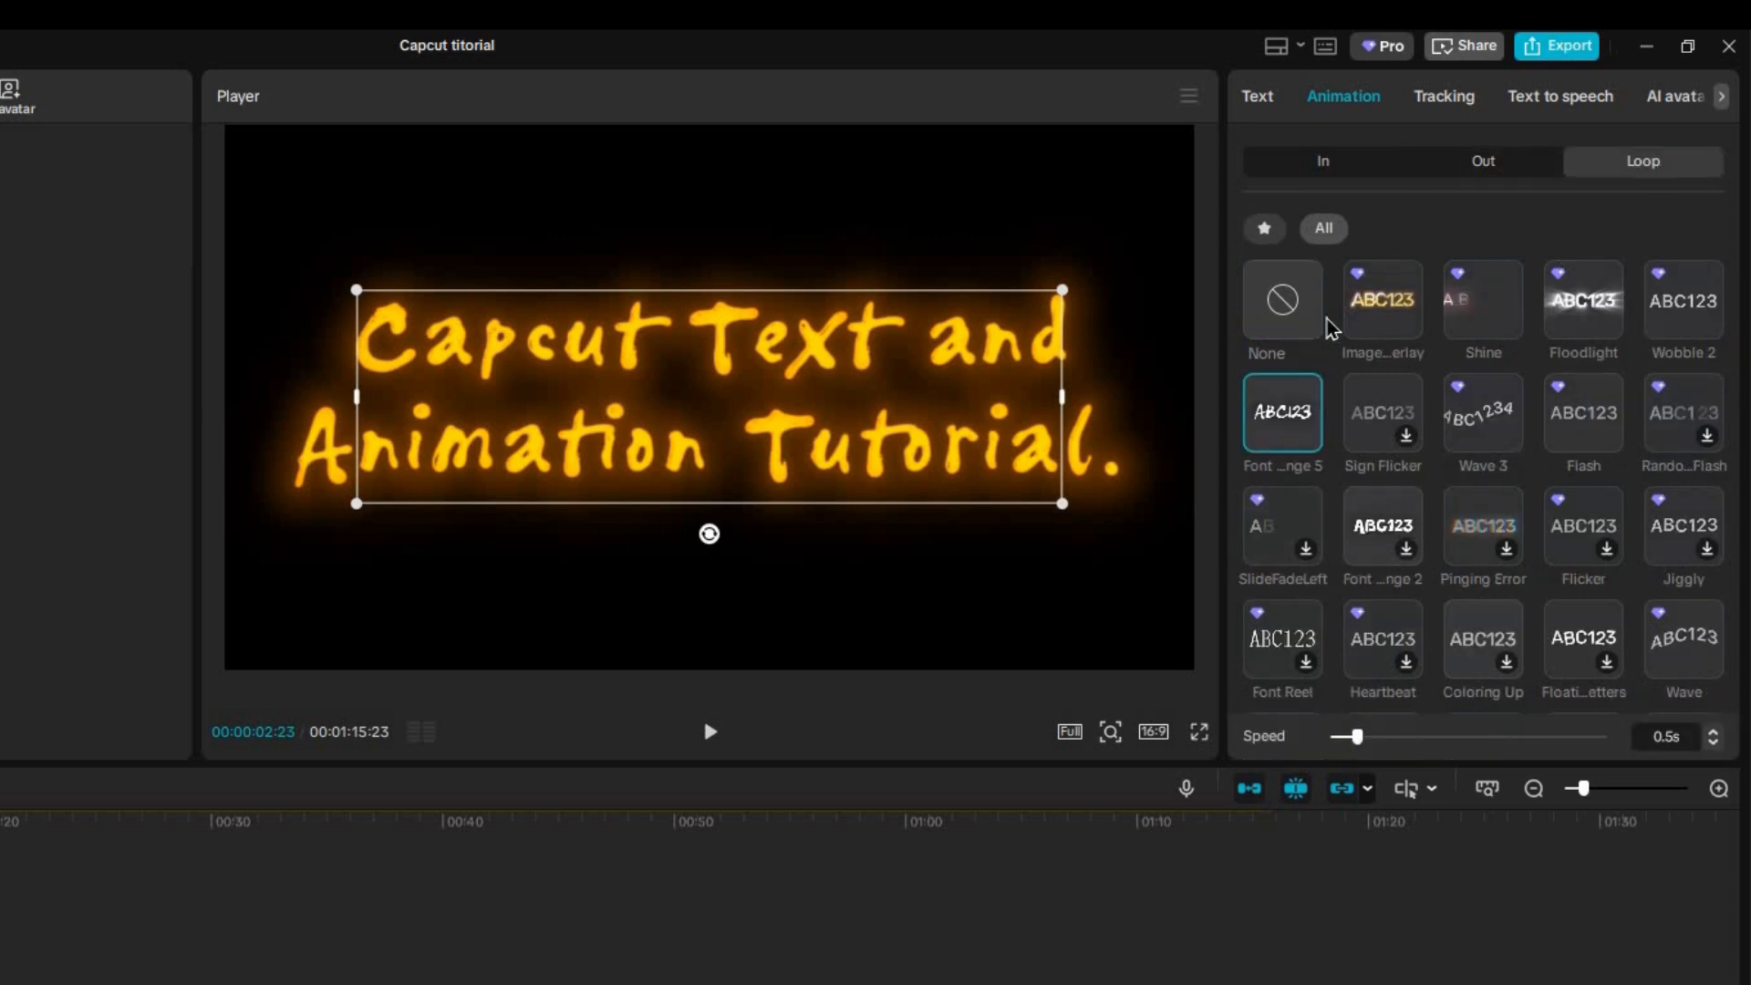
{"action": "left_click", "coordinate": [1283, 324]}
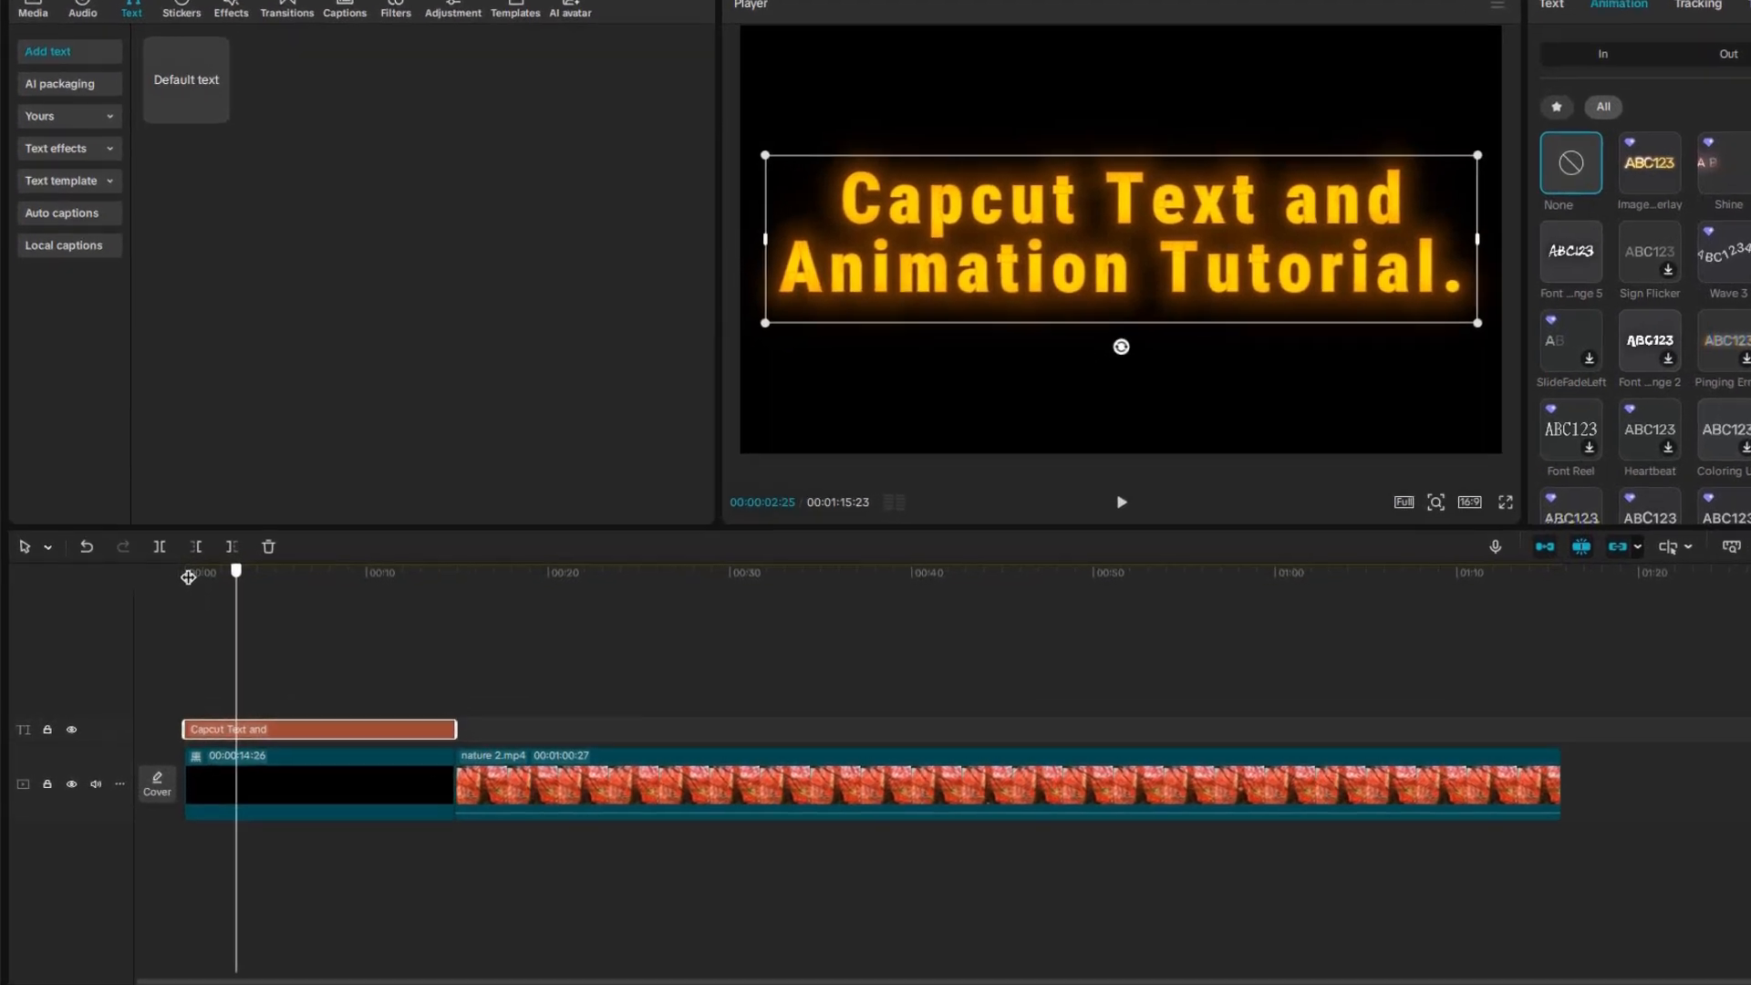
- Move the title horizontally out of the left side of the frame at 00:00:00:00, to about X -3809
{"action": "left_click_drag", "start_coordinate": [212, 584], "coordinate": [168, 585]}
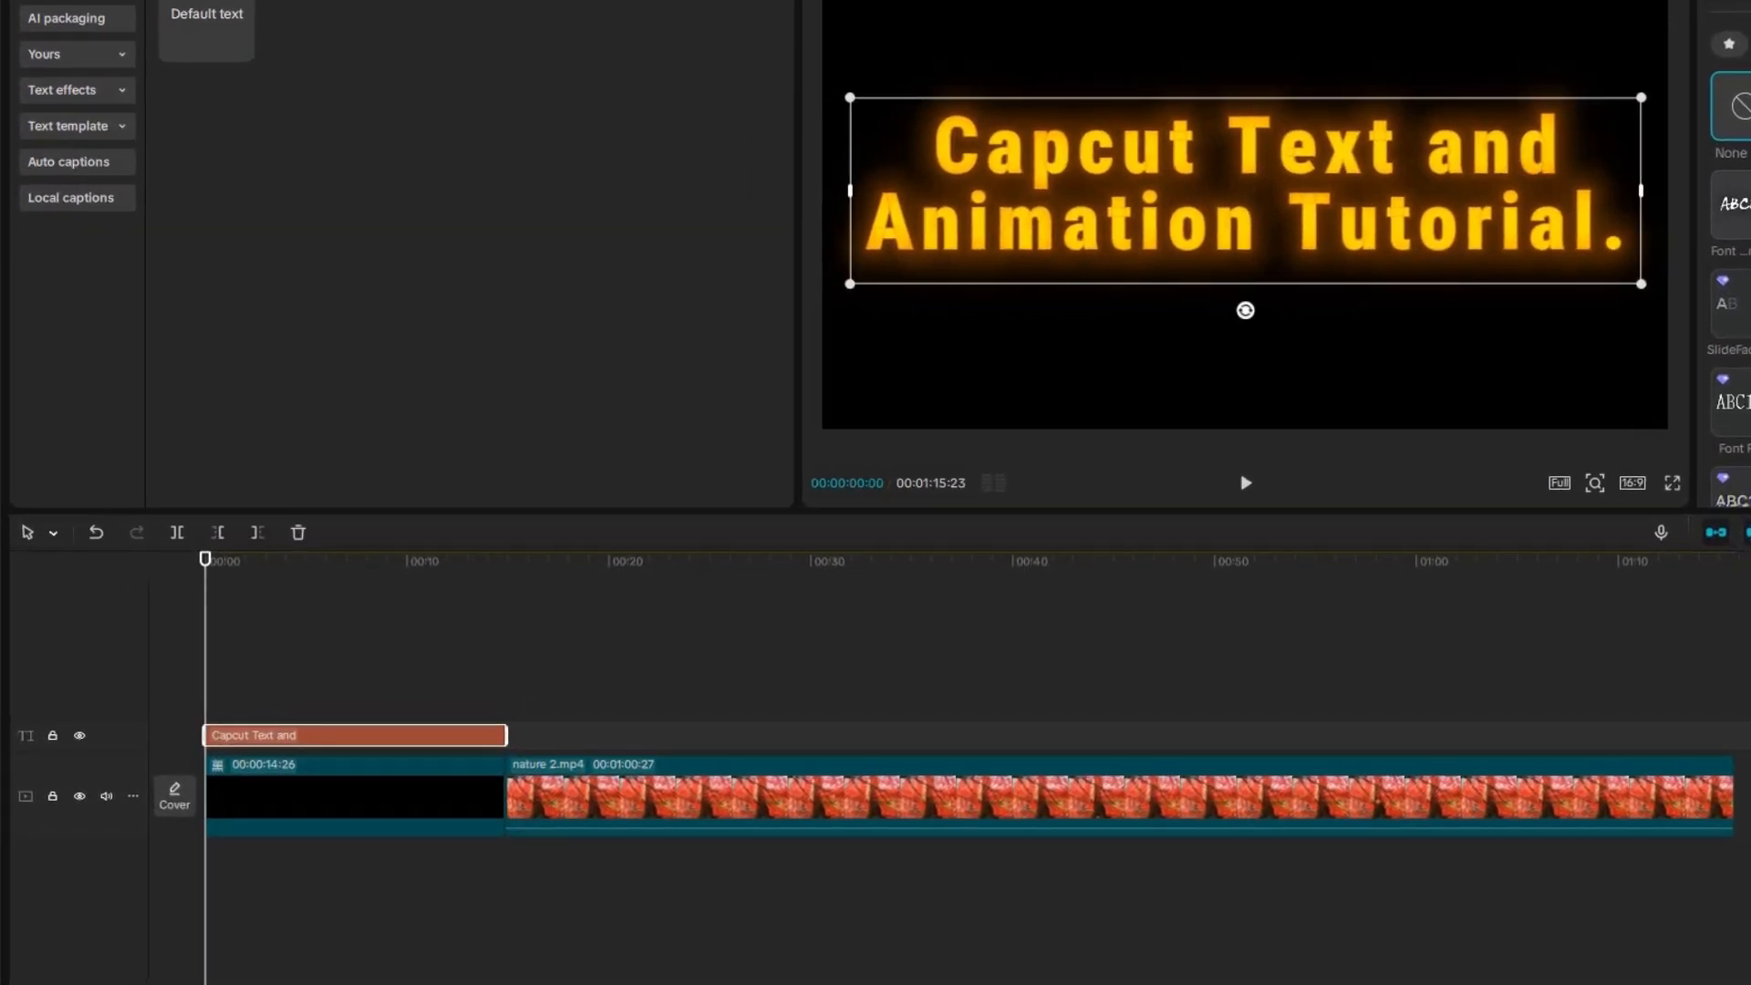
{"action": "left_click", "coordinate": [1638, 32]}
{"action": "left_click_drag", "start_coordinate": [1739, 194], "coordinate": [1740, 352]}
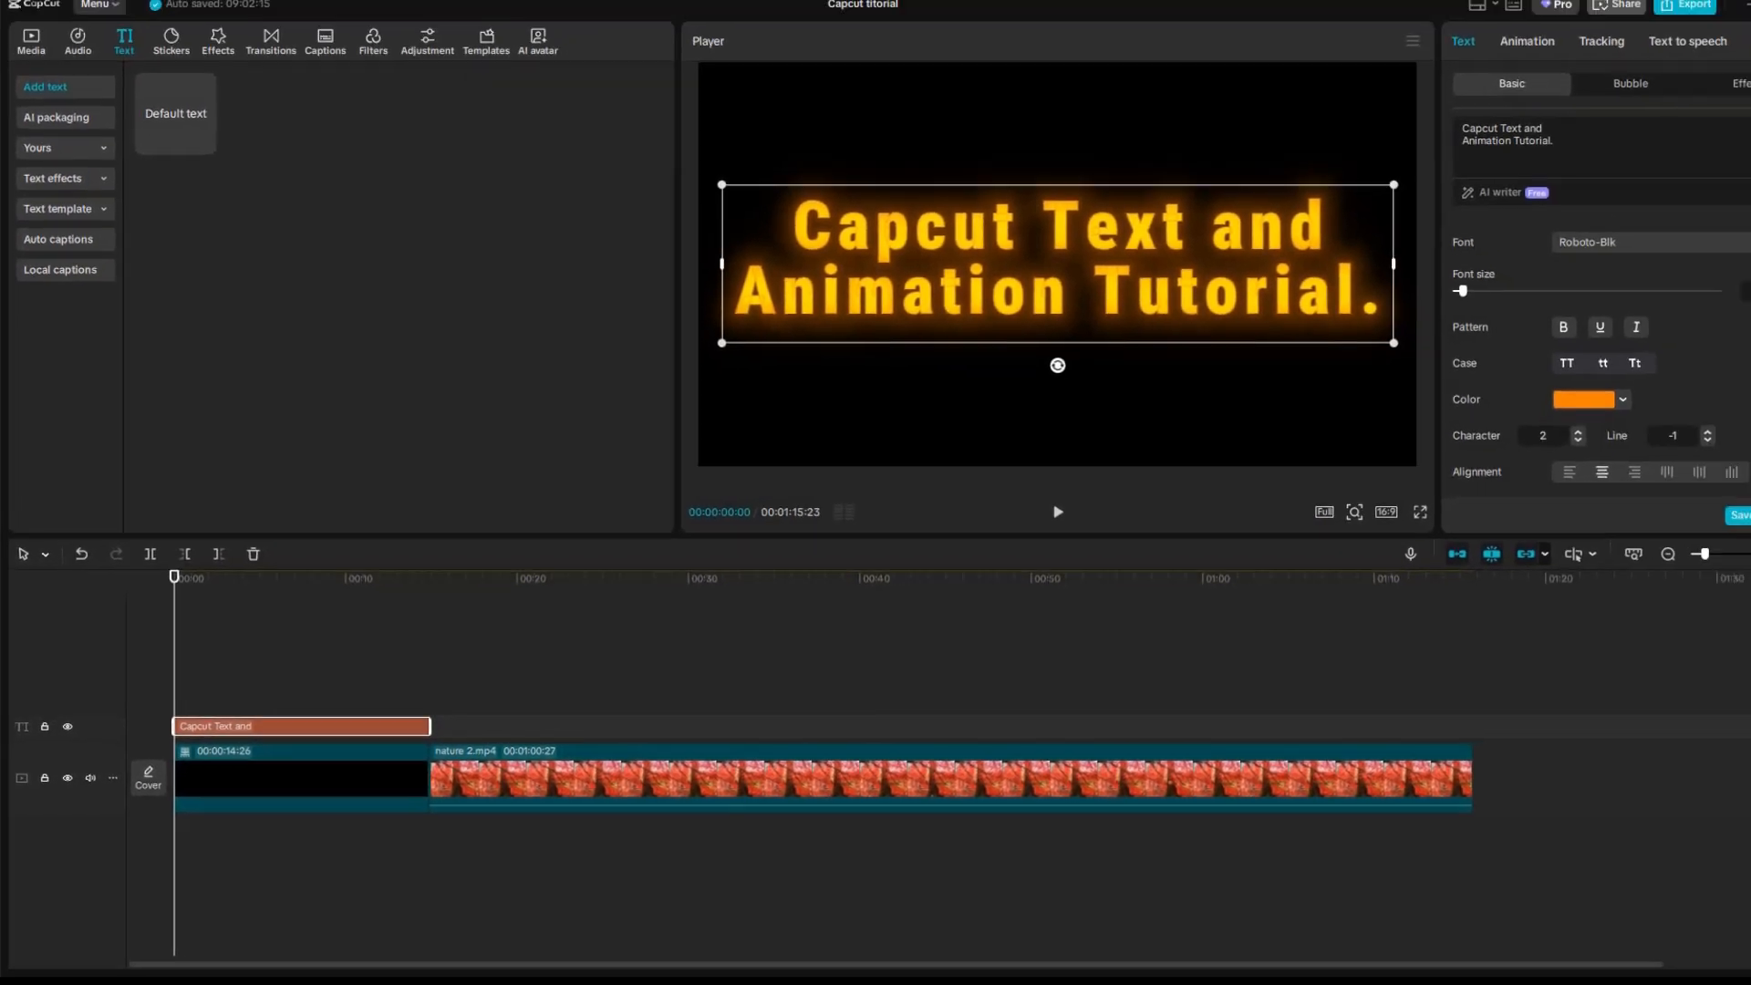
{"action": "left_click_drag", "start_coordinate": [1263, 318], "coordinate": [579, 319]}
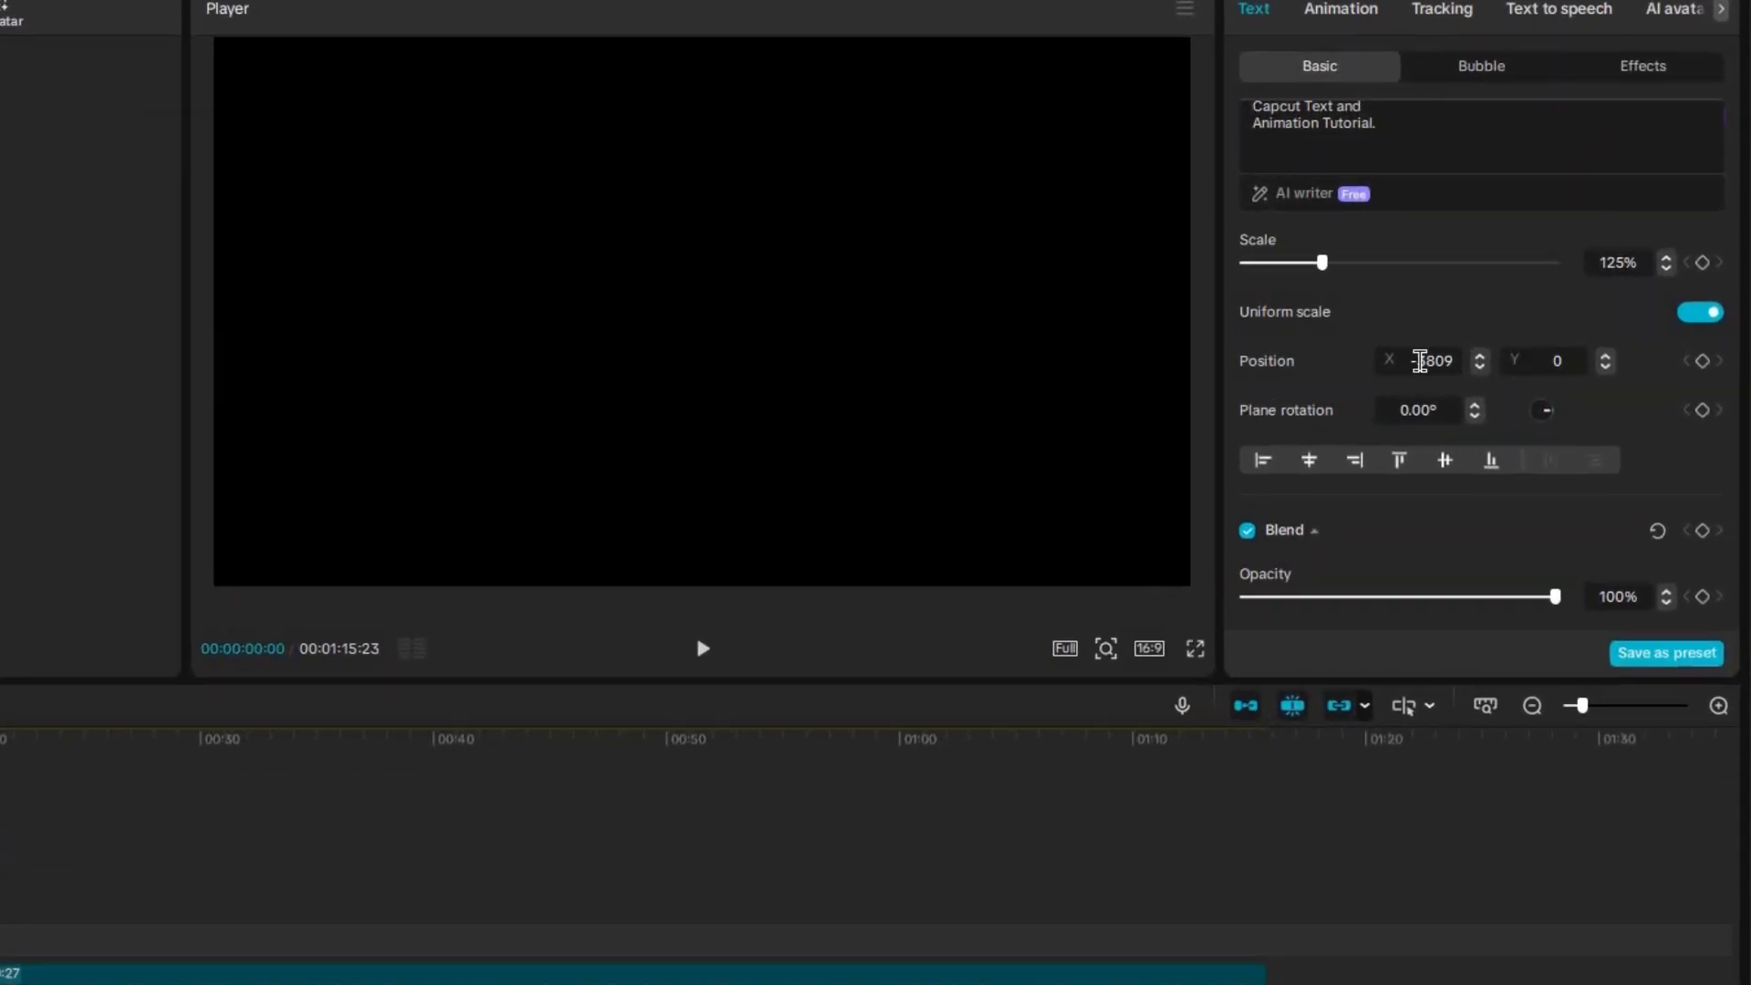
- Set the title's X position to -3811 and add a position keyframe at 00:00:00:00
{"action": "left_click", "coordinate": [1453, 361]}
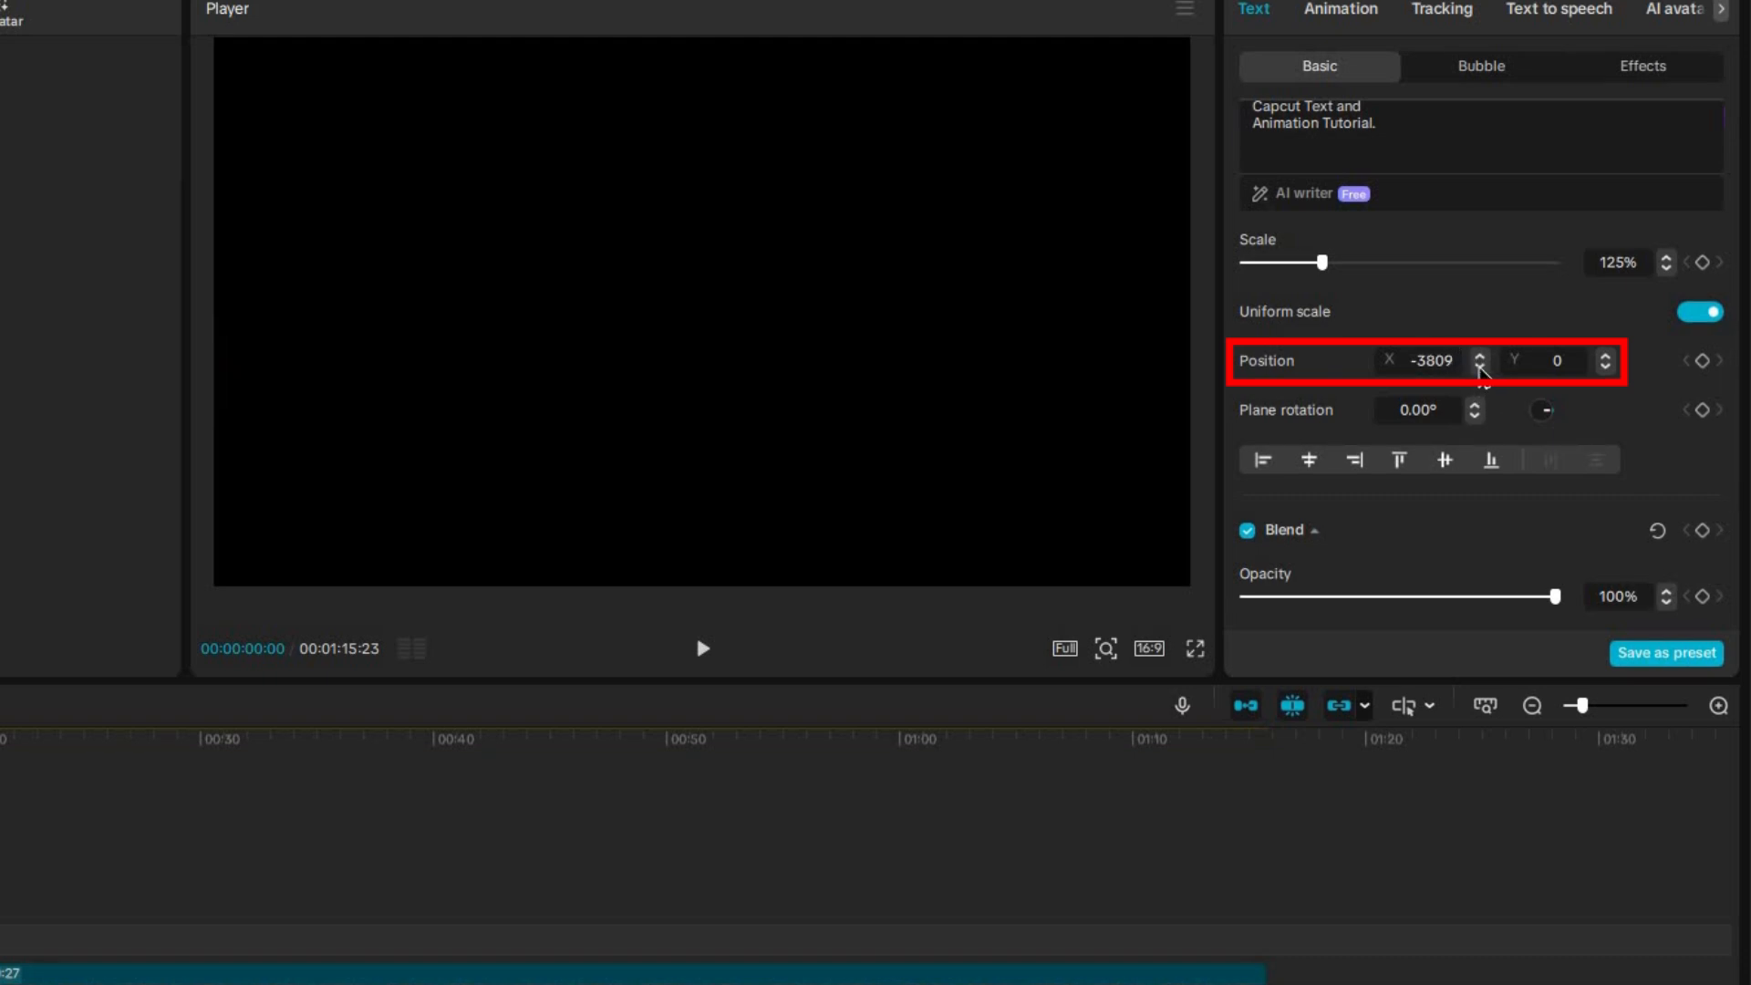
{"action": "left_click", "coordinate": [1480, 369]}
{"action": "left_click", "coordinate": [1480, 369]}
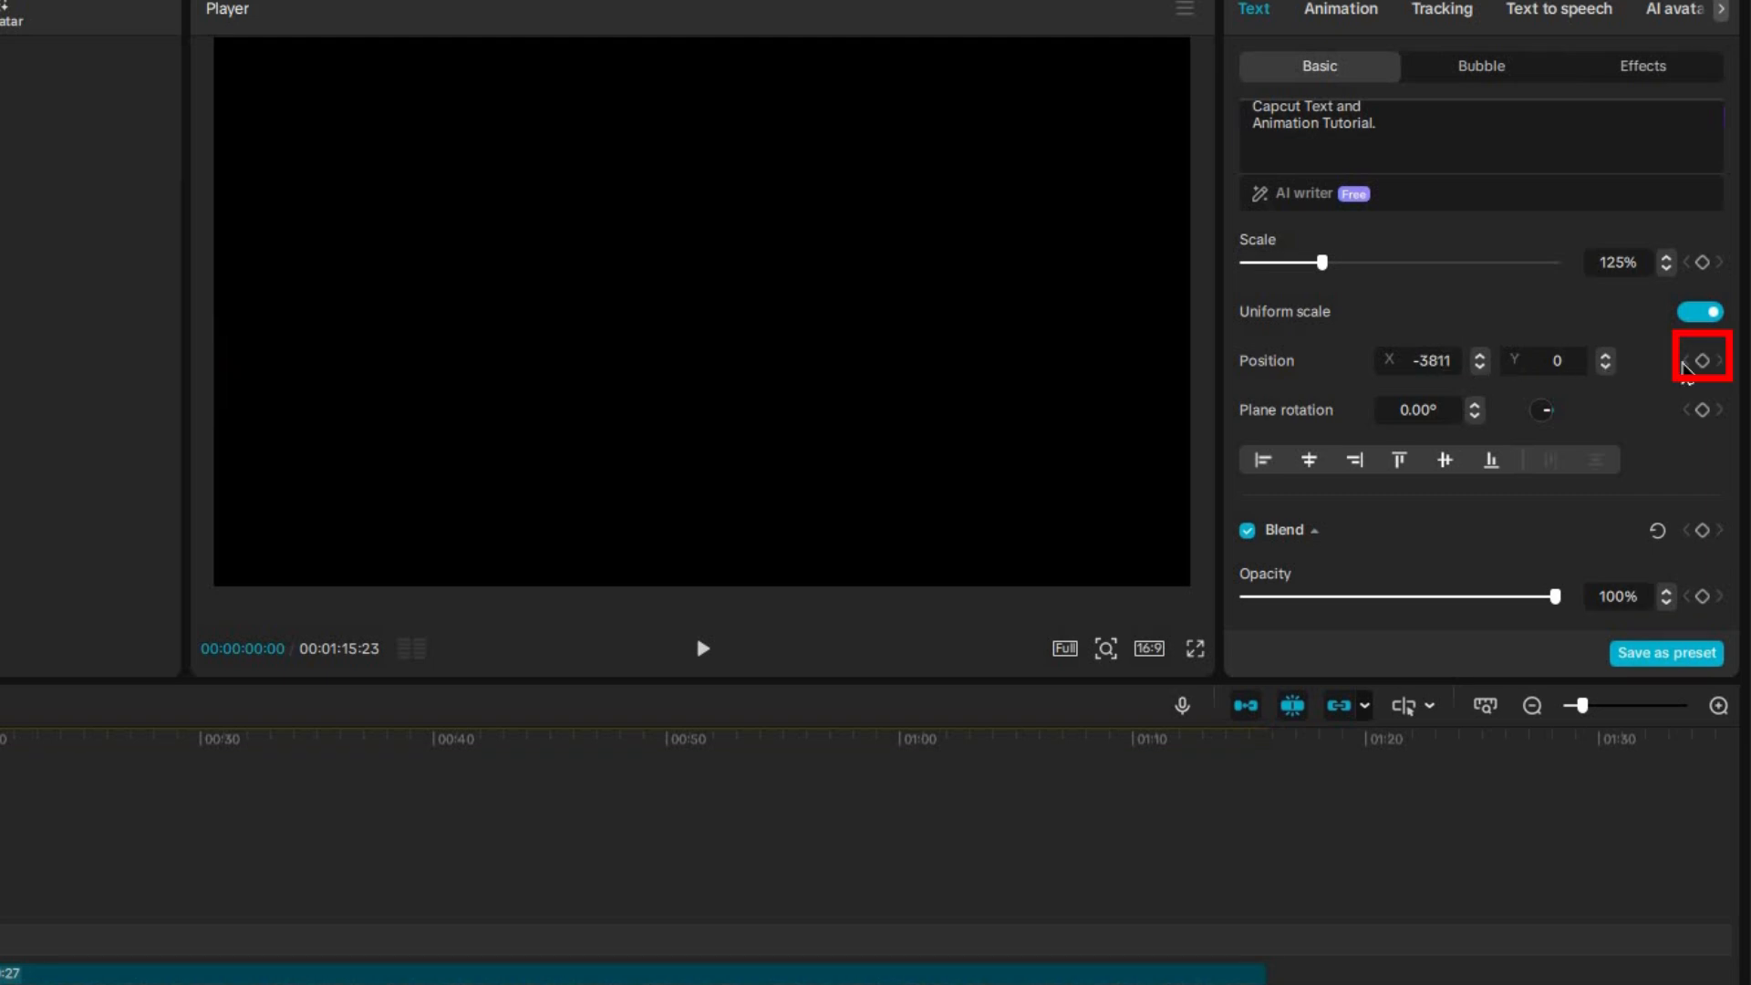
{"action": "left_click", "coordinate": [1702, 361]}
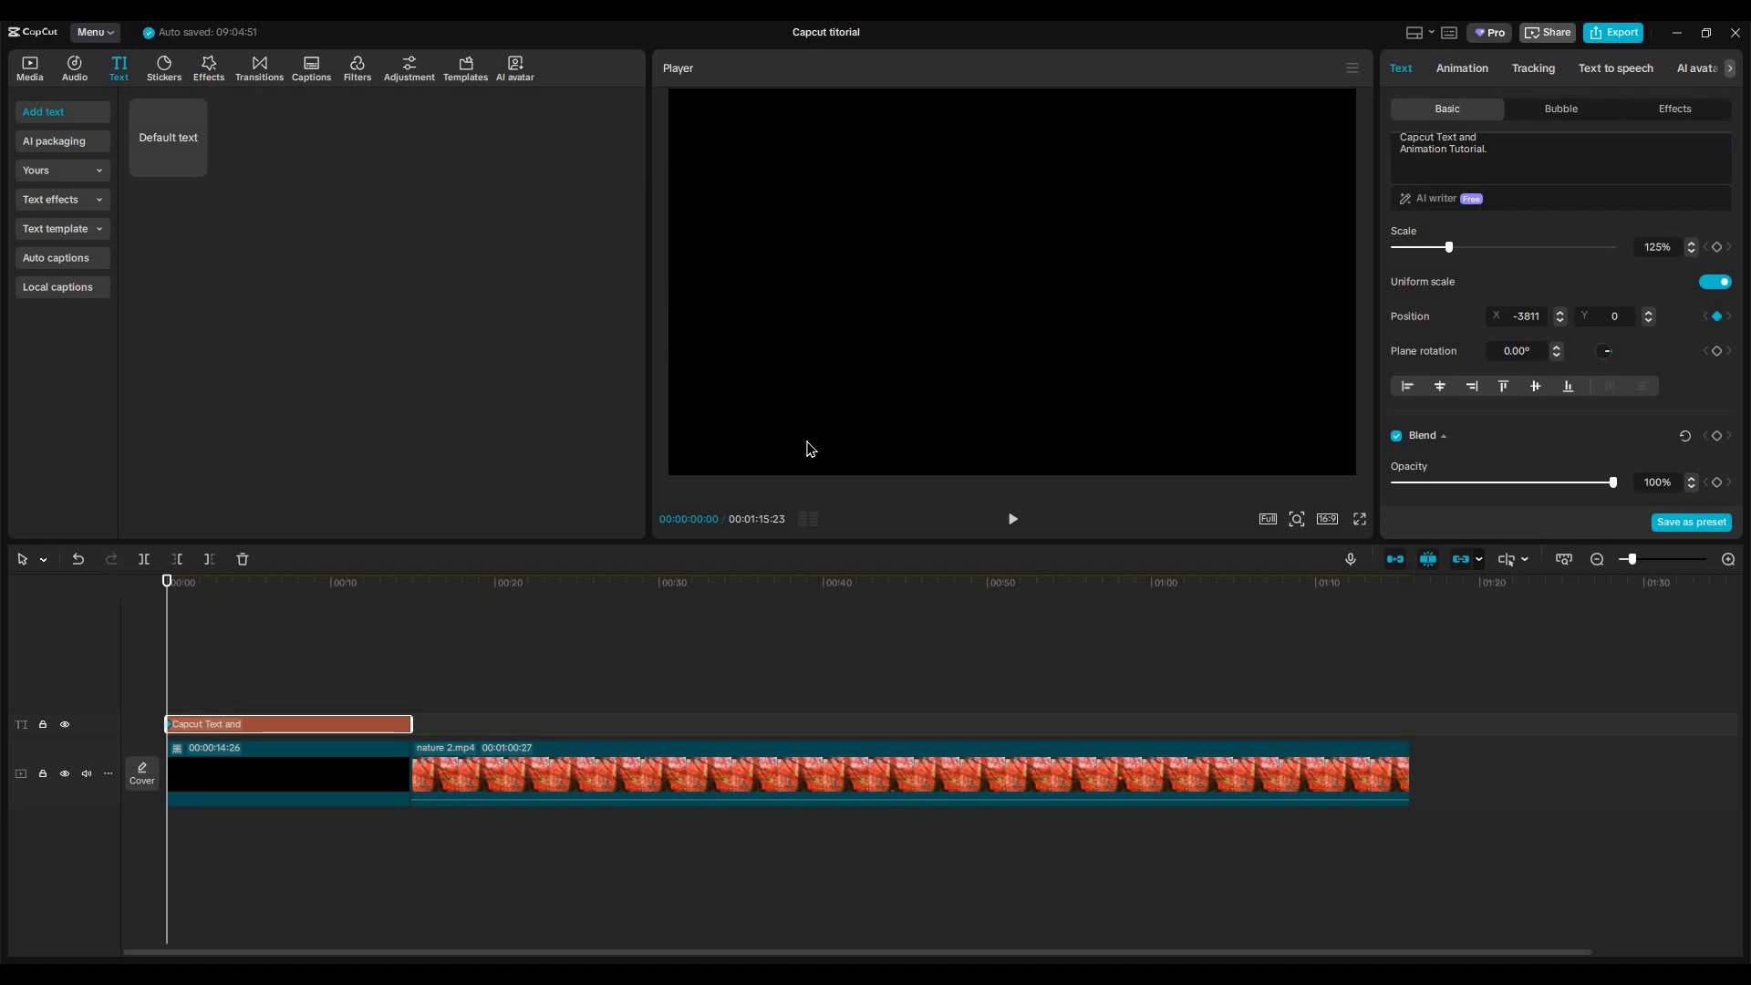
- Add a second position keyframe at 00:00:07:02 with the title's X position set to 0
{"action": "left_click_drag", "start_coordinate": [208, 595], "coordinate": [284, 600]}
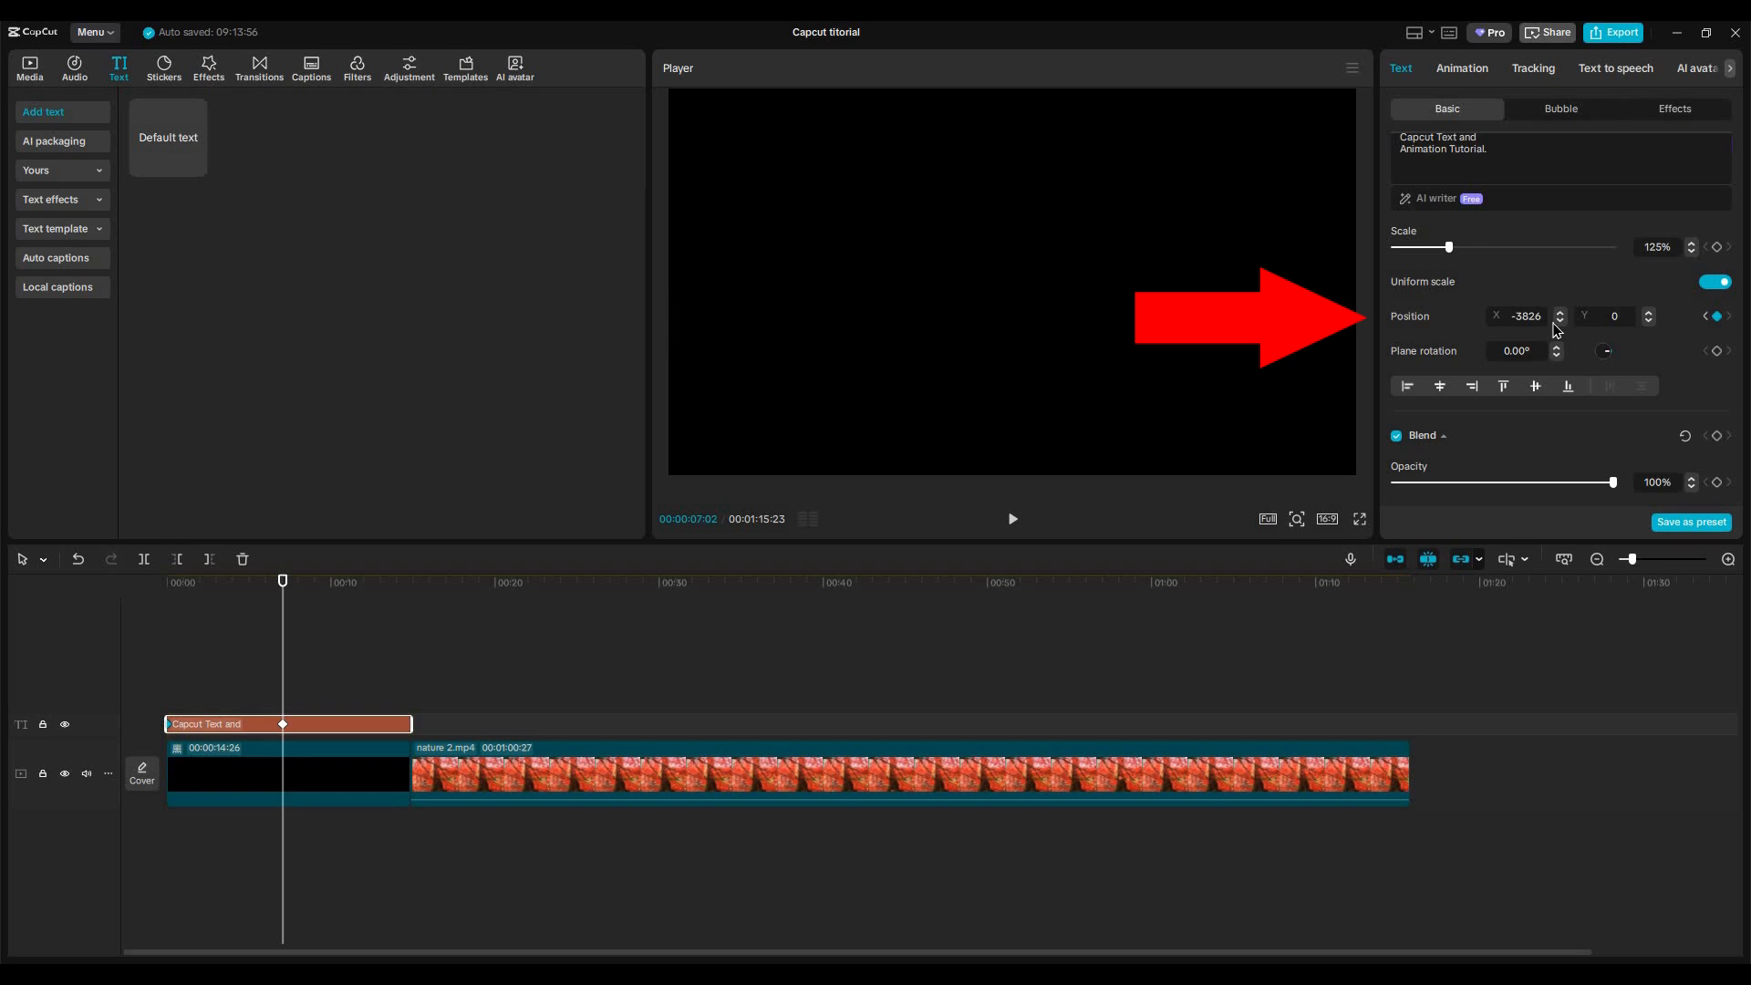
{"action": "type", "text": "0"}
{"action": "key", "text": "Return"}
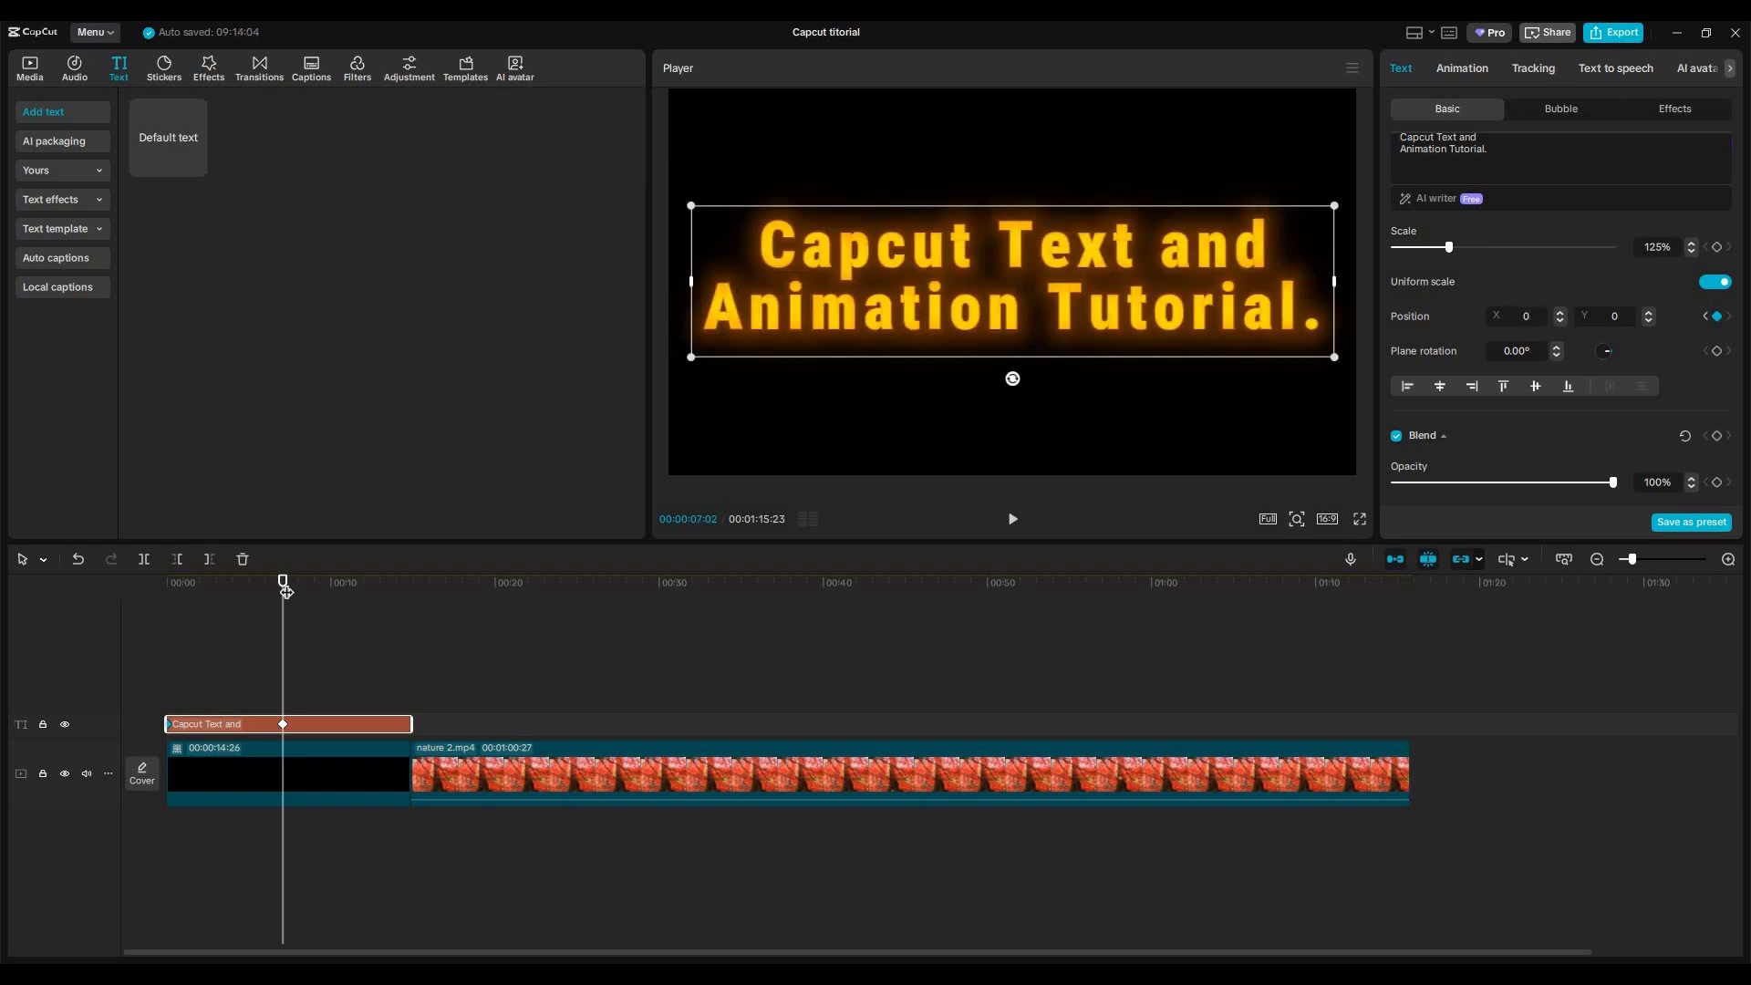
- Move the title's second position keyframe to 00:00:04:18 and preview the slide-in from the start of the timeline
{"action": "left_click_drag", "start_coordinate": [247, 585], "coordinate": [283, 600]}
{"action": "left_click", "coordinate": [166, 584]}
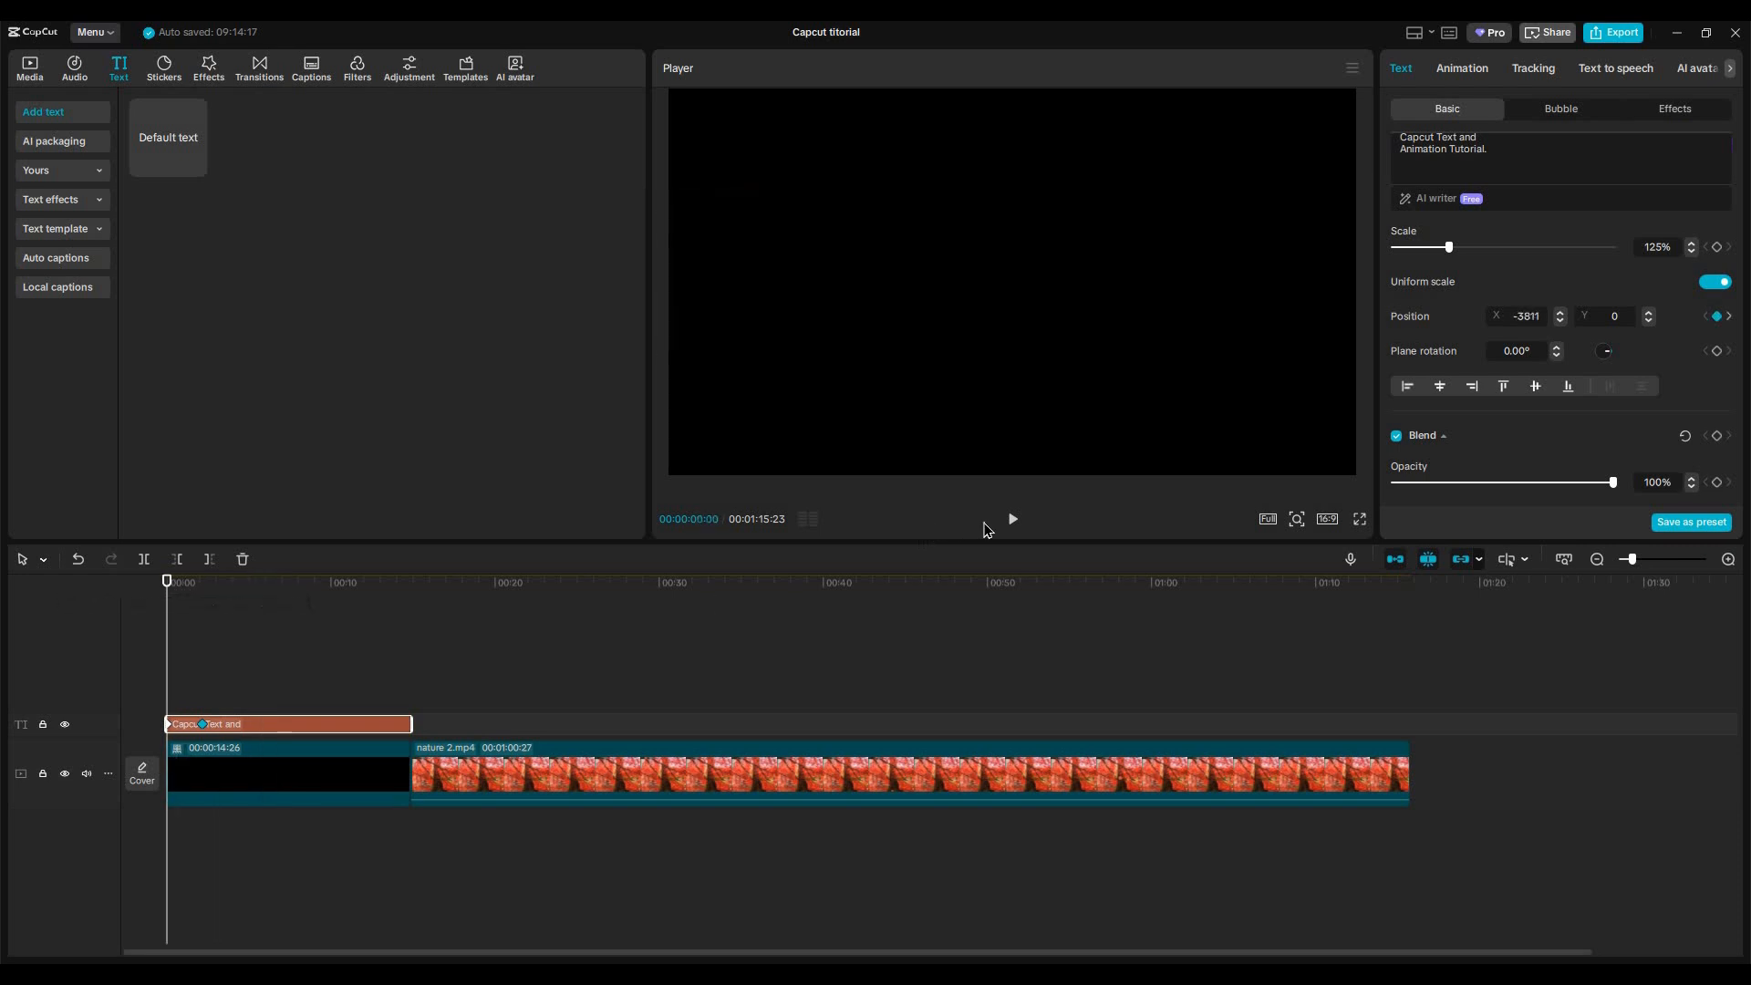
{"action": "left_click", "coordinate": [1015, 527]}
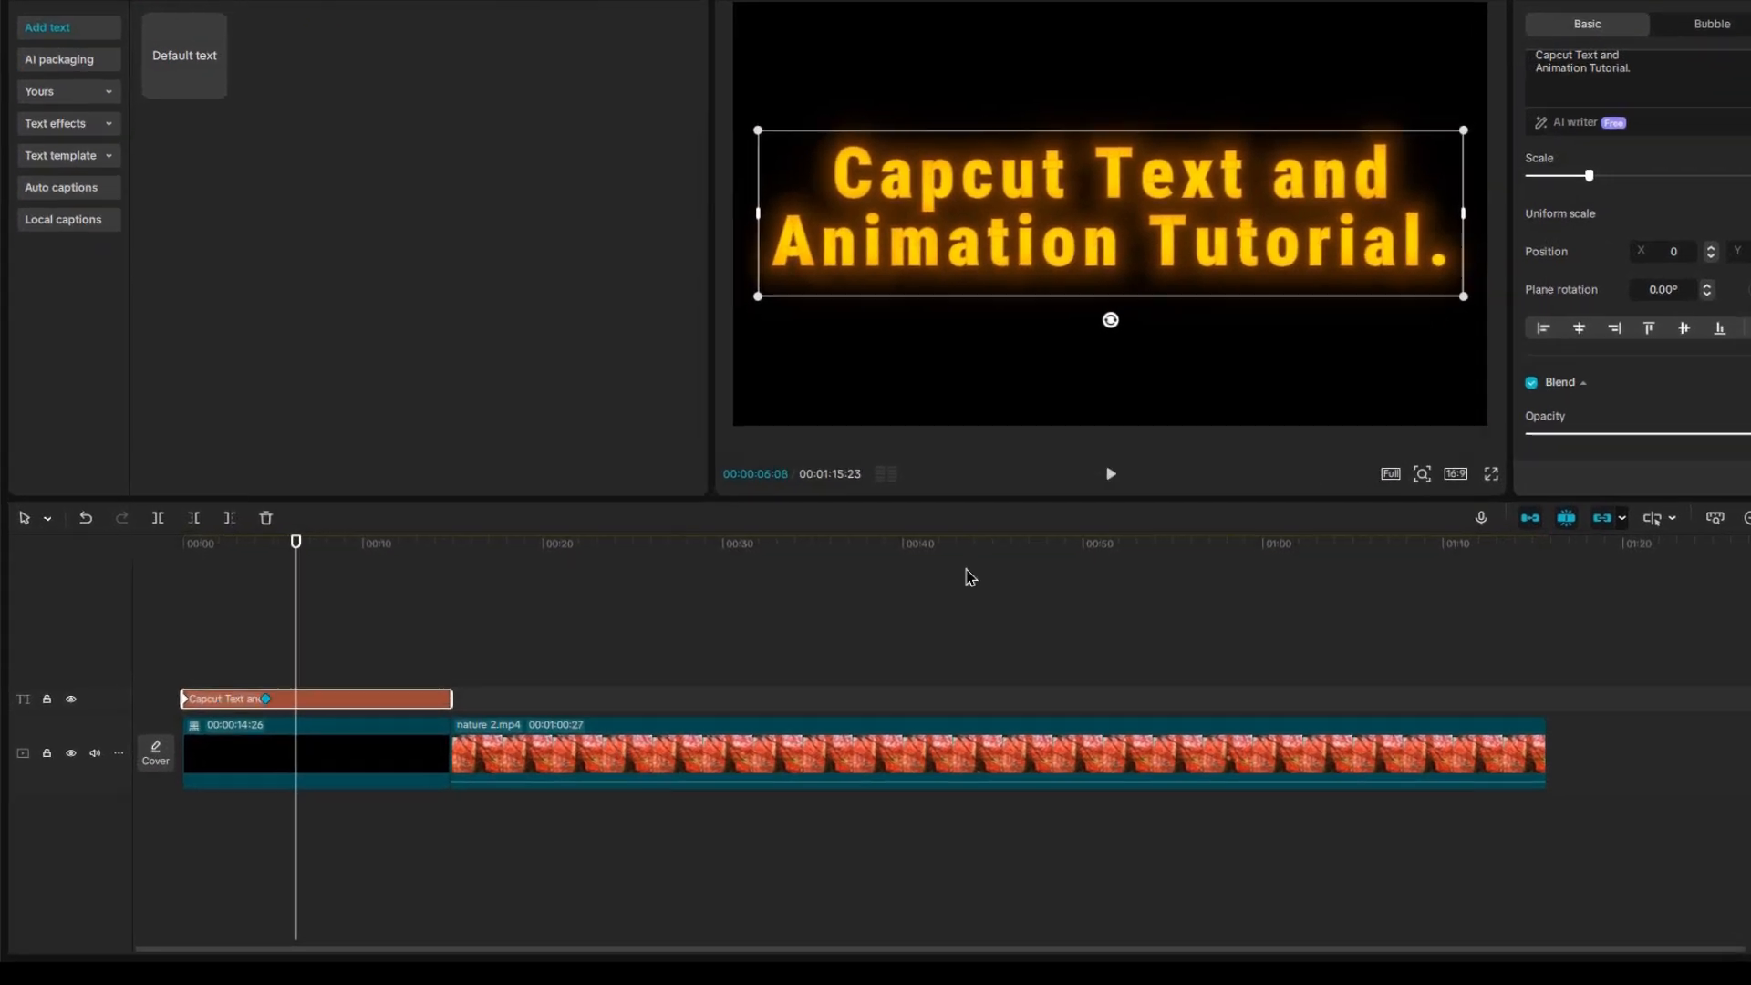
{"action": "key", "text": "space"}
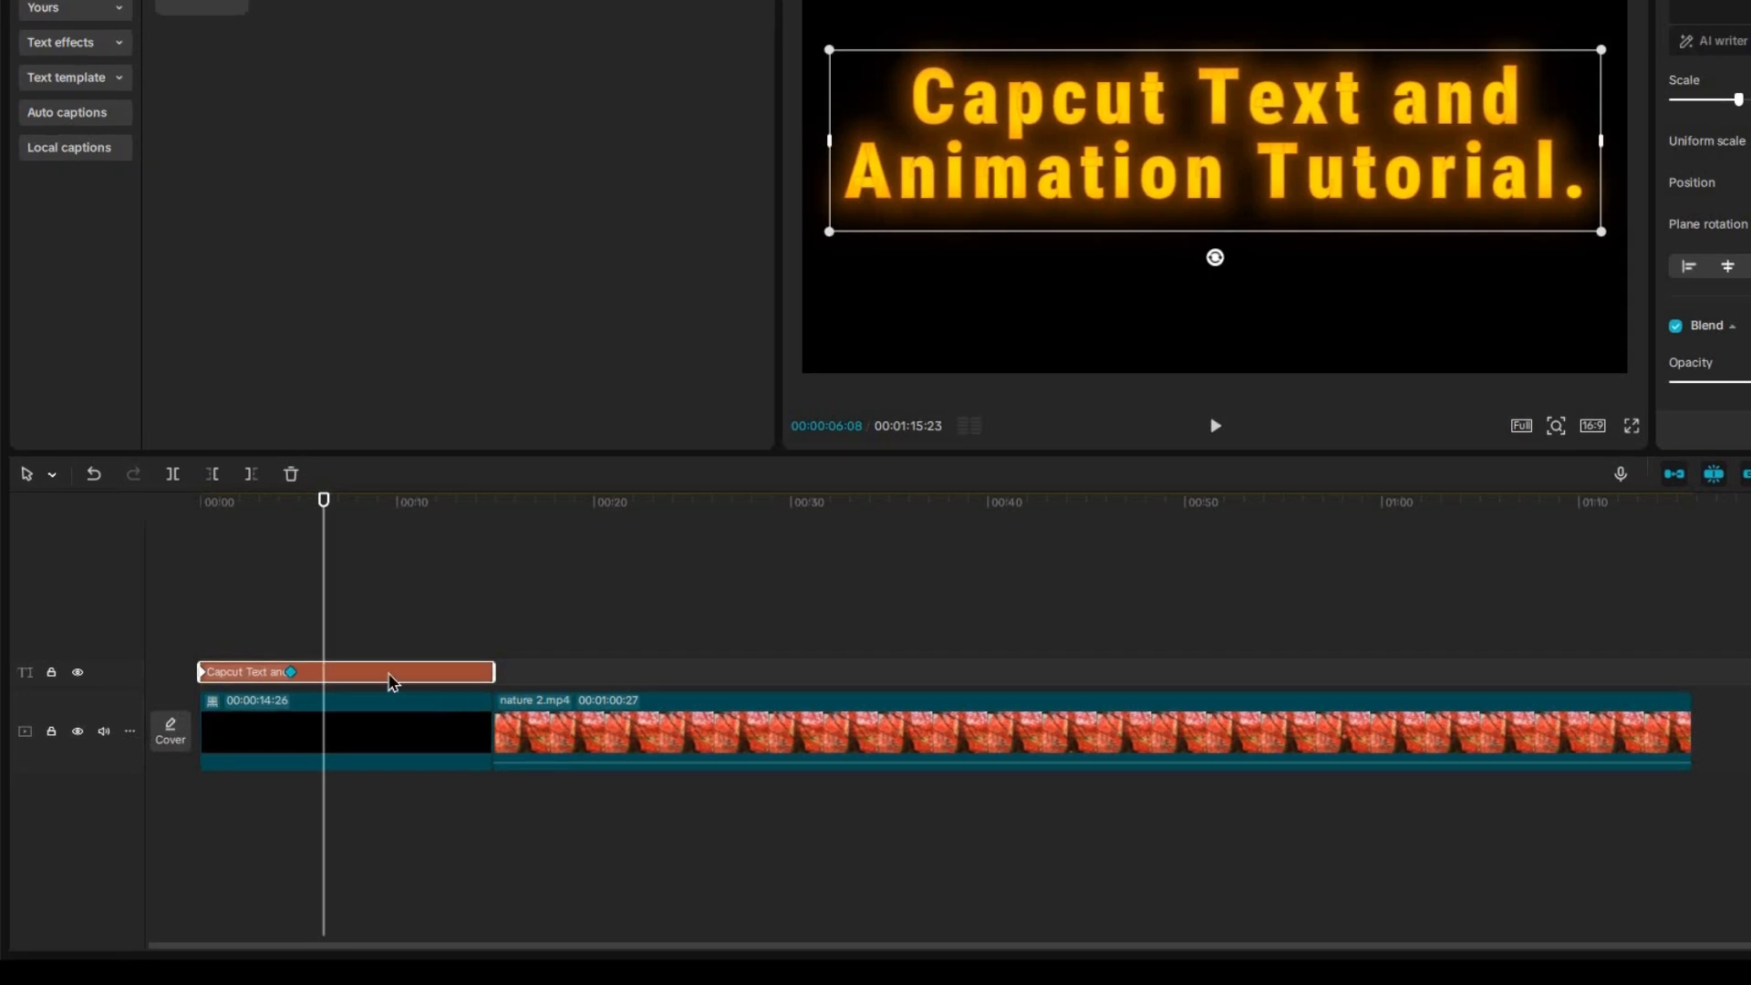
- Show the title clip's variable speed animation and open the preset curves for its X position at the 00:00:04:18 keyframe
{"action": "right_click", "coordinate": [392, 682]}
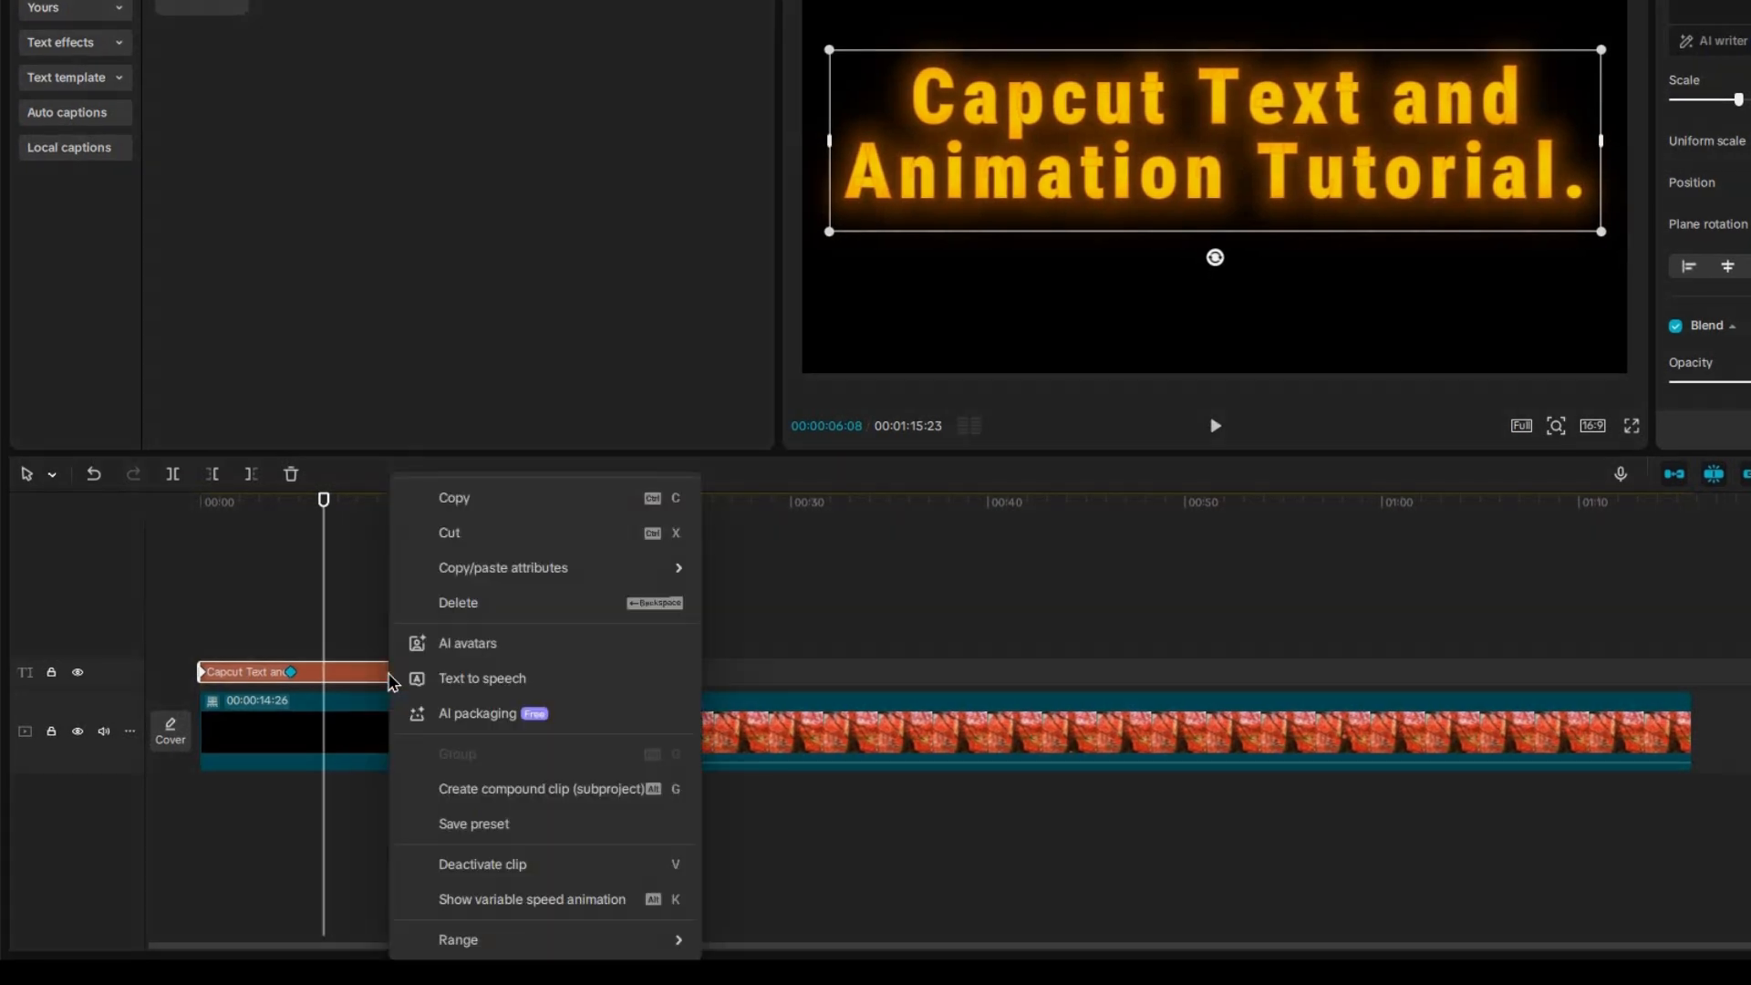
{"action": "left_click", "coordinate": [493, 902]}
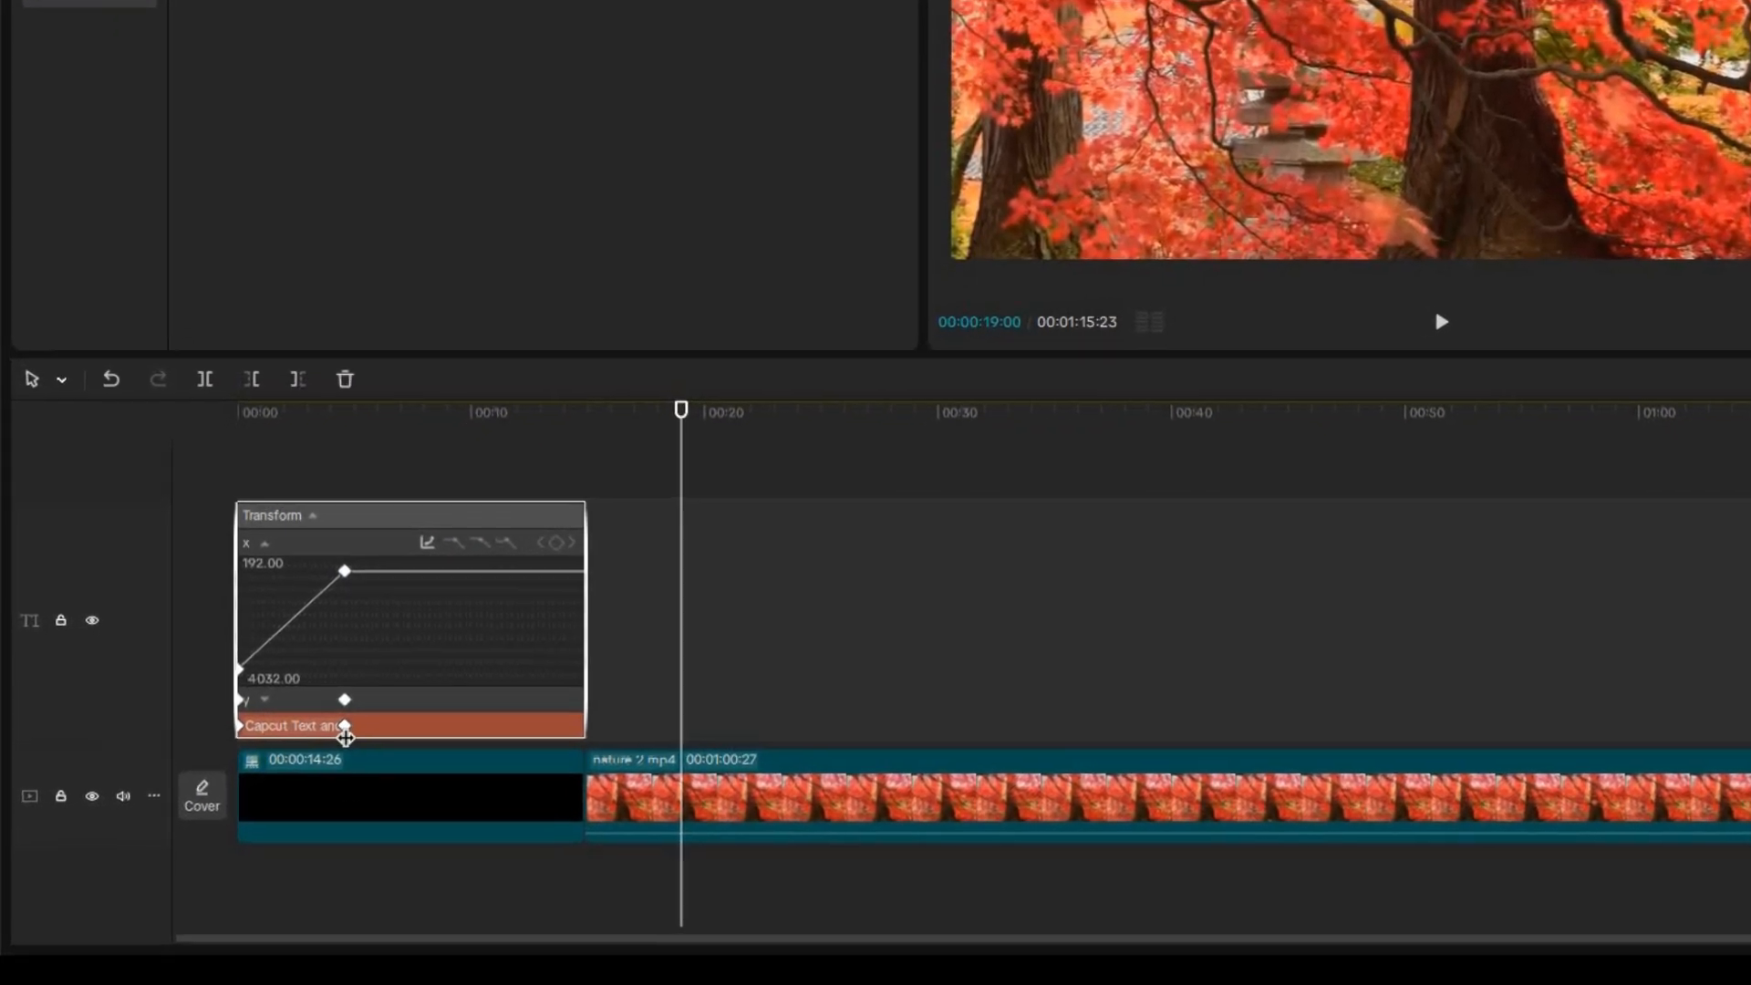
{"action": "left_click", "coordinate": [291, 766]}
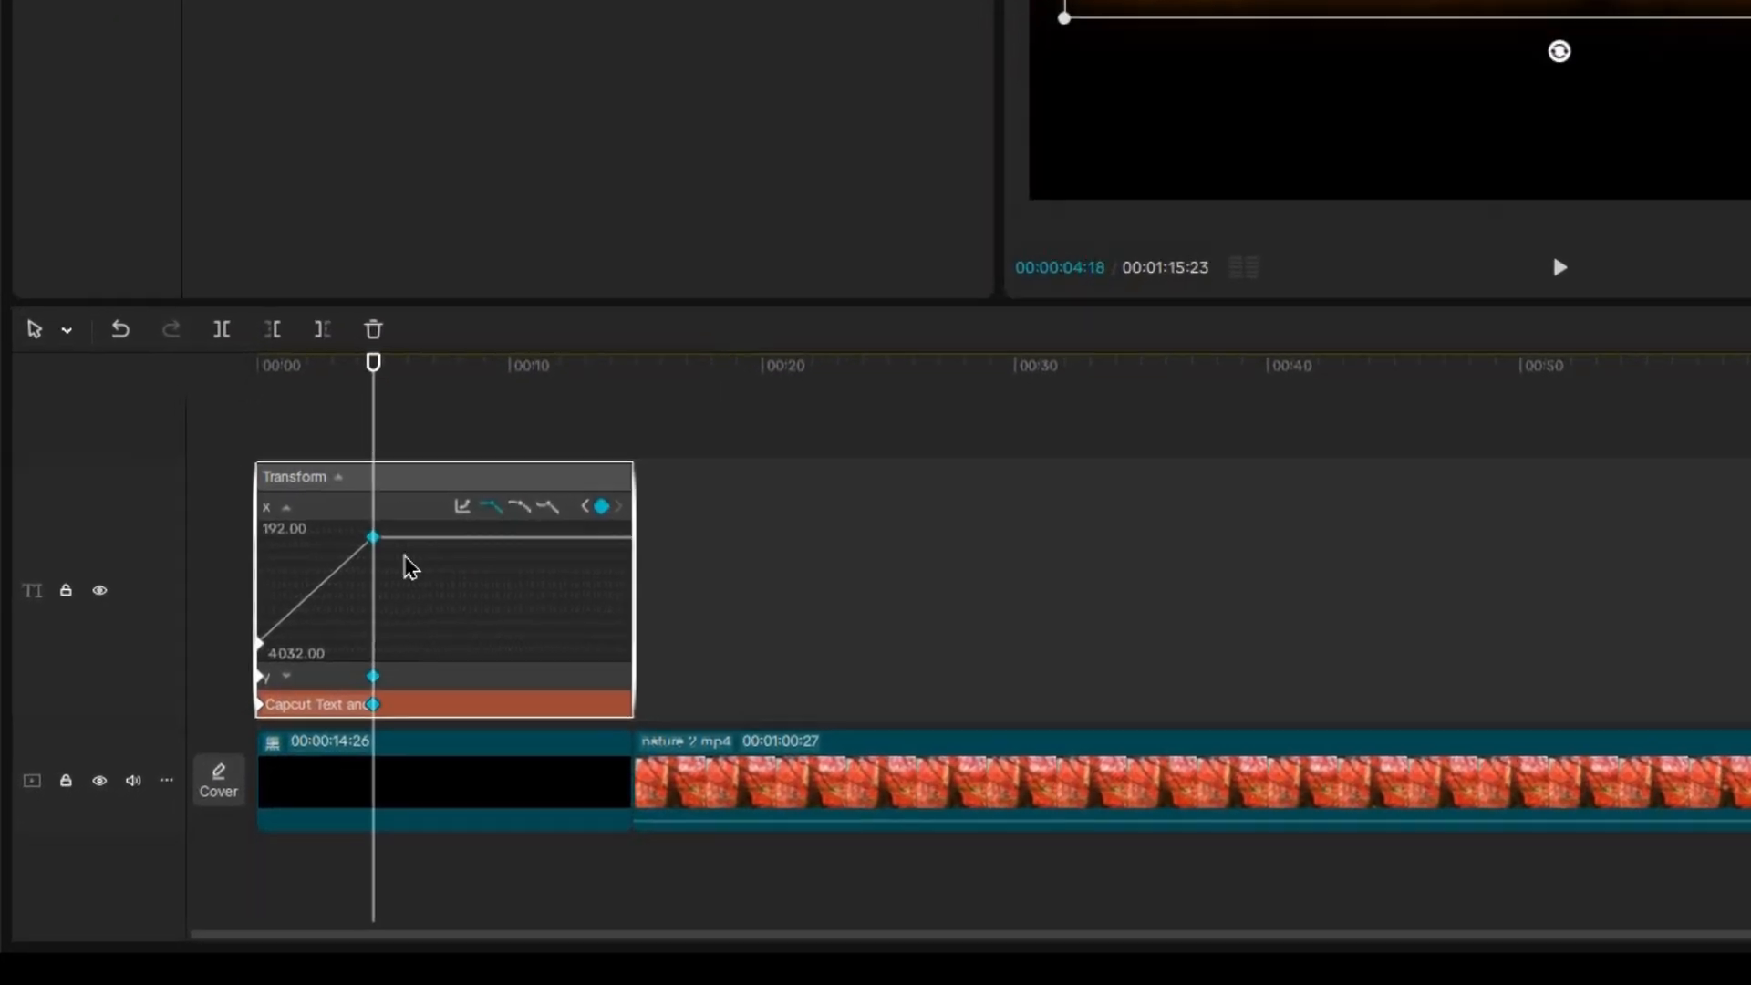
{"action": "left_click", "coordinate": [462, 508]}
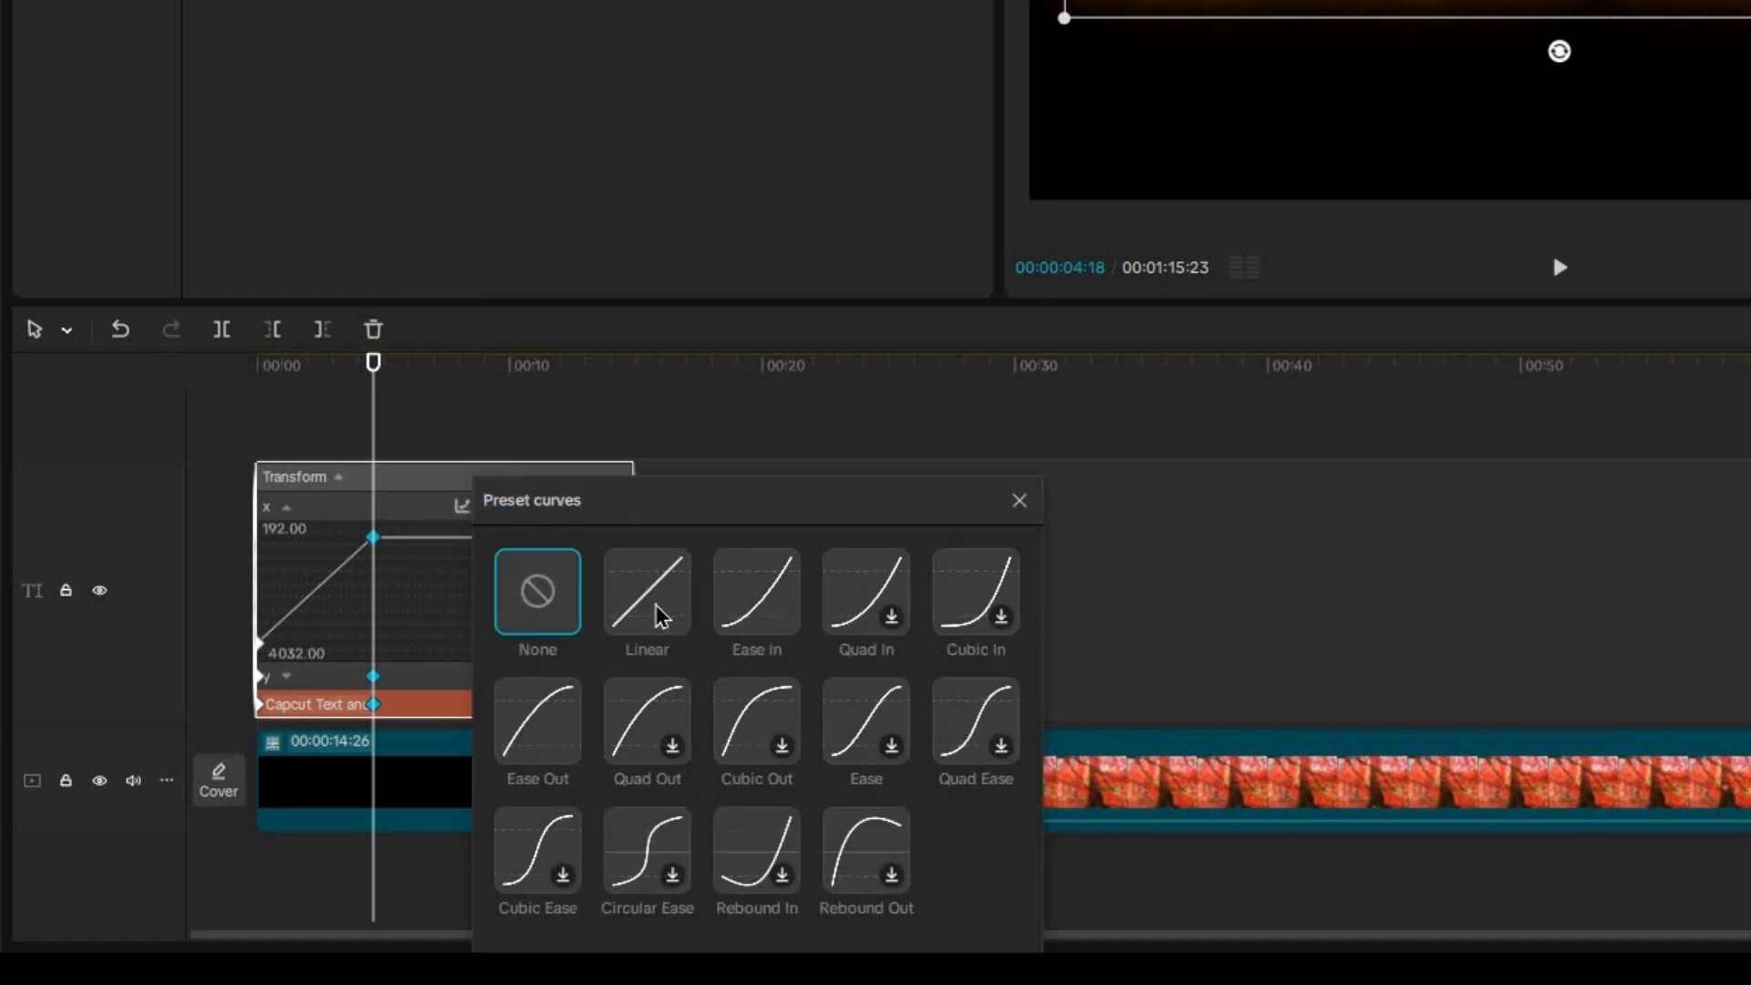
- Try the Ease In curve on the title's slide-in, apply the Ease curve instead, and hide the variable speed animation
{"action": "left_click", "coordinate": [755, 617]}
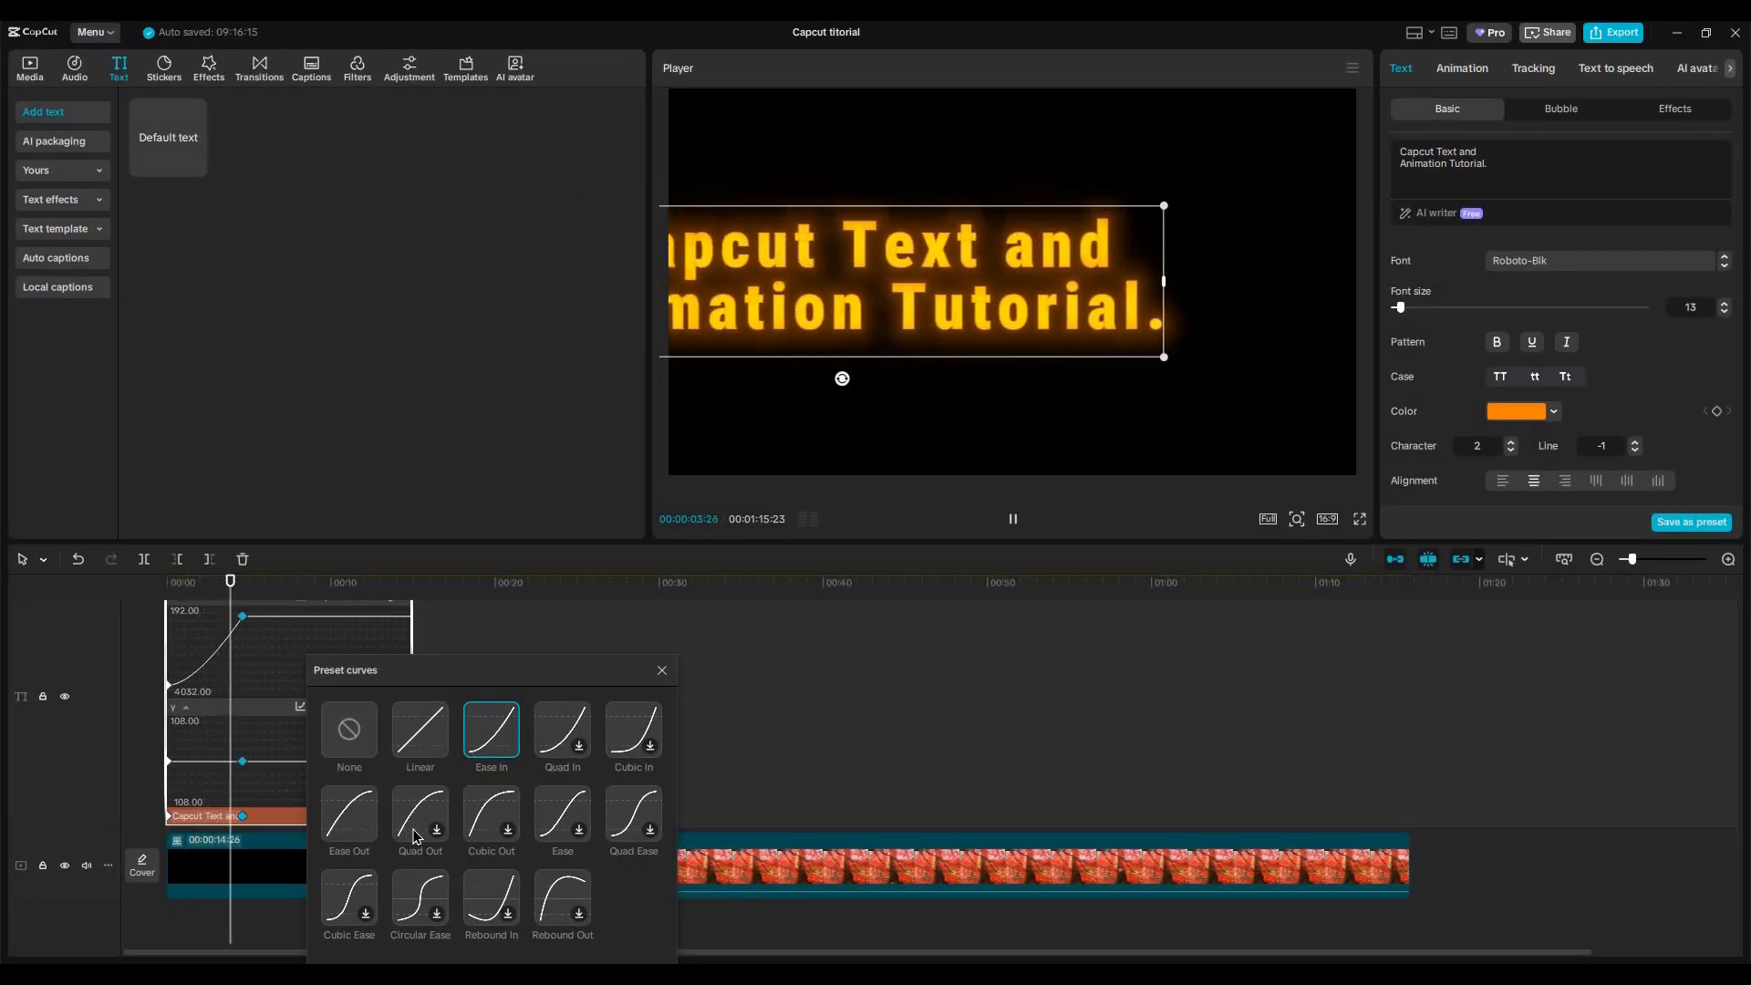
{"action": "left_click", "coordinate": [560, 841]}
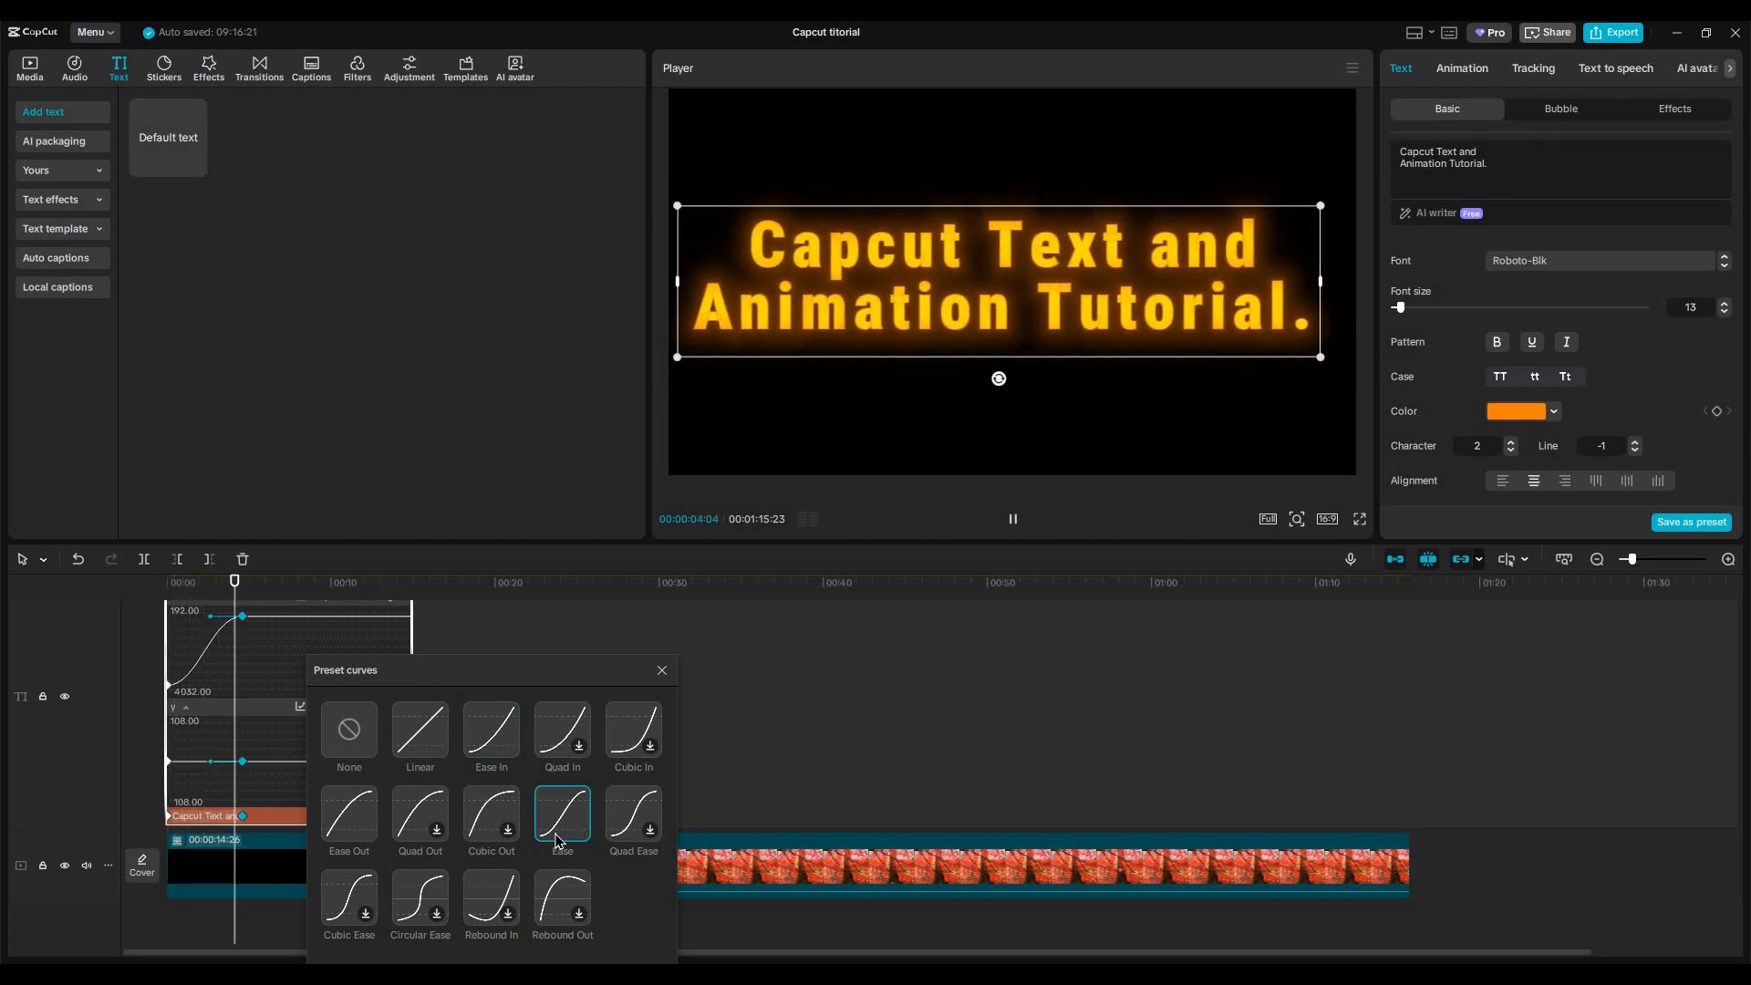
{"action": "left_click", "coordinate": [663, 670]}
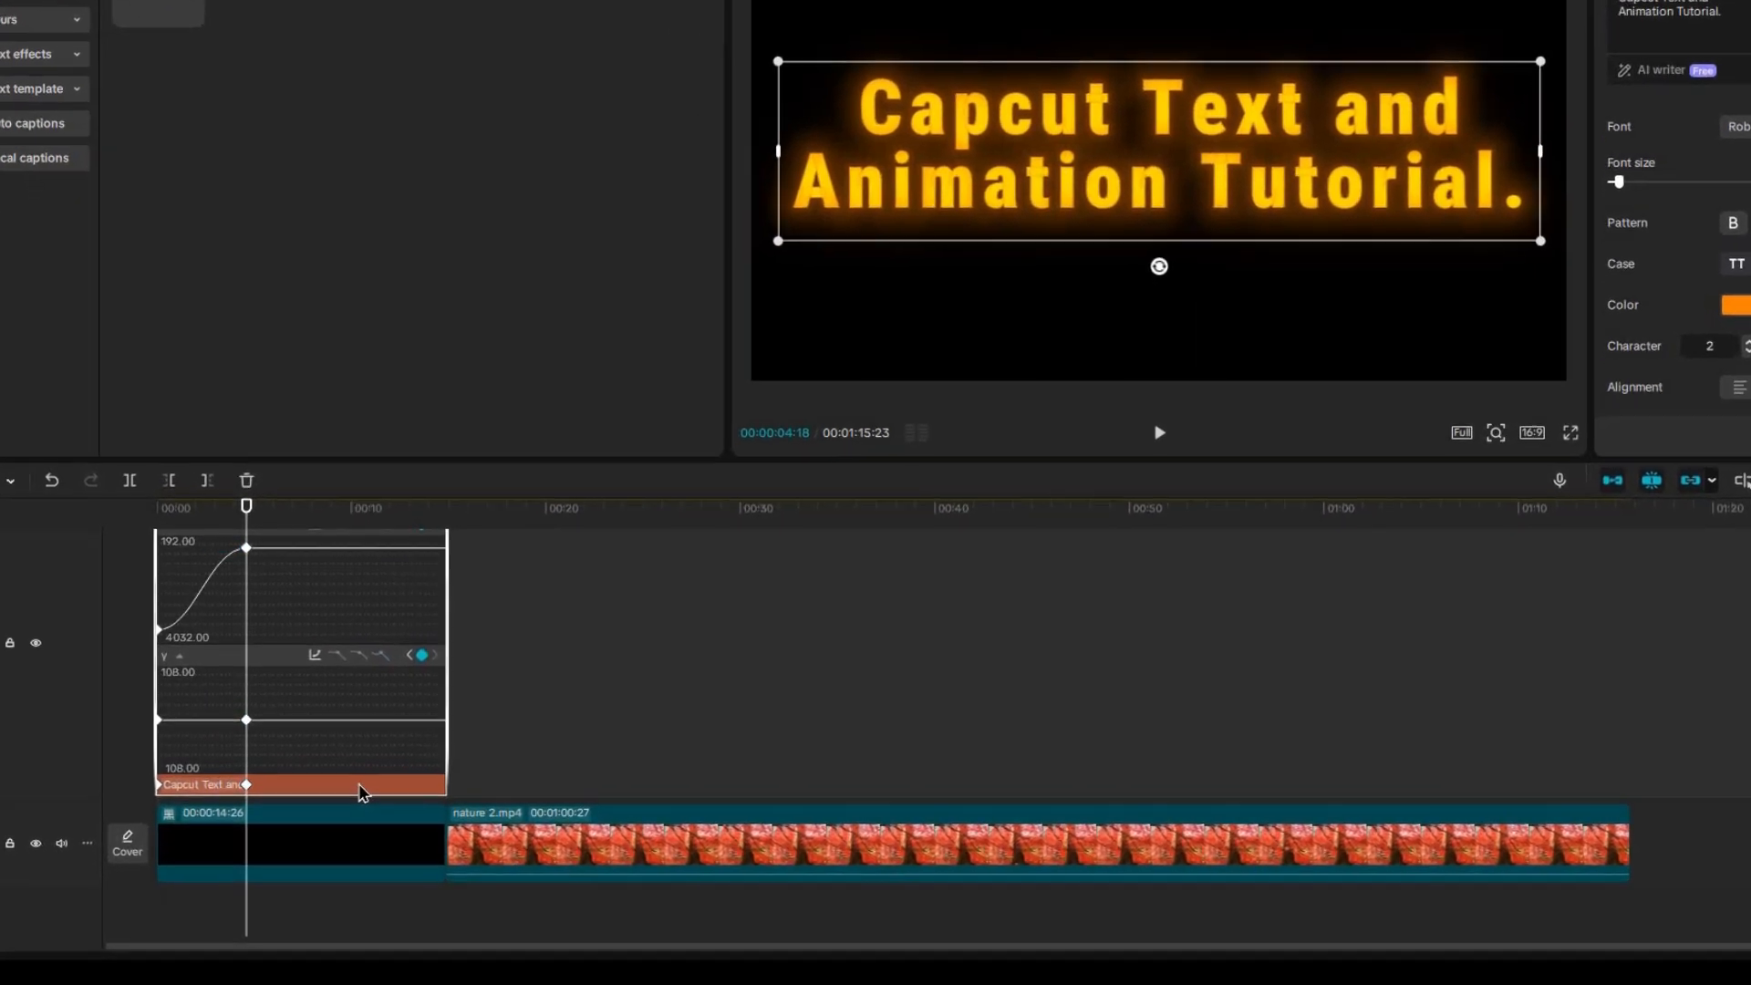
{"action": "right_click", "coordinate": [361, 791]}
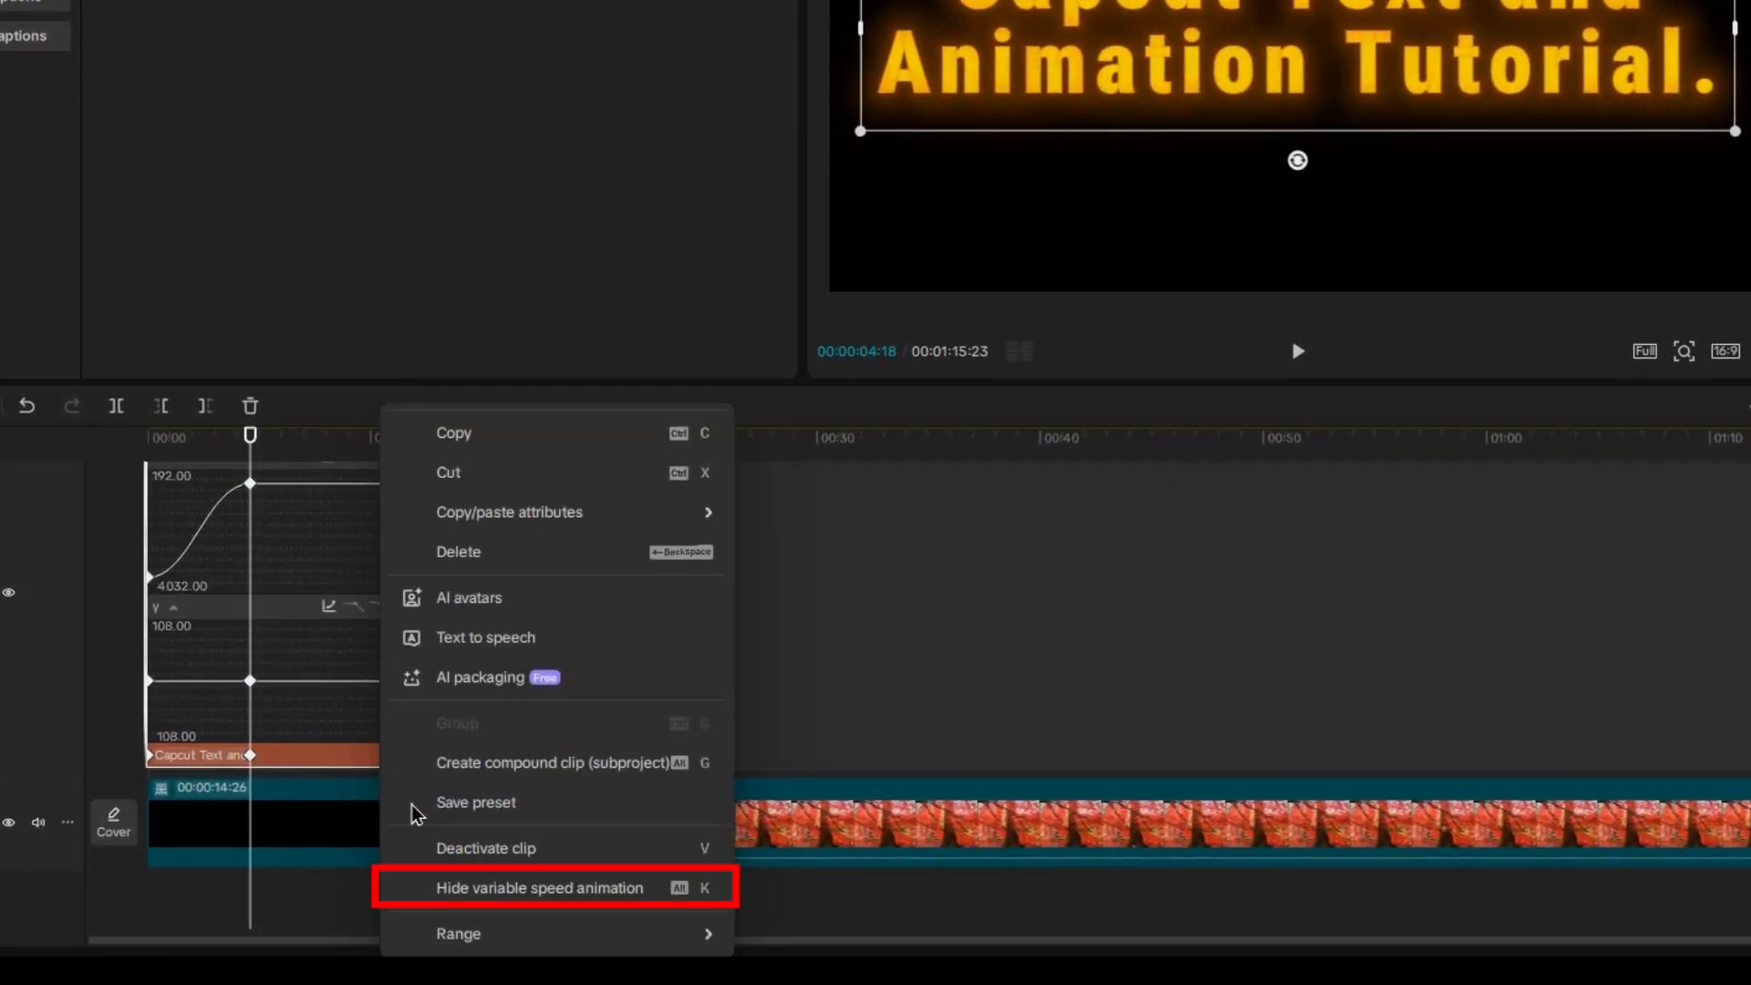
{"action": "left_click", "coordinate": [453, 886]}
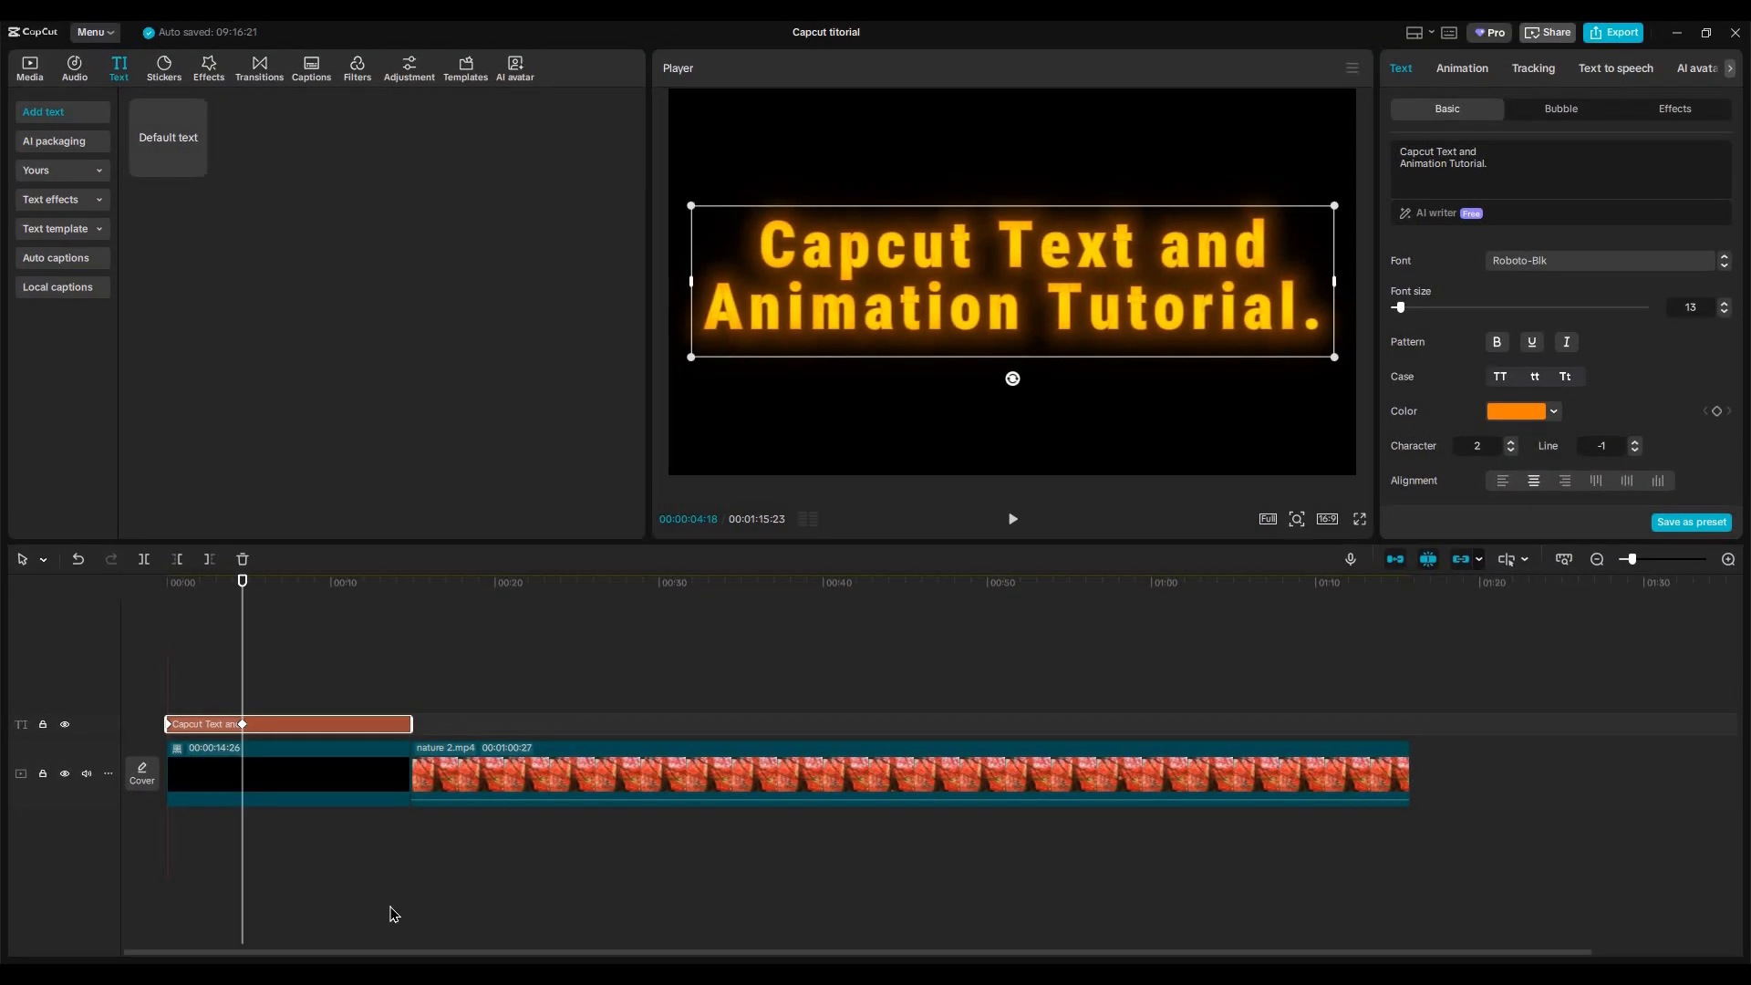